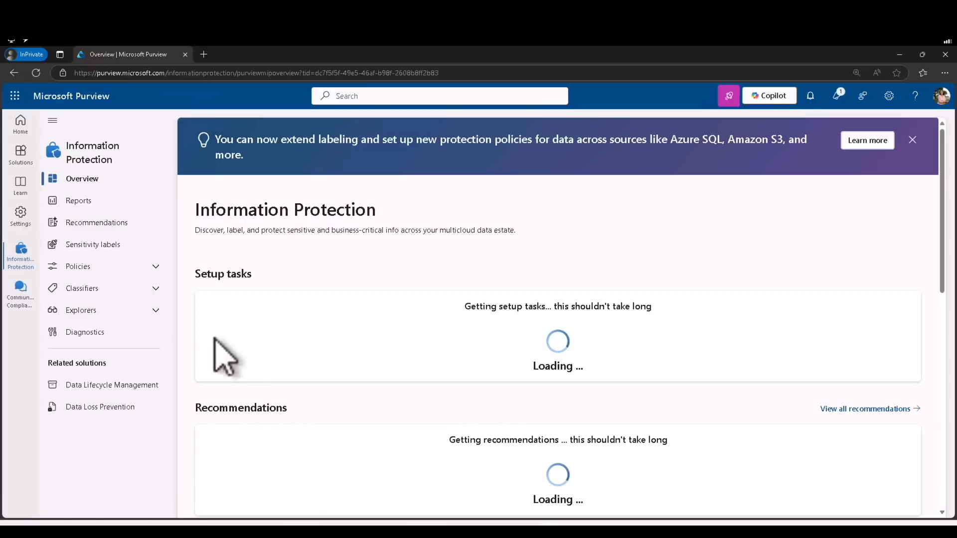
Dismiss the tip about the new home for label policies and open the Sensitive info types page under Classifiers.
{"action": "left_click", "coordinate": [131, 245]}
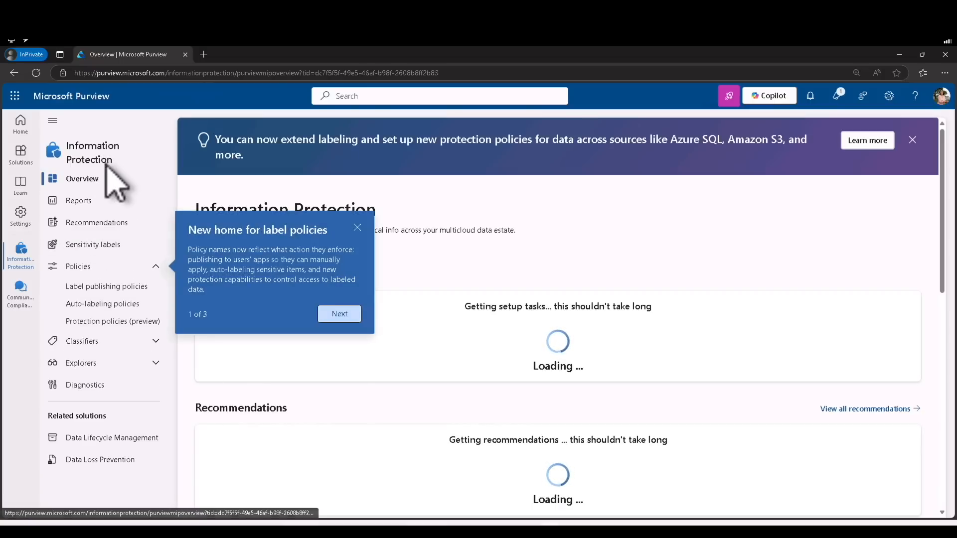
{"action": "left_click", "coordinate": [357, 226]}
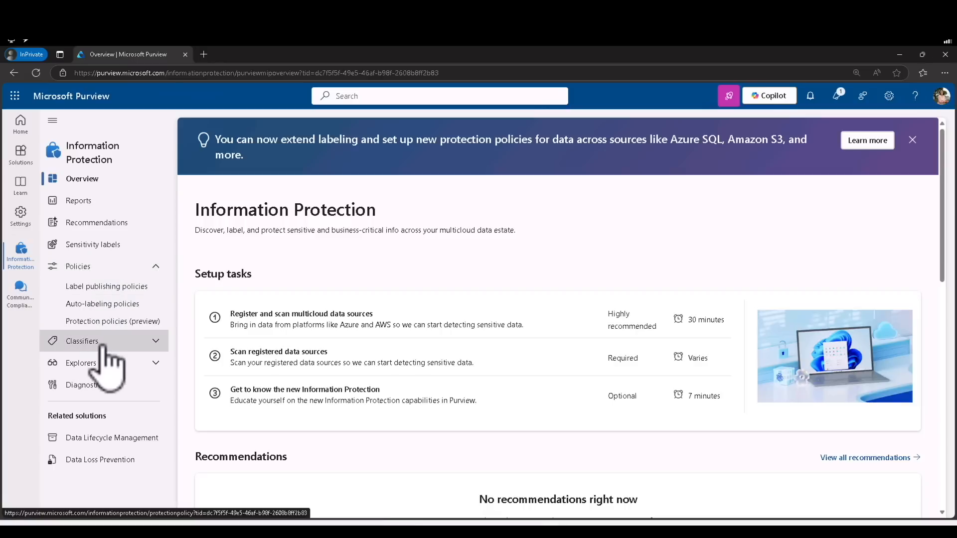
{"action": "left_click", "coordinate": [112, 344]}
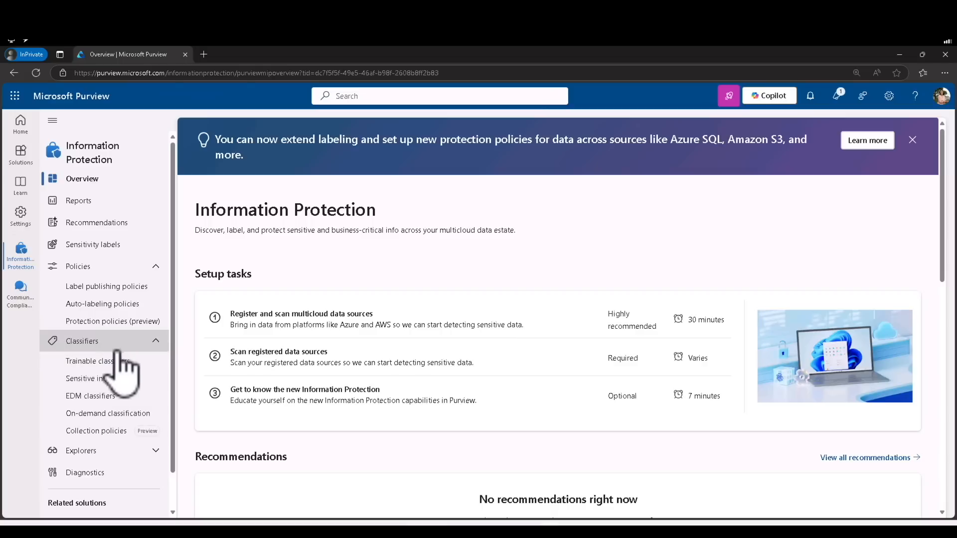
{"action": "left_click", "coordinate": [116, 380]}
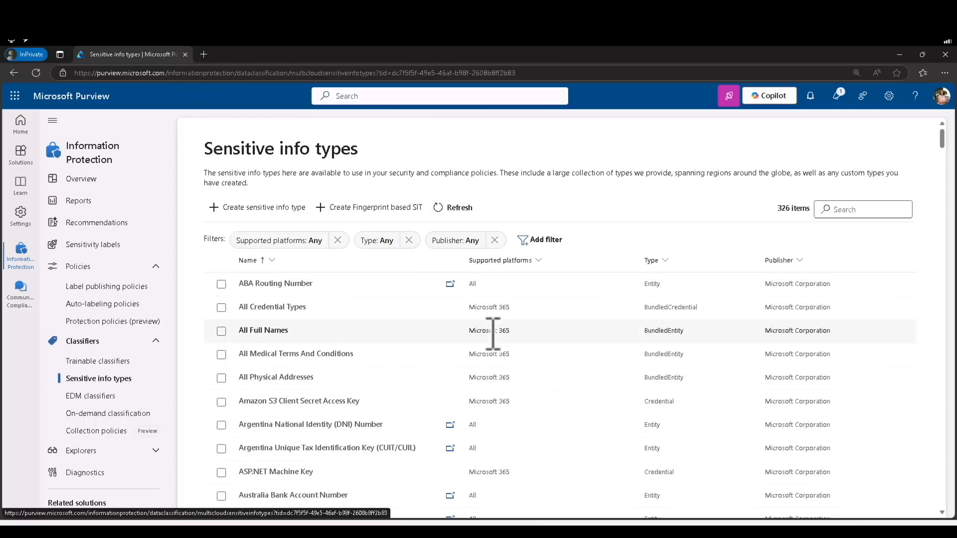
Look through the built-in sensitive info types and their supported platforms, types and publishers.
{"action": "scroll", "coordinate": [492, 334], "scroll_direction": "down", "scroll_amount": 2}
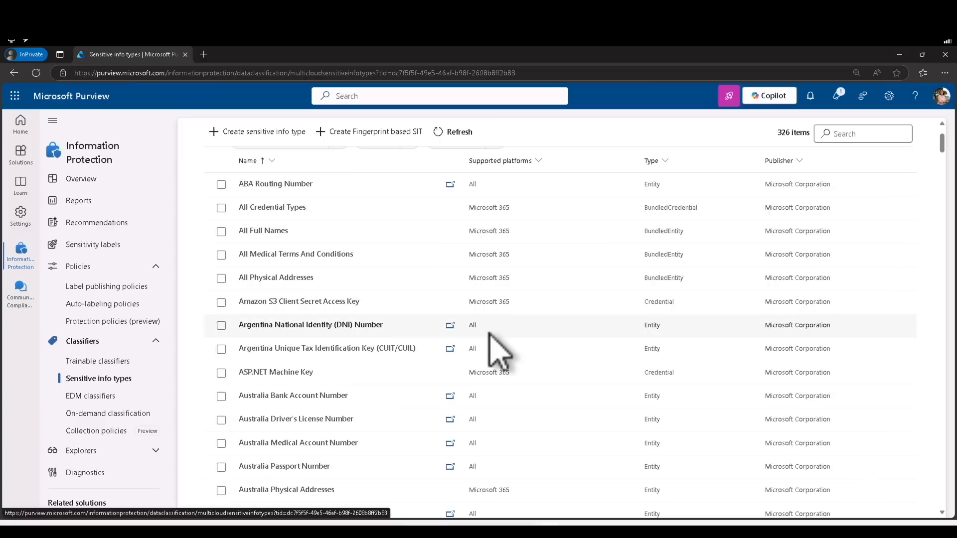
{"action": "scroll", "coordinate": [496, 349], "scroll_direction": "down", "scroll_amount": 1}
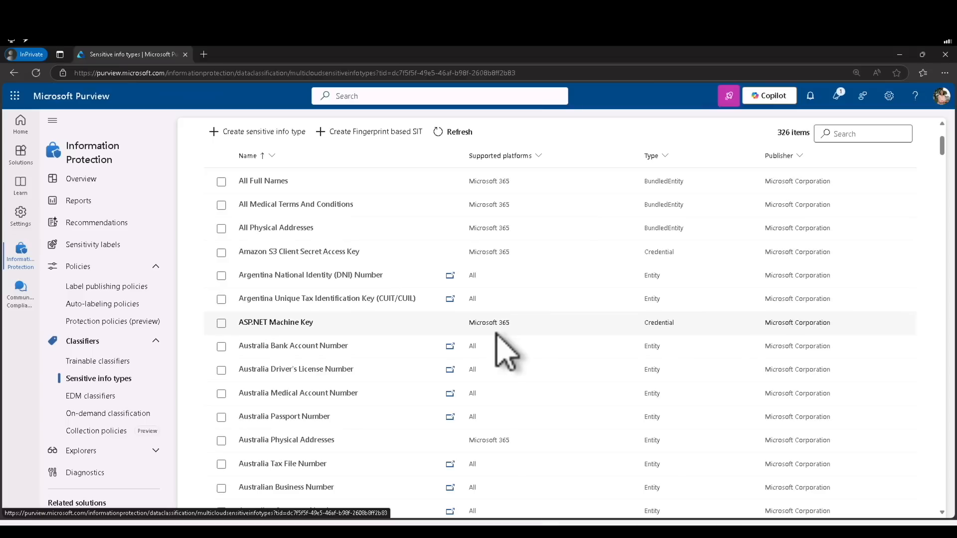
{"action": "scroll", "coordinate": [496, 333], "scroll_direction": "down", "scroll_amount": 1}
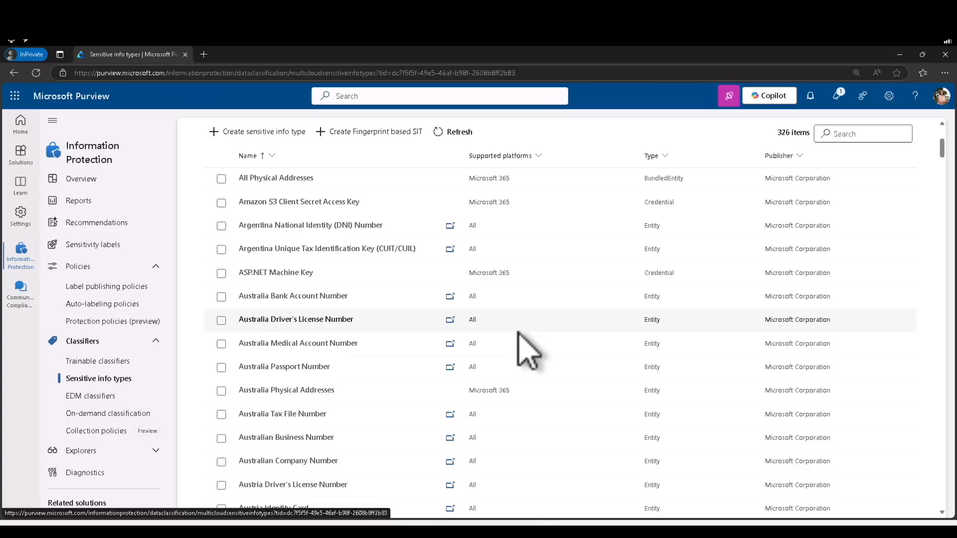
{"action": "scroll", "coordinate": [519, 333], "scroll_direction": "down", "scroll_amount": 1}
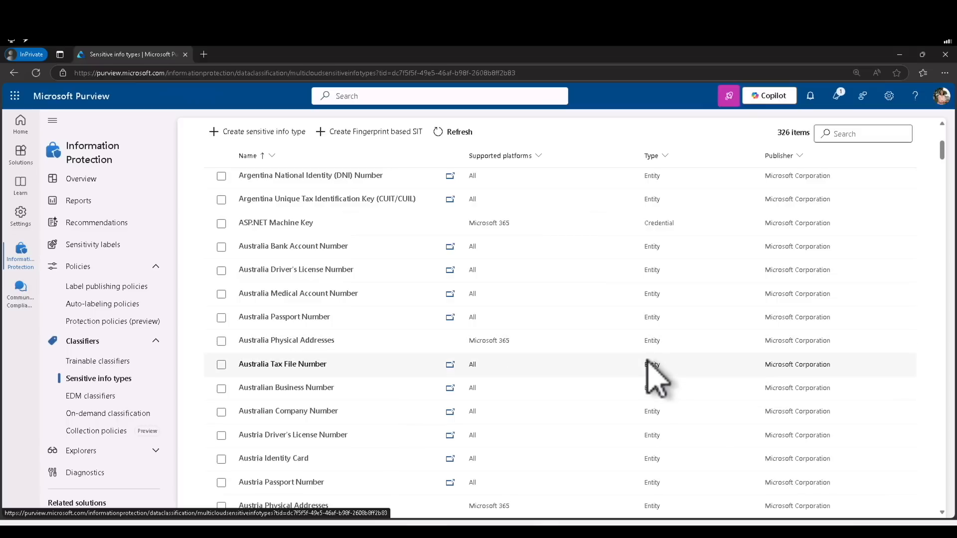
{"action": "scroll", "coordinate": [328, 219], "scroll_direction": "up", "scroll_amount": 5}
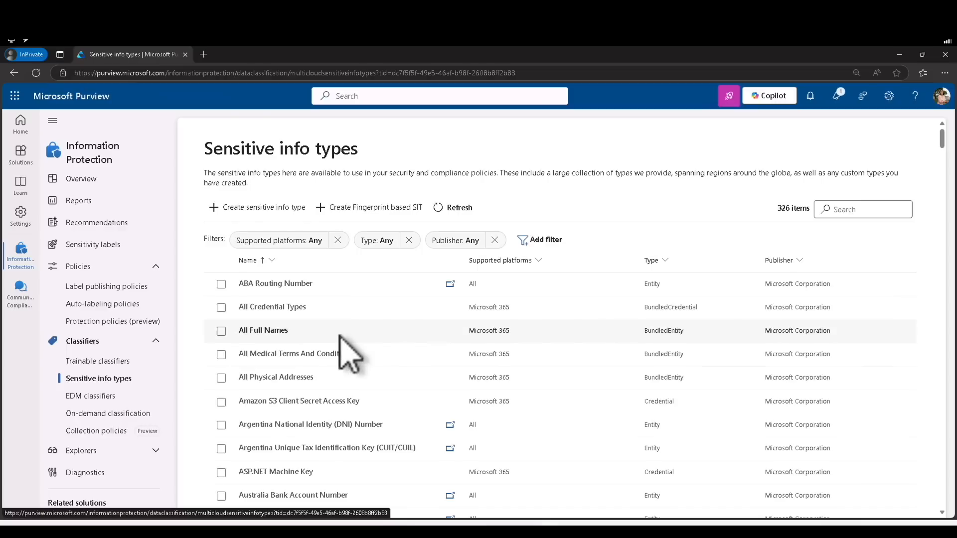
{"action": "scroll", "coordinate": [341, 337], "scroll_direction": "down", "scroll_amount": 4}
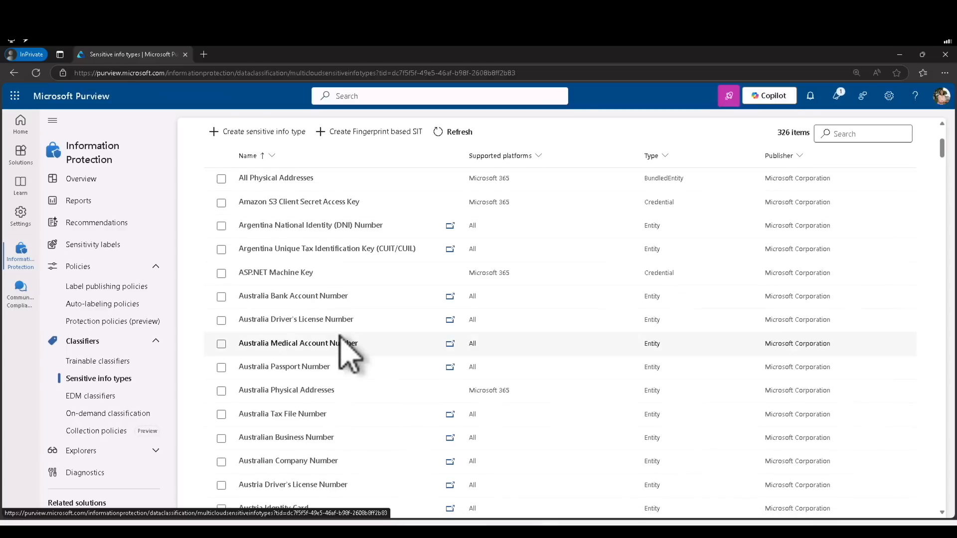
{"action": "scroll", "coordinate": [343, 352], "scroll_direction": "down", "scroll_amount": 3}
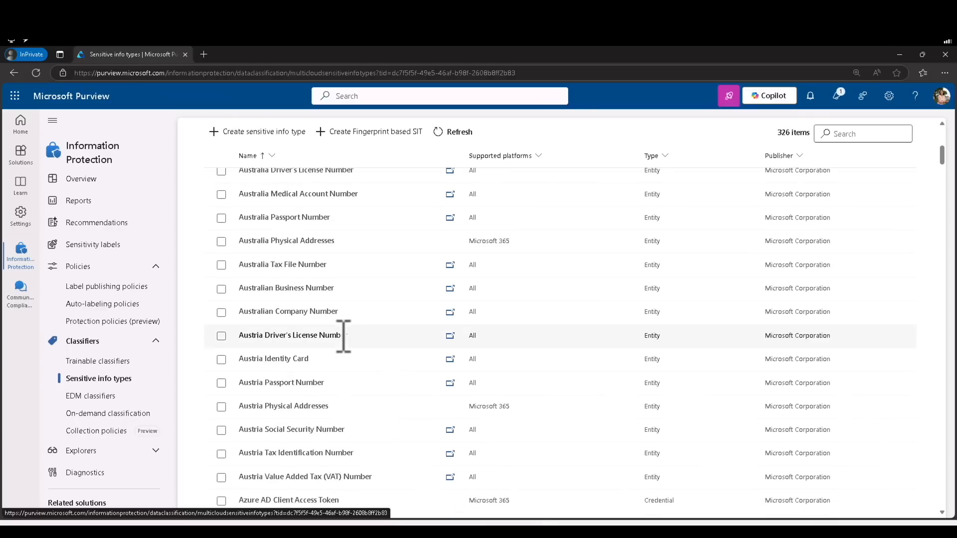
{"action": "scroll", "coordinate": [343, 335], "scroll_direction": "up", "scroll_amount": 7}
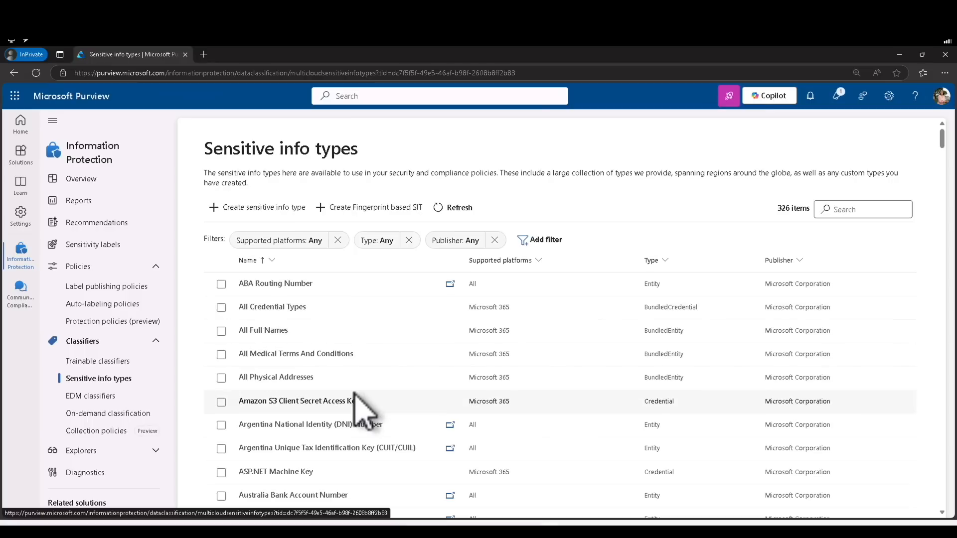
{"action": "scroll", "coordinate": [355, 399], "scroll_direction": "down", "scroll_amount": 1}
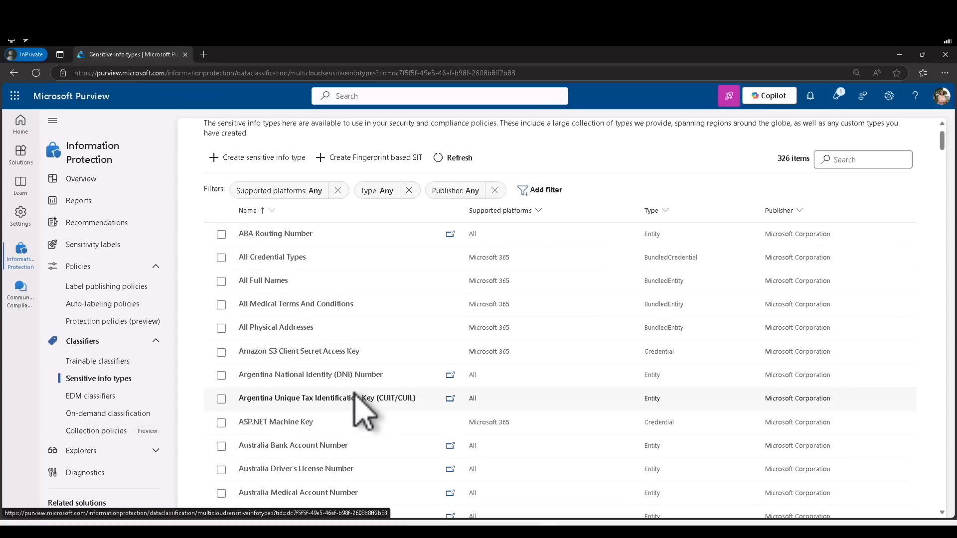
{"action": "scroll", "coordinate": [360, 410], "scroll_direction": "up", "scroll_amount": 1}
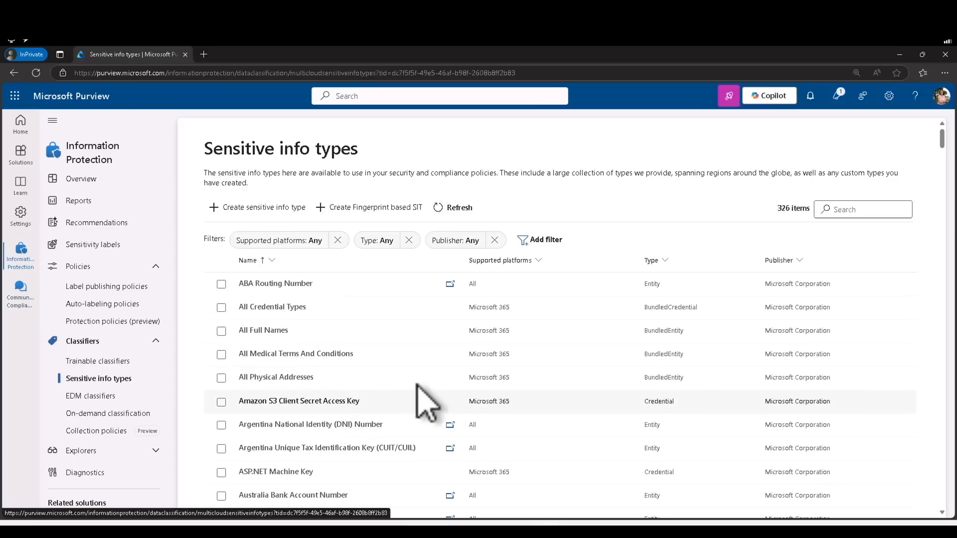
Start a new sensitive info type named "Contoso Employee IDs" with the description "Pattern for Contoso employee IDs" and continue to its patterns.
{"action": "left_click", "coordinate": [277, 213]}
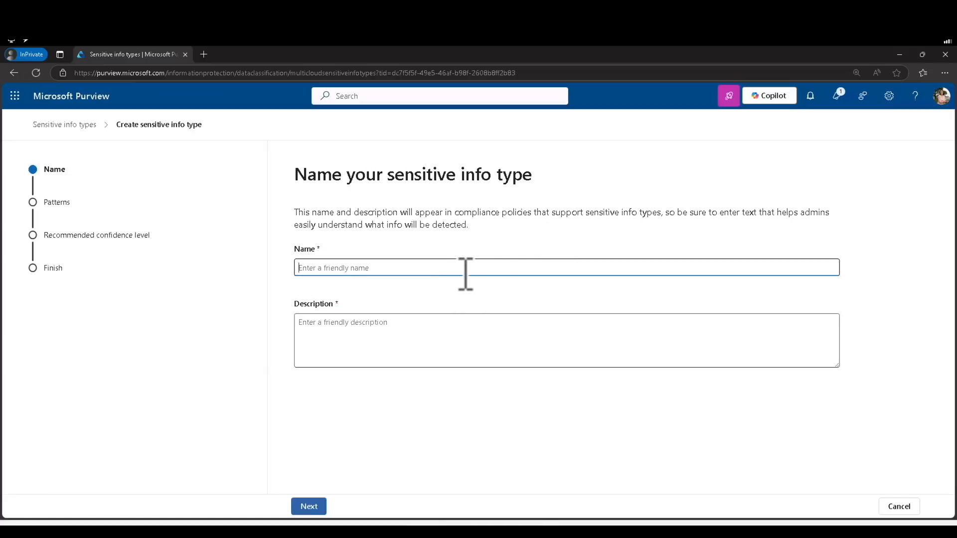
{"action": "type", "text": "Contoso Employee IDs"}
{"action": "left_click", "coordinate": [388, 331]}
{"action": "type", "text": "Pattern for Contoso em"}
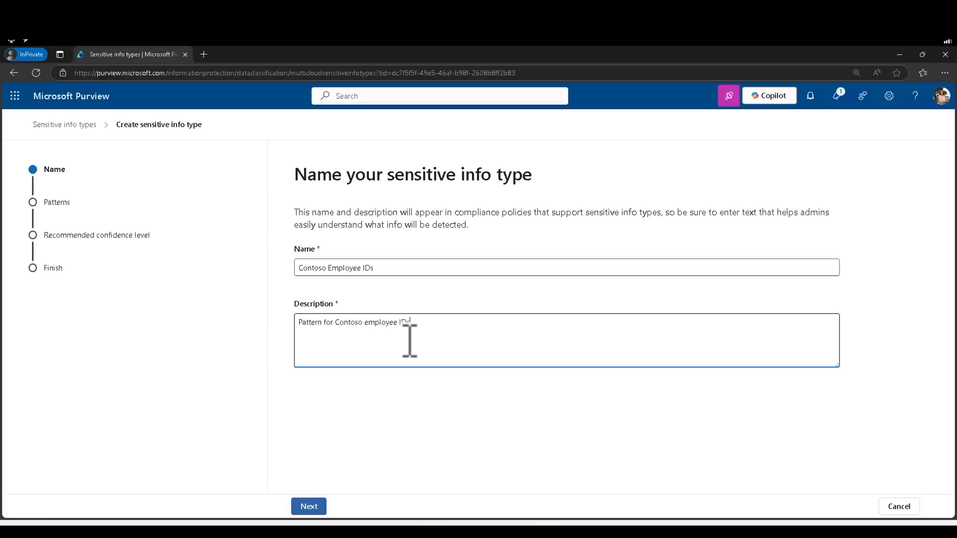
{"action": "left_click", "coordinate": [309, 507]}
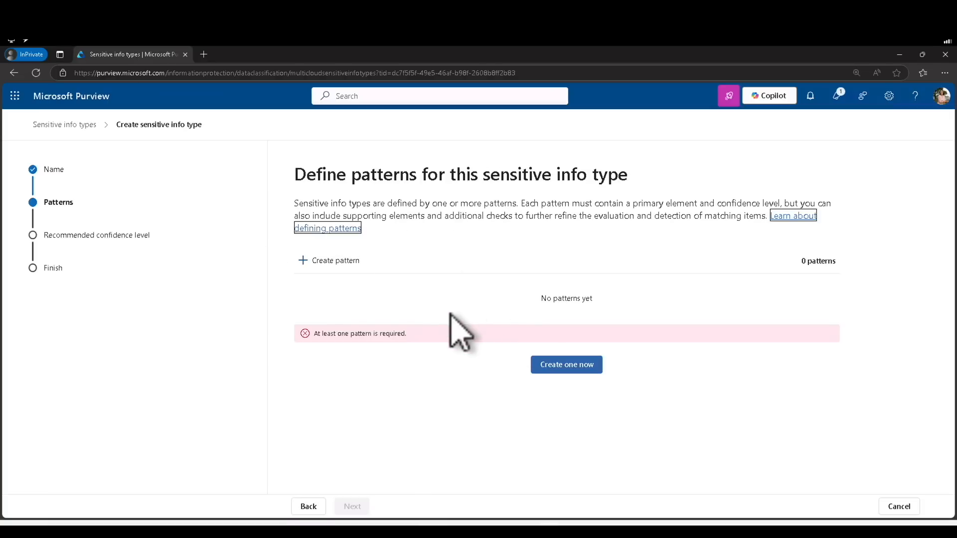
Start a new pattern with a string-match regular expression as primary element, with ID "Contoso IDs" and expression [A-Z]{3}[0-9]{6}.
{"action": "left_click", "coordinate": [347, 261]}
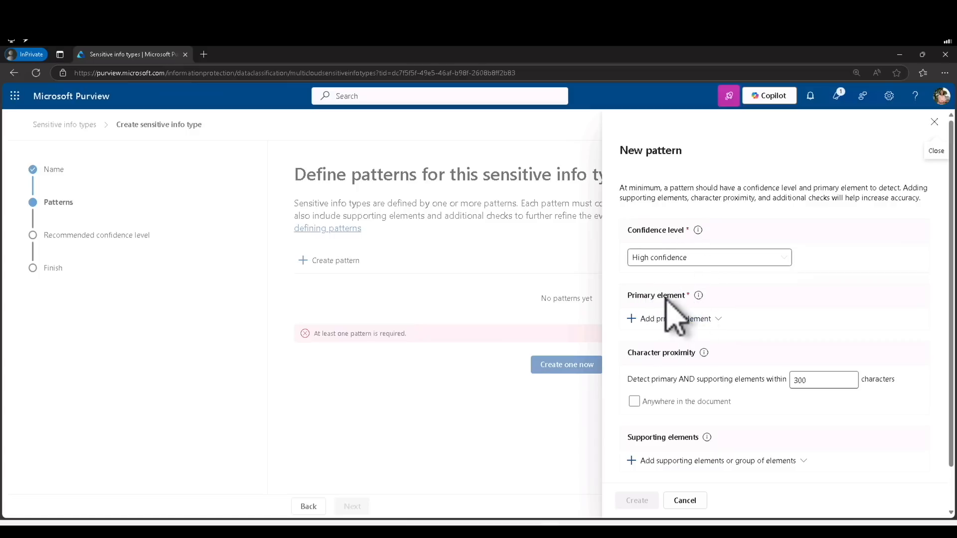
{"action": "left_click", "coordinate": [698, 296]}
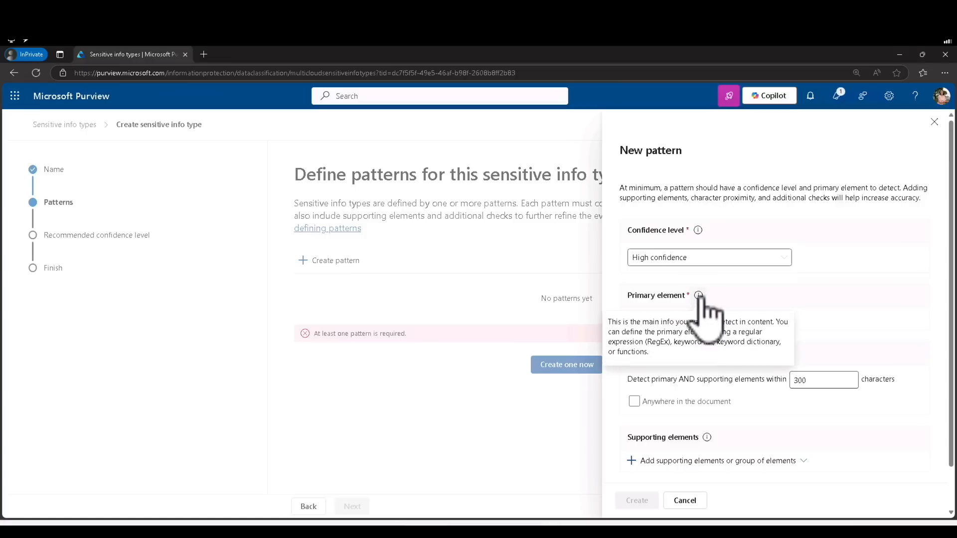
{"action": "left_click", "coordinate": [698, 296]}
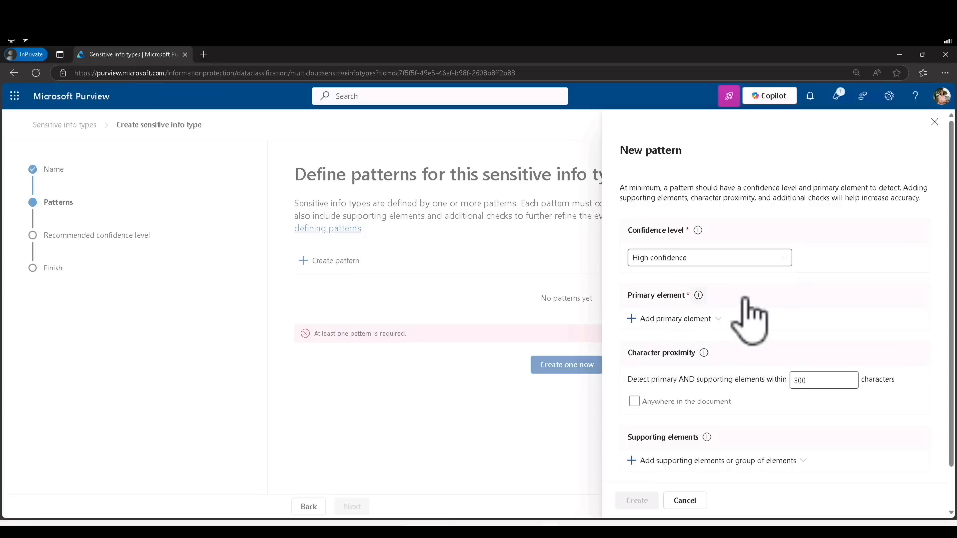
{"action": "left_click", "coordinate": [693, 320]}
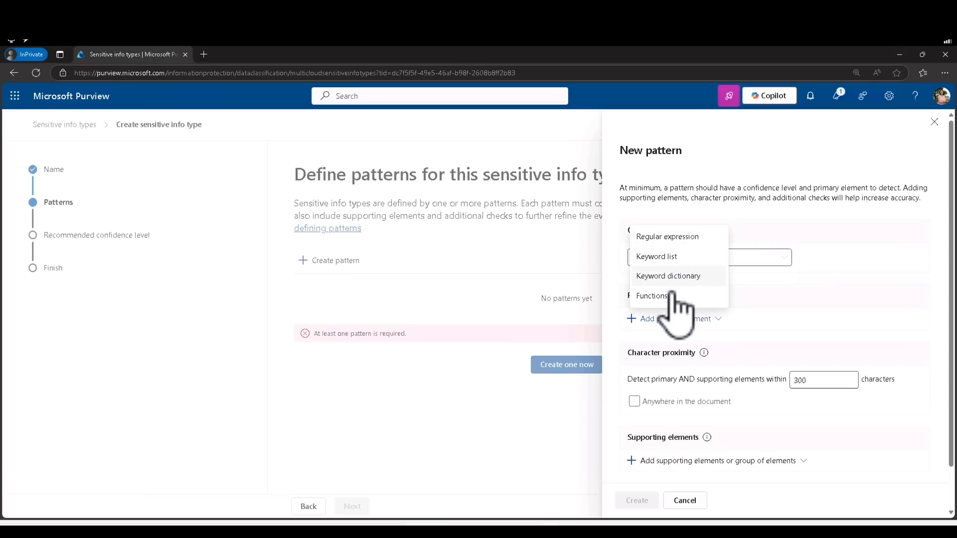
{"action": "left_click", "coordinate": [681, 238]}
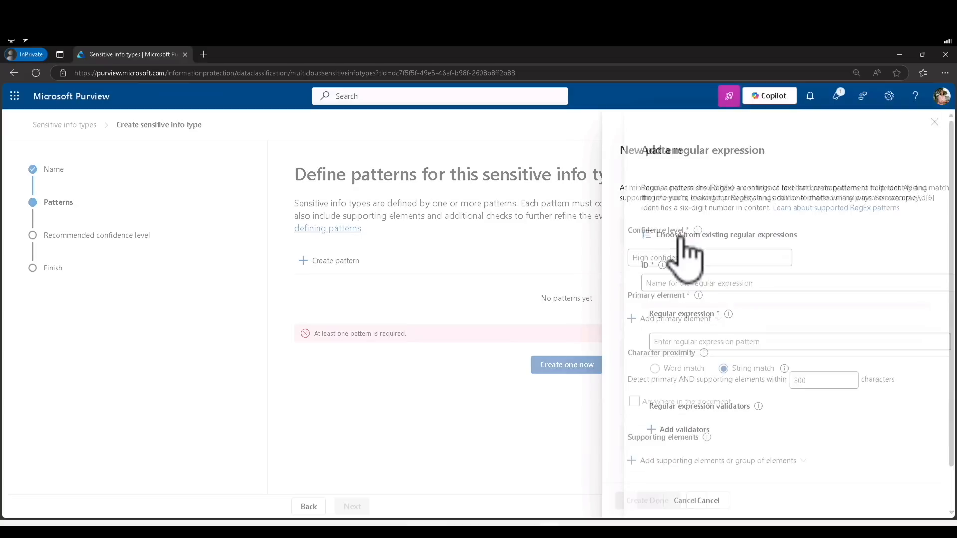
{"action": "type", "text": "Contoso IDs"}
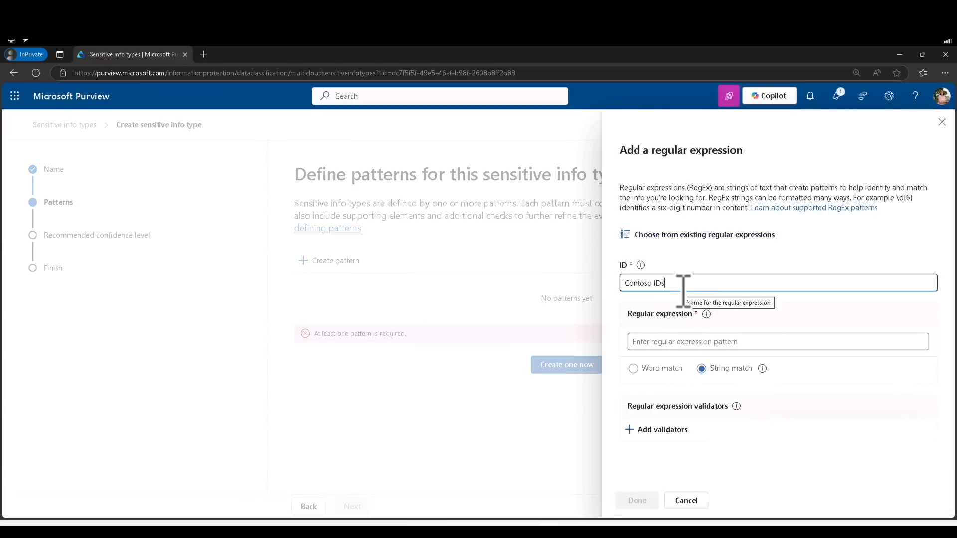
{"action": "left_click", "coordinate": [672, 341]}
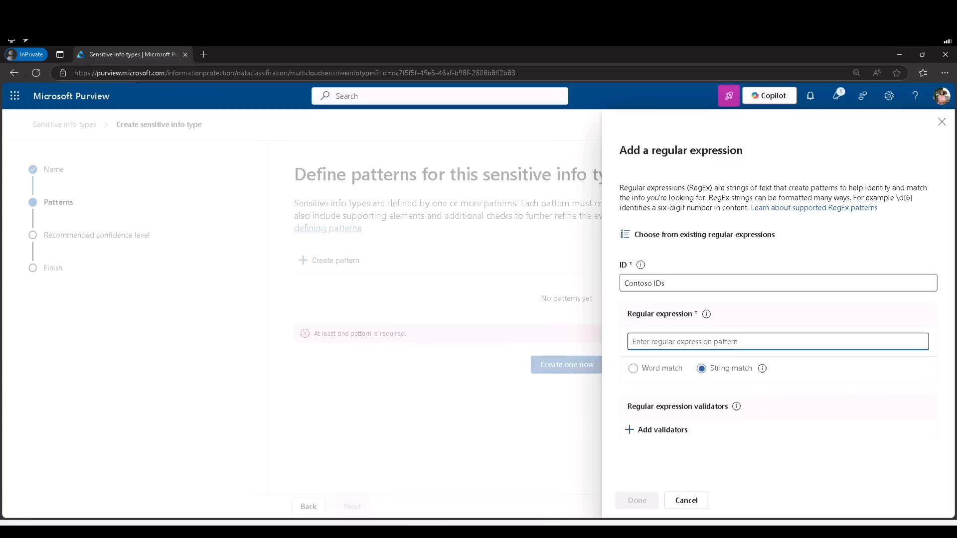
{"action": "type", "text": "[A-Z]{3}[0-9]{6}"}
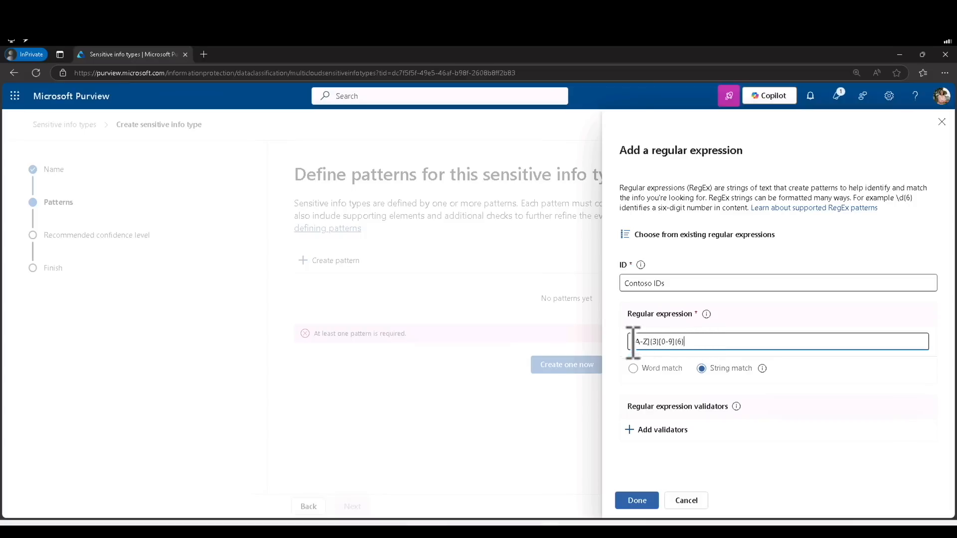
{"action": "left_click", "coordinate": [701, 369]}
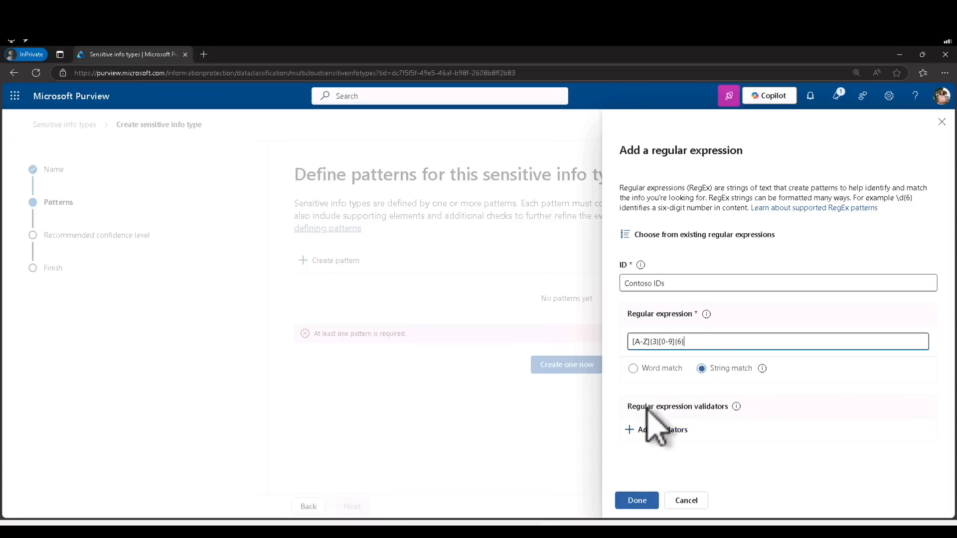
{"action": "left_click", "coordinate": [637, 500]}
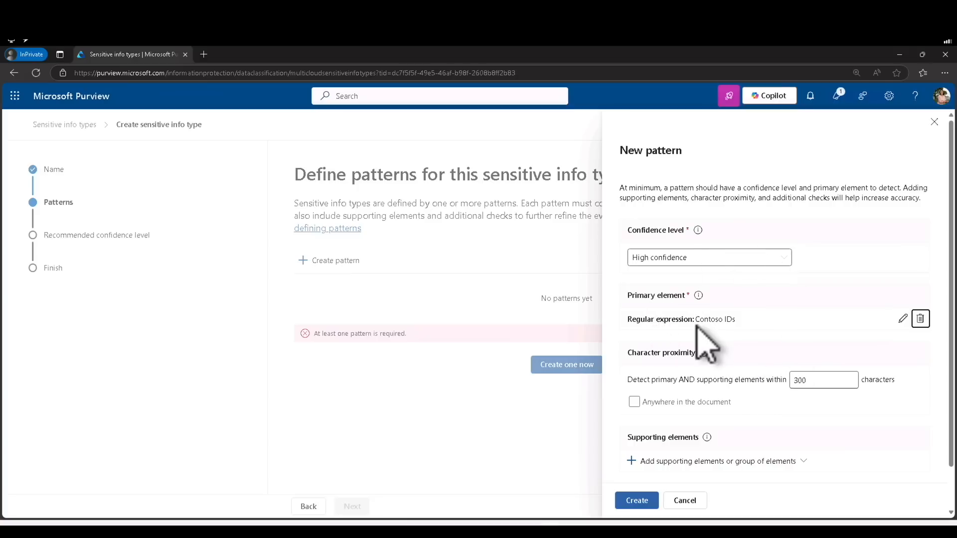
Add a keyword list named "Employee ID keywords" as supporting element, with the case-insensitive keywords Employee and ID on separate lines.
{"action": "left_click", "coordinate": [695, 461]}
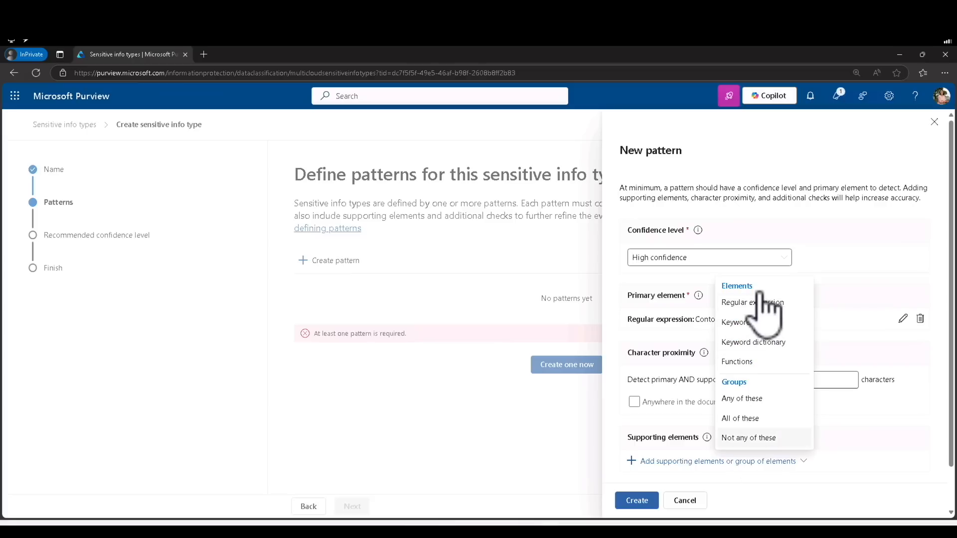
{"action": "left_click", "coordinate": [744, 321]}
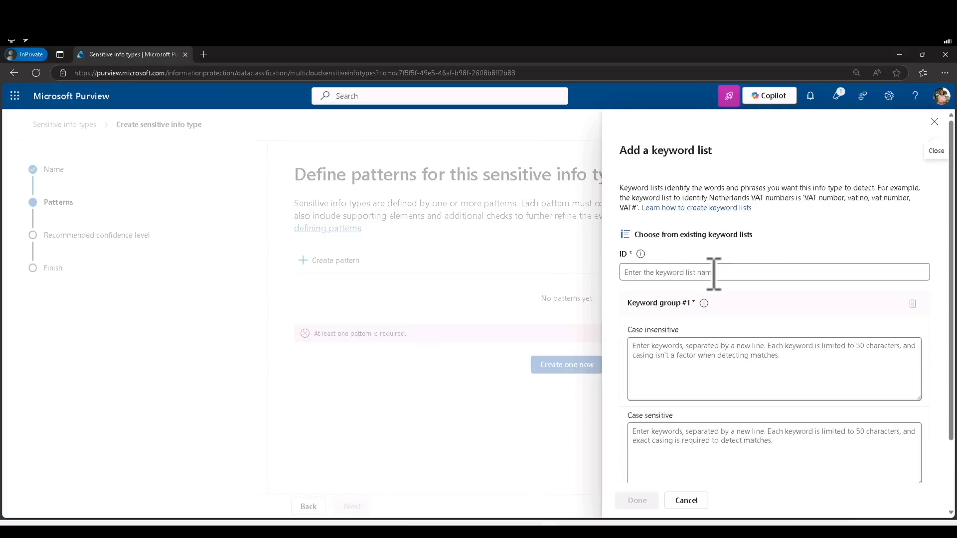
{"action": "type", "text": "Employee ID keywords"}
{"action": "left_click", "coordinate": [751, 364]}
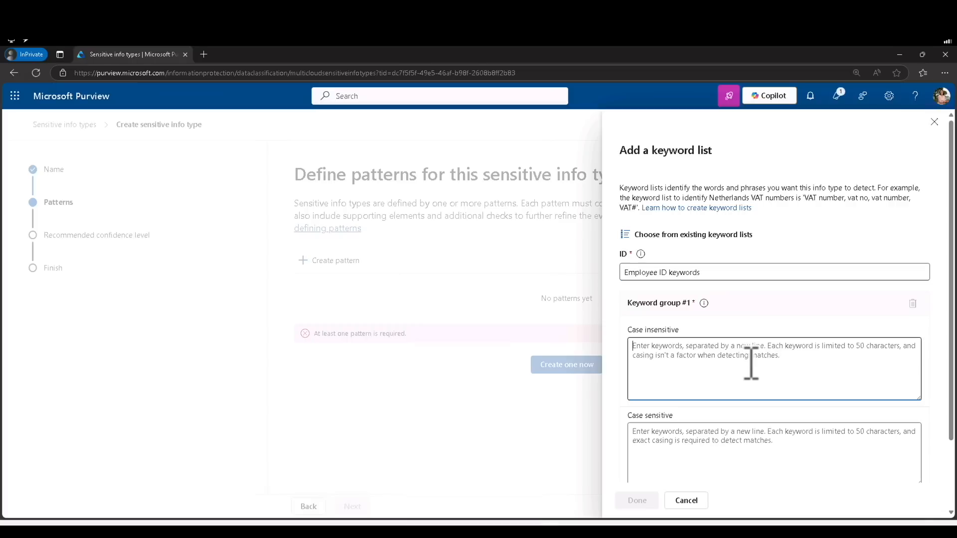
{"action": "type", "text": "Employee"}
{"action": "key", "text": "Return"}
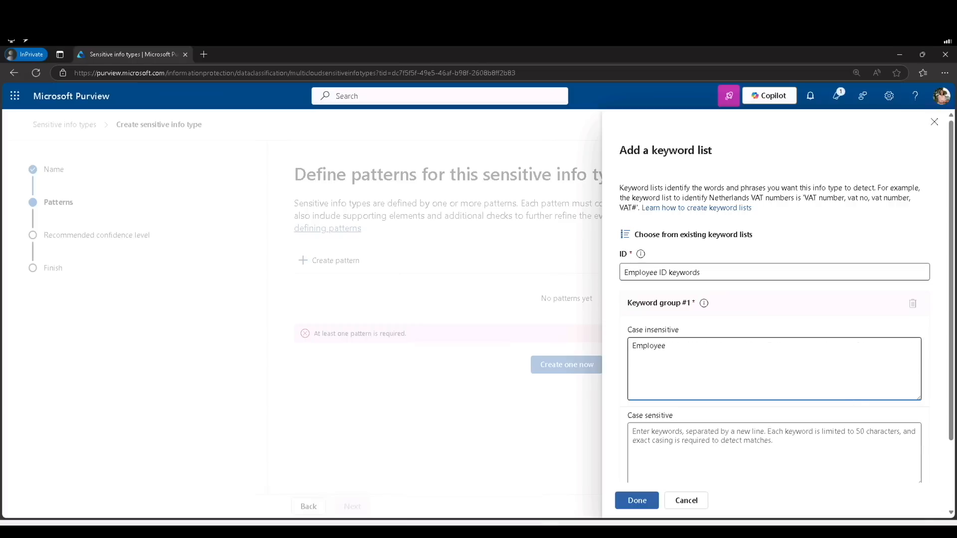
{"action": "type", "text": "ID"}
{"action": "key", "text": "Return"}
{"action": "key", "text": "BackSpace"}
{"action": "scroll", "coordinate": [682, 409], "scroll_direction": "down", "scroll_amount": 1}
{"action": "scroll", "coordinate": [689, 431], "scroll_direction": "down", "scroll_amount": 1}
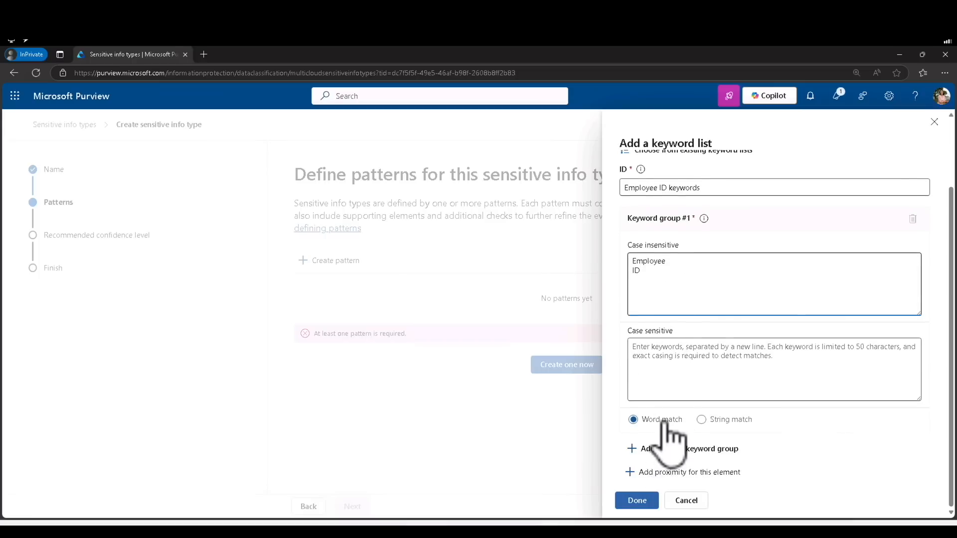
{"action": "left_click", "coordinate": [643, 502]}
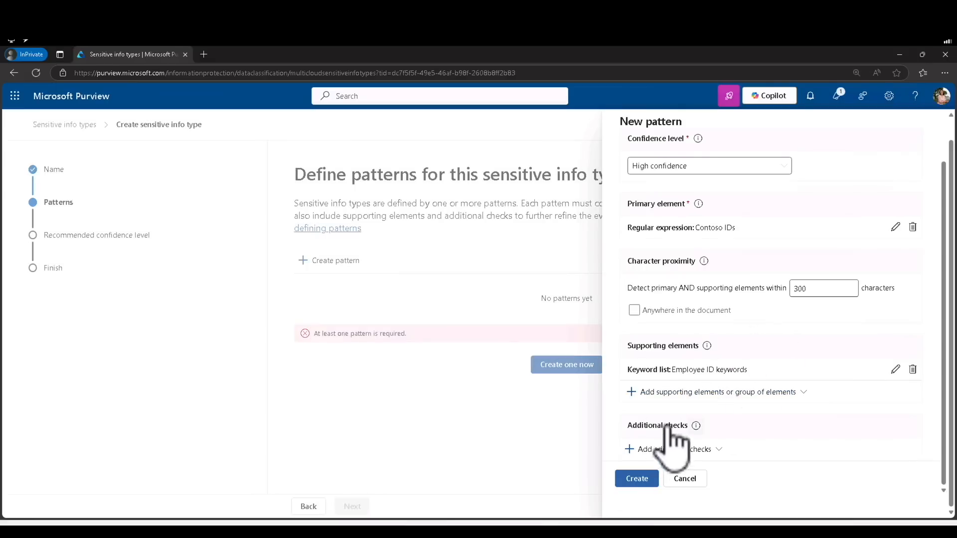
Create the pattern and continue to the recommended confidence level.
{"action": "left_click", "coordinate": [644, 483]}
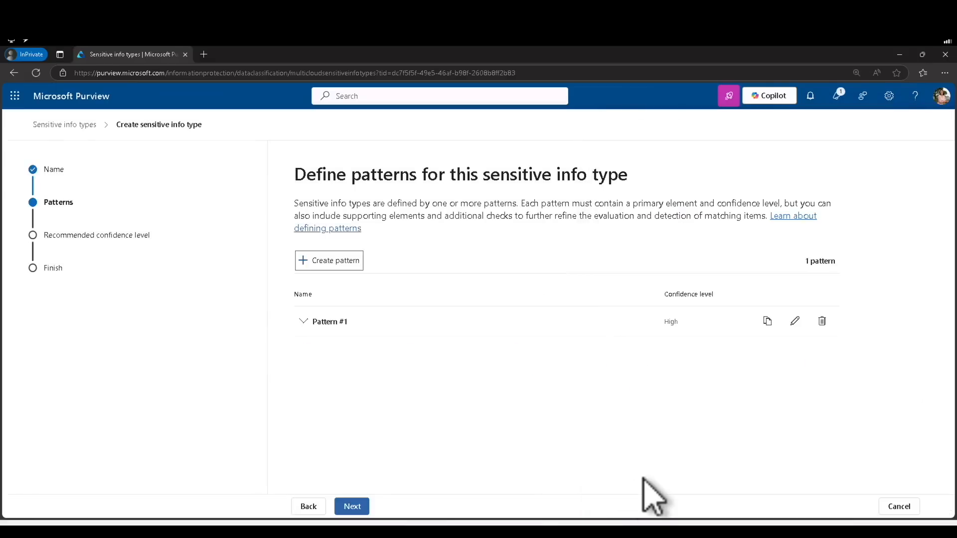
{"action": "left_click", "coordinate": [350, 506]}
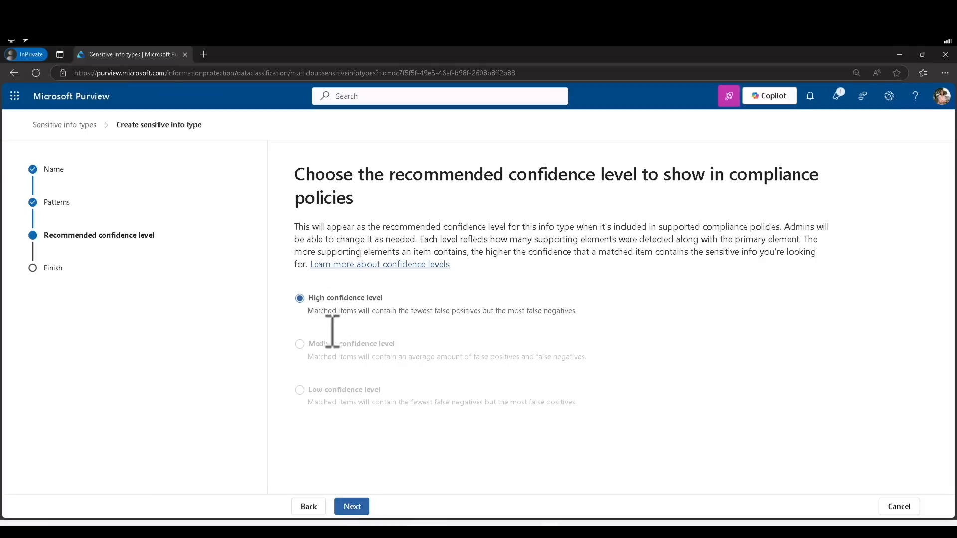
Accept the high recommended confidence level, create the Contoso Employee IDs info type and close the wizard.
{"action": "left_click", "coordinate": [360, 506]}
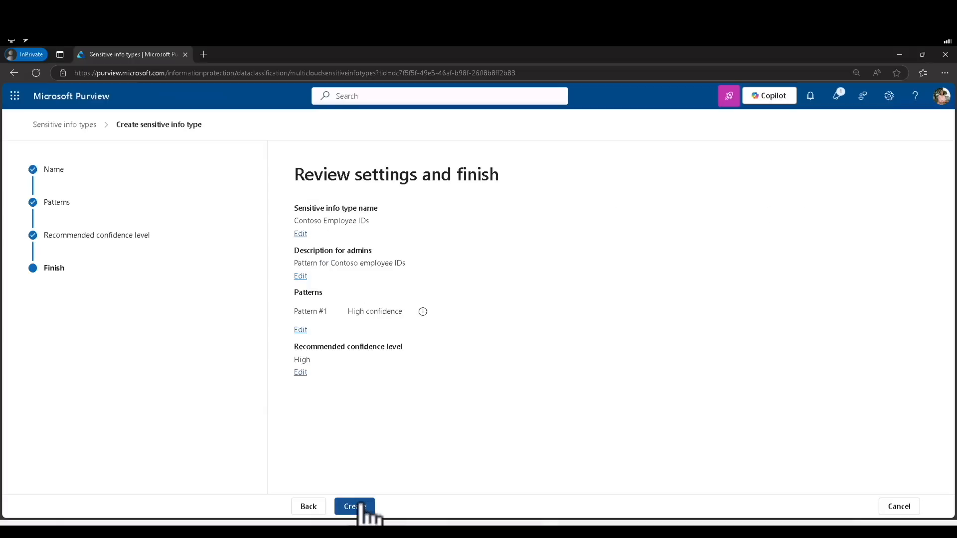
{"action": "left_click", "coordinate": [360, 506]}
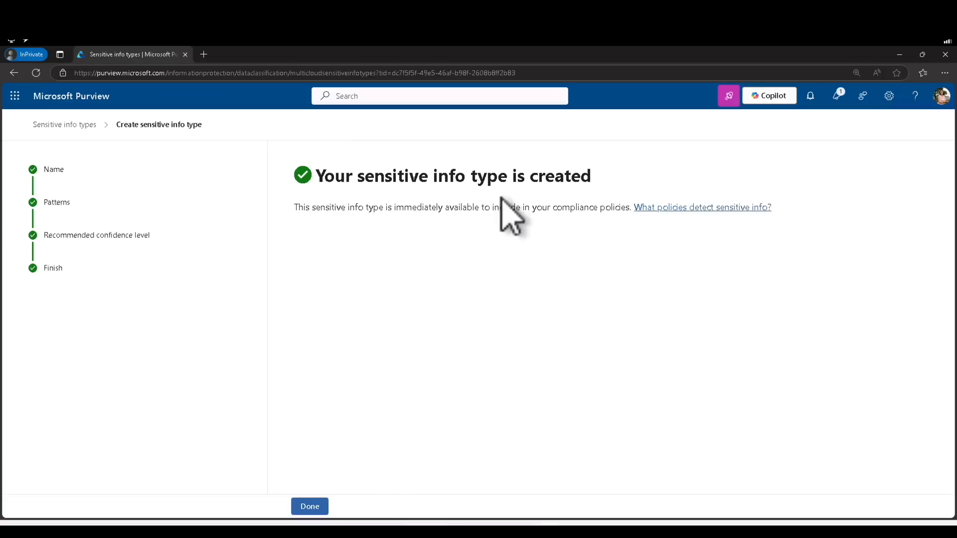
{"action": "left_click", "coordinate": [315, 507]}
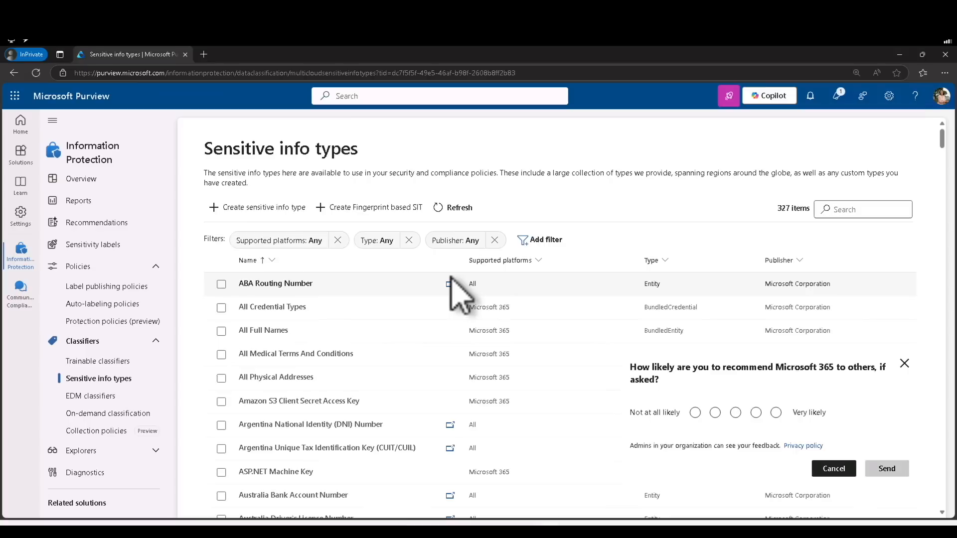
Start a new sensitive info type named "Contoso Diseases List" with the description "List of possible diseases of employees" and continue to its patterns.
{"action": "left_click", "coordinate": [272, 211]}
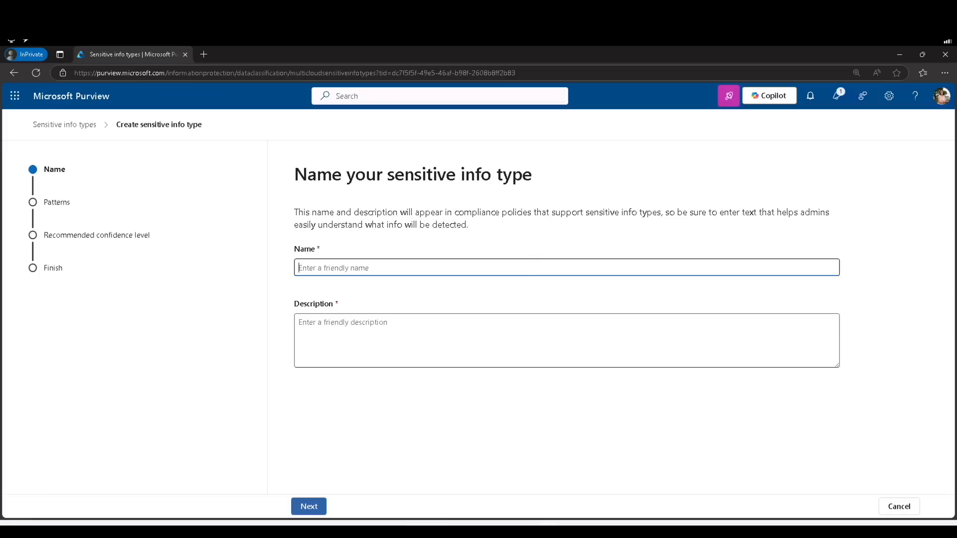
{"action": "type", "text": "Contoso Diseases List"}
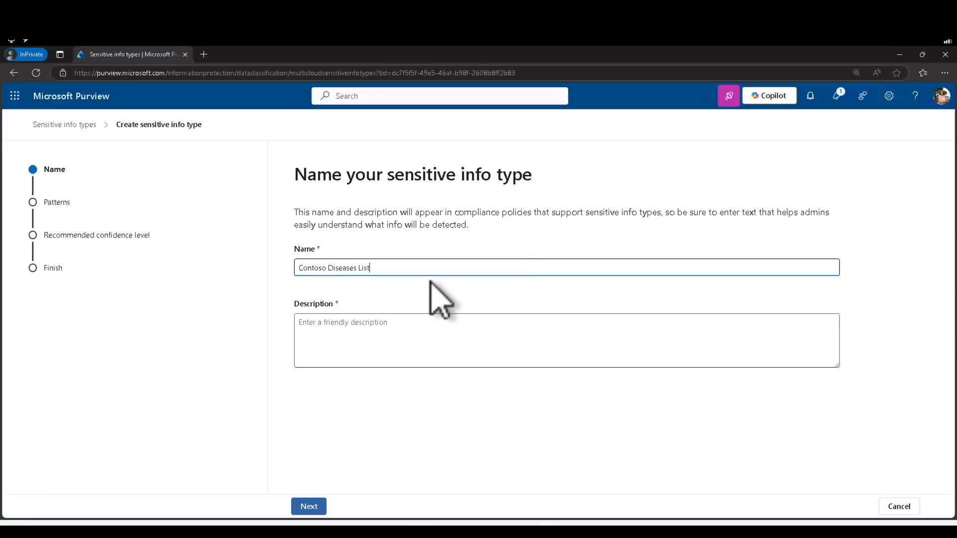
{"action": "left_click", "coordinate": [470, 337]}
{"action": "type", "text": "List of possible diseases for employees"}
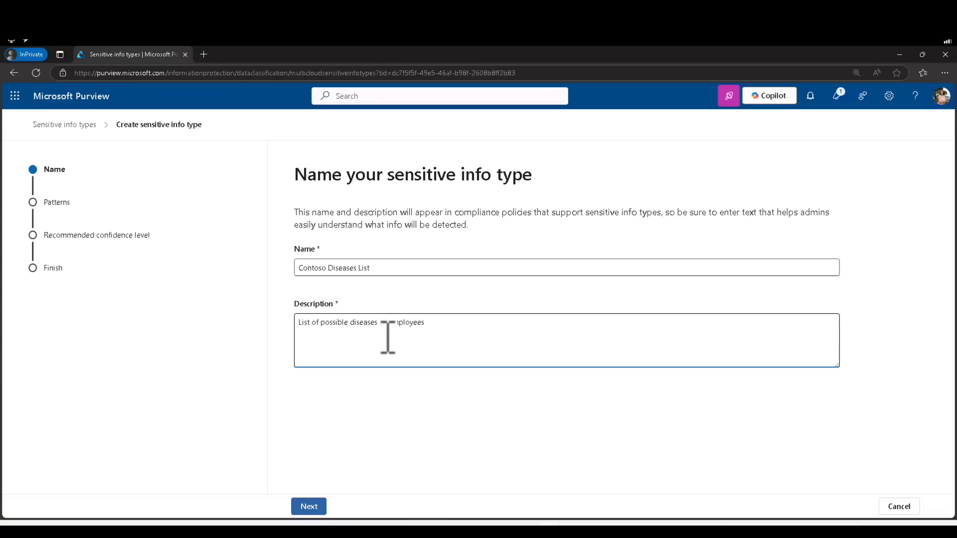
{"action": "left_click", "coordinate": [309, 507]}
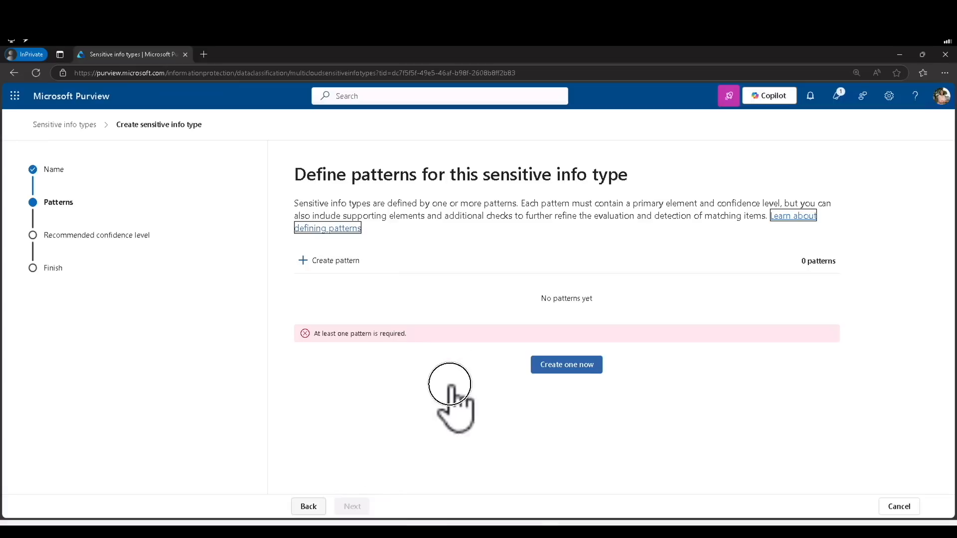
Start a new pattern with a keyword dictionary named "Diseases Dictionary" as primary element, listing flu, influenza, cold, bronchitis and otitis on separate lines.
{"action": "left_click", "coordinate": [329, 260]}
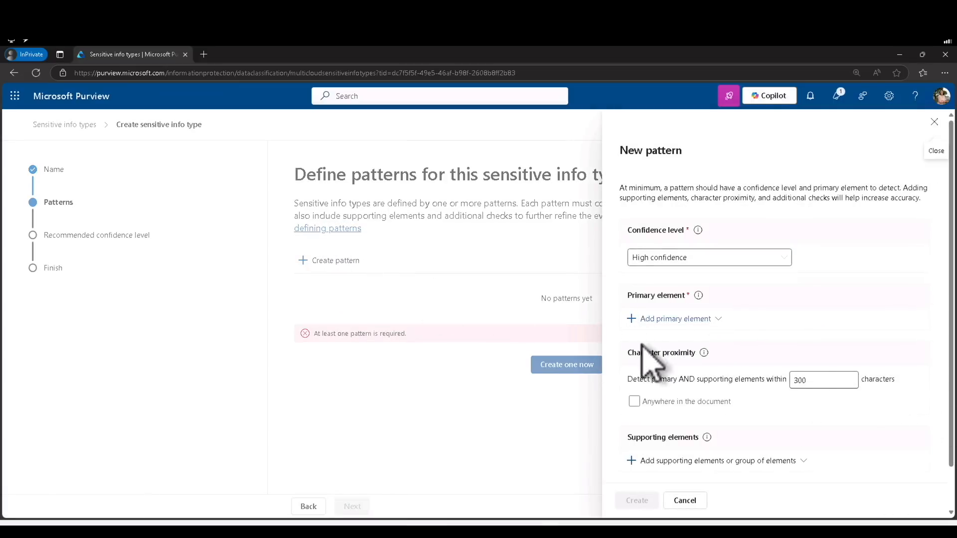
{"action": "scroll", "coordinate": [700, 364], "scroll_direction": "down", "scroll_amount": 1}
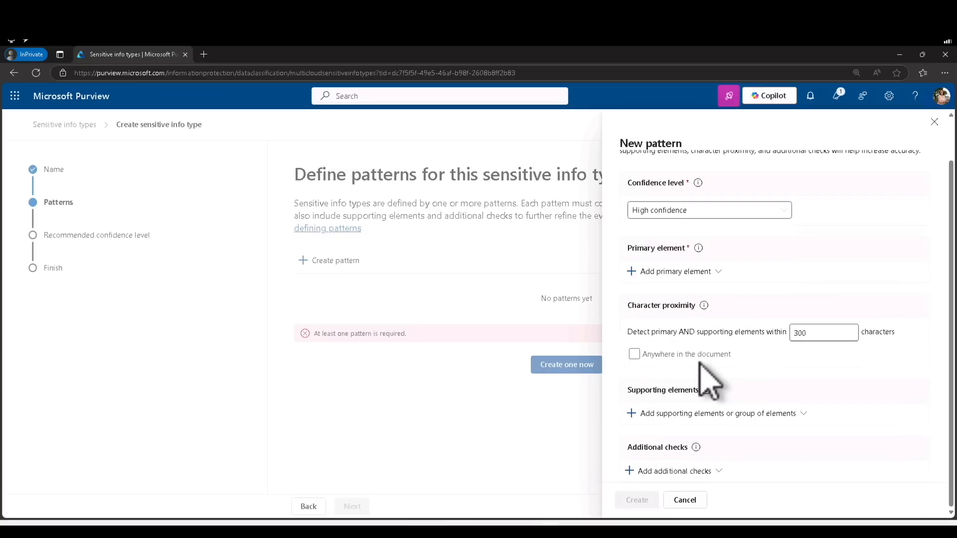
{"action": "left_click", "coordinate": [698, 271]}
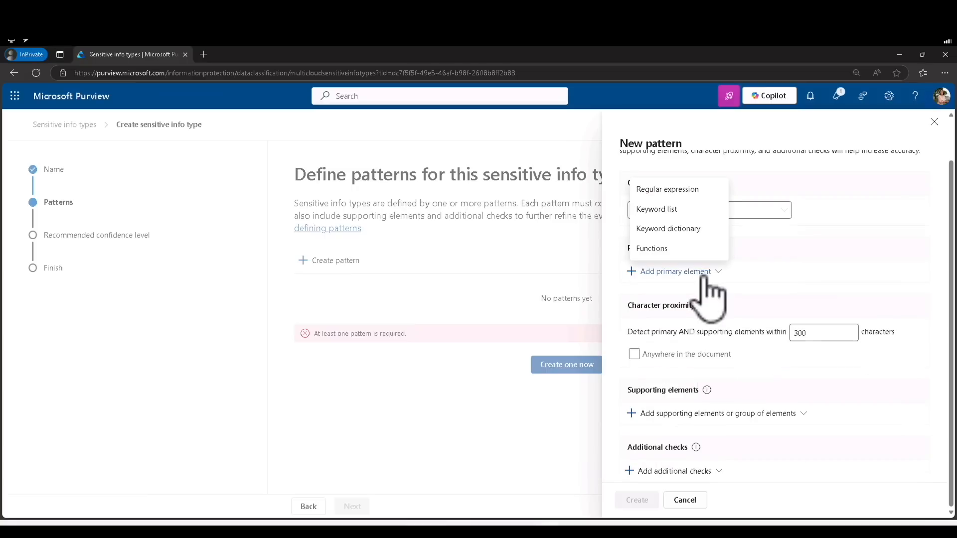
{"action": "left_click", "coordinate": [690, 231]}
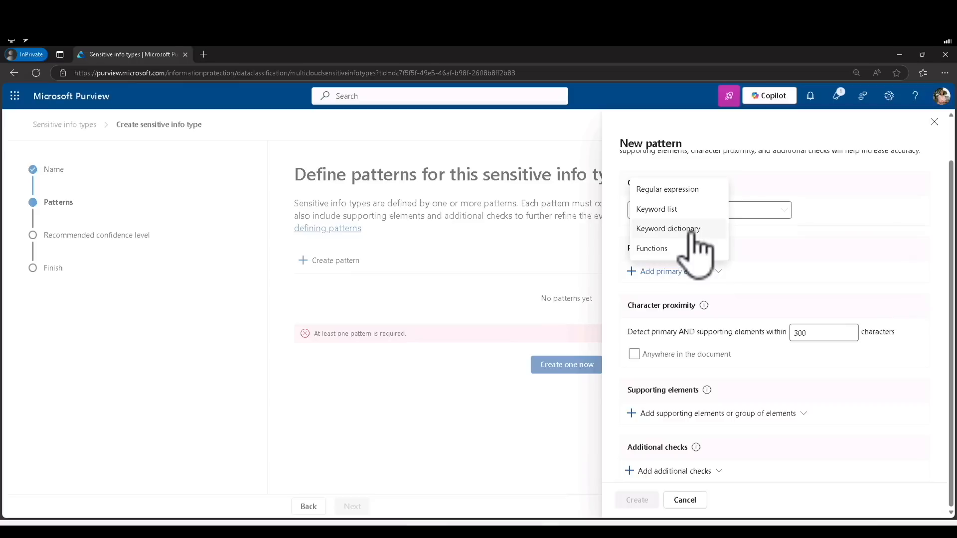
{"action": "type", "text": "Diseases Dictionary"}
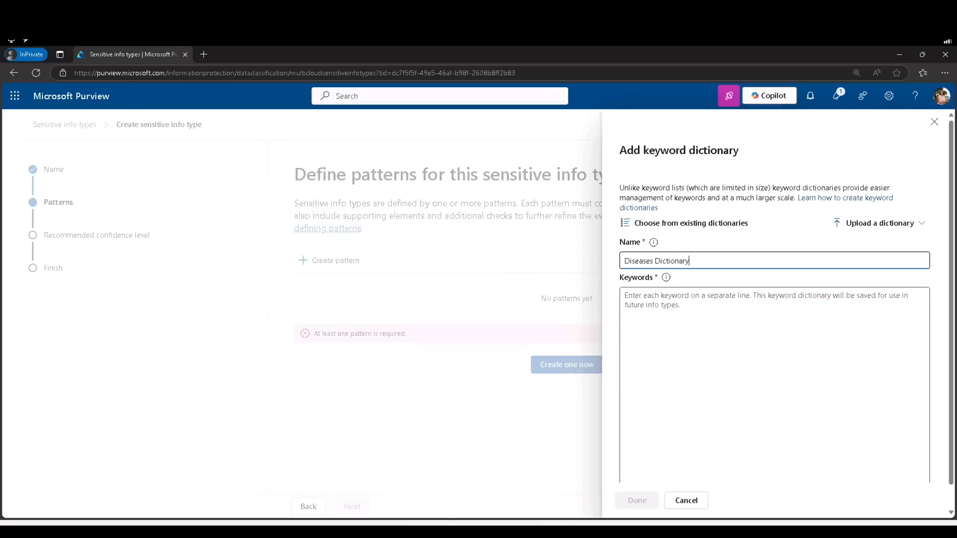
{"action": "left_click", "coordinate": [698, 312]}
{"action": "type", "text": "flu"}
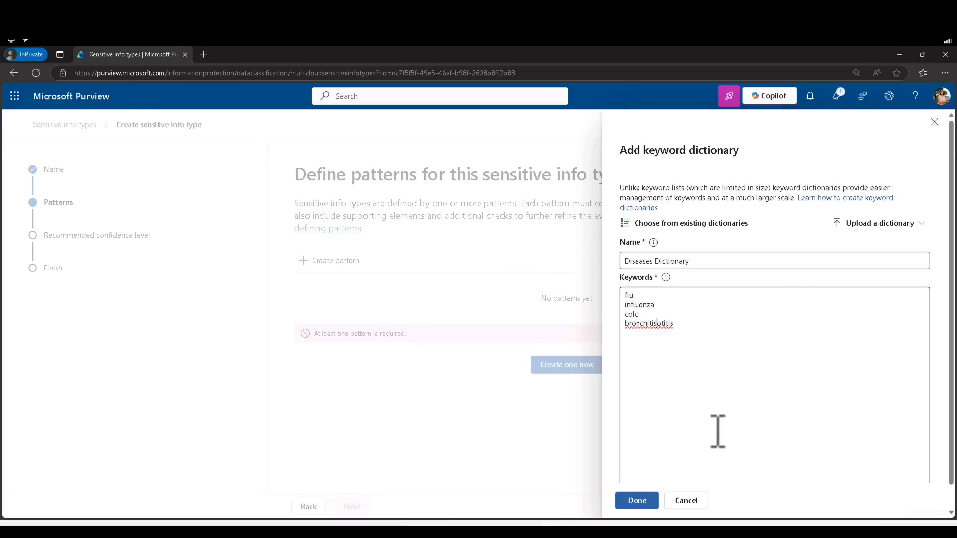
{"action": "key", "text": "Return"}
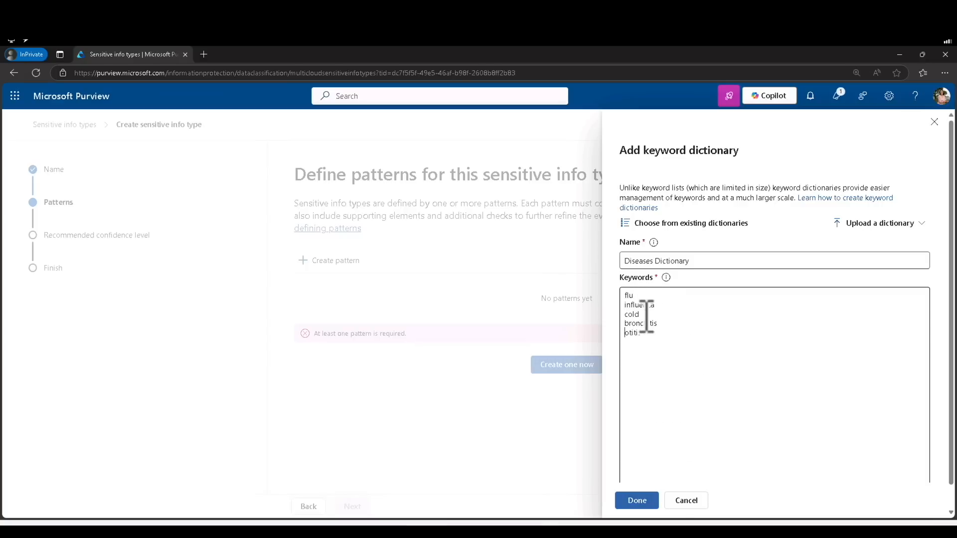
{"action": "left_click", "coordinate": [636, 501]}
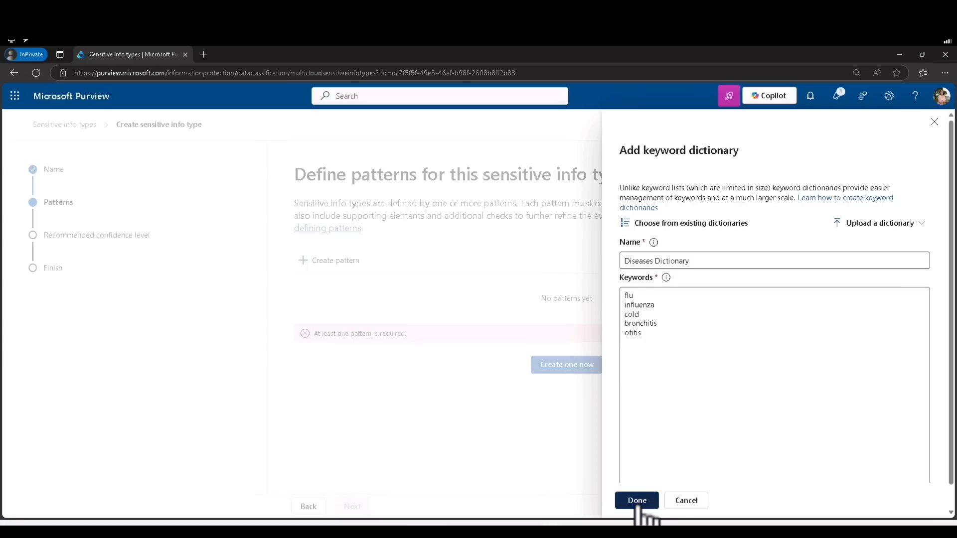
Add a keyword list named "Employee absence" as supporting element, with the case-insensitive keywords employee, absence and reason on separate lines.
{"action": "left_click", "coordinate": [676, 414]}
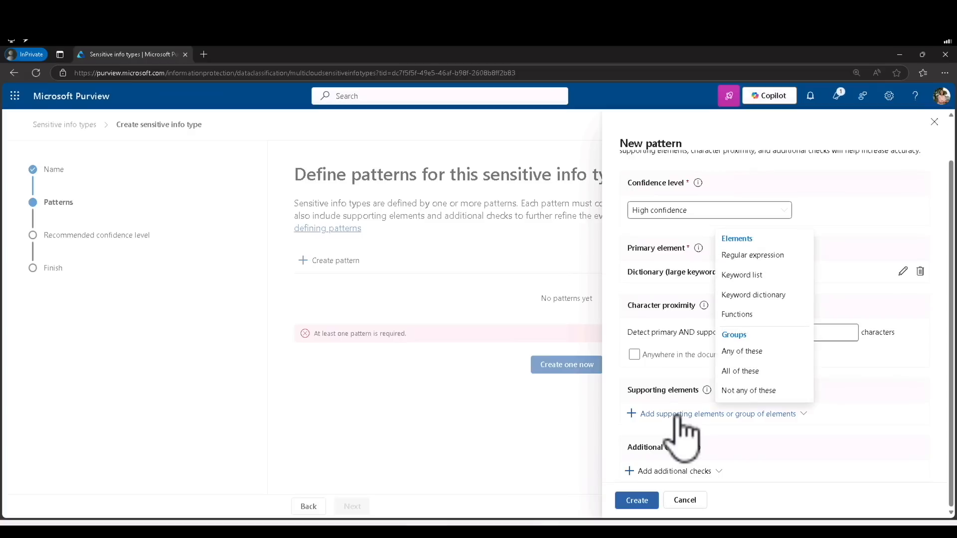
{"action": "left_click", "coordinate": [762, 275]}
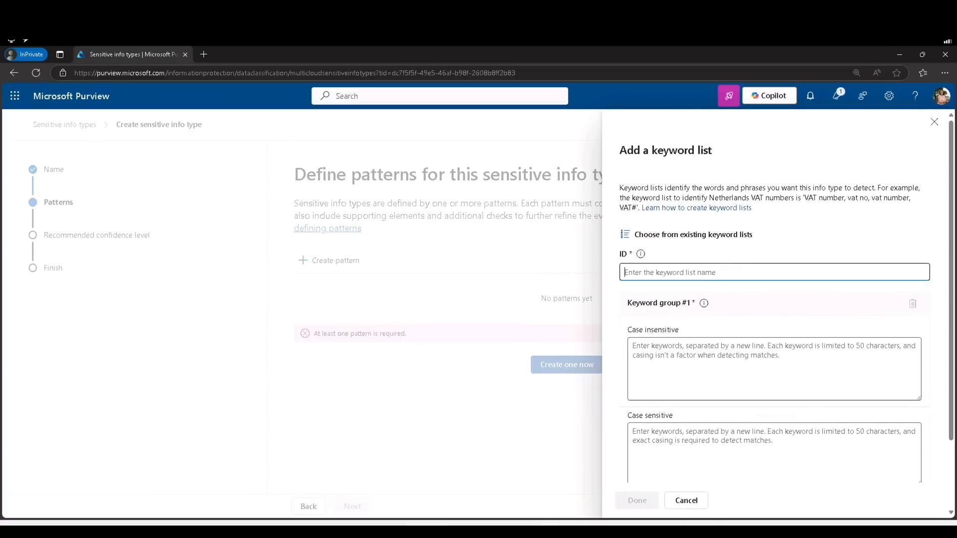
{"action": "type", "text": "Employee absence"}
{"action": "left_click", "coordinate": [680, 363]}
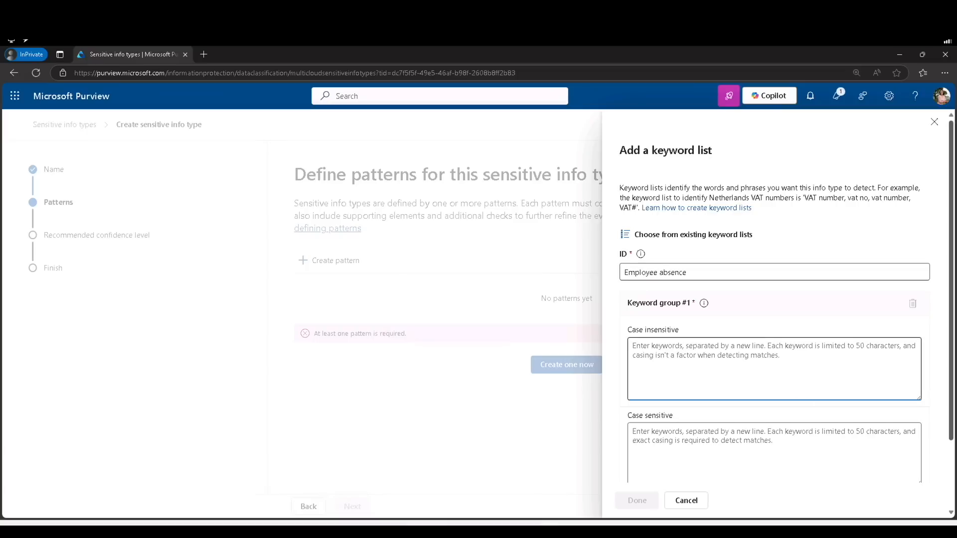
{"action": "type", "text": "employee"}
{"action": "key", "text": "Return"}
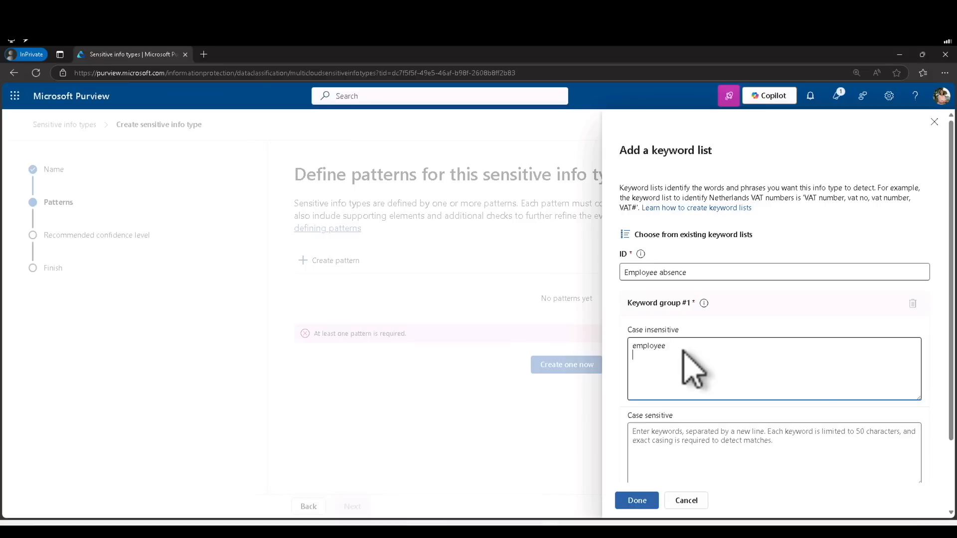
{"action": "type", "text": "absence"}
{"action": "key", "text": "Return"}
{"action": "type", "text": "reason"}
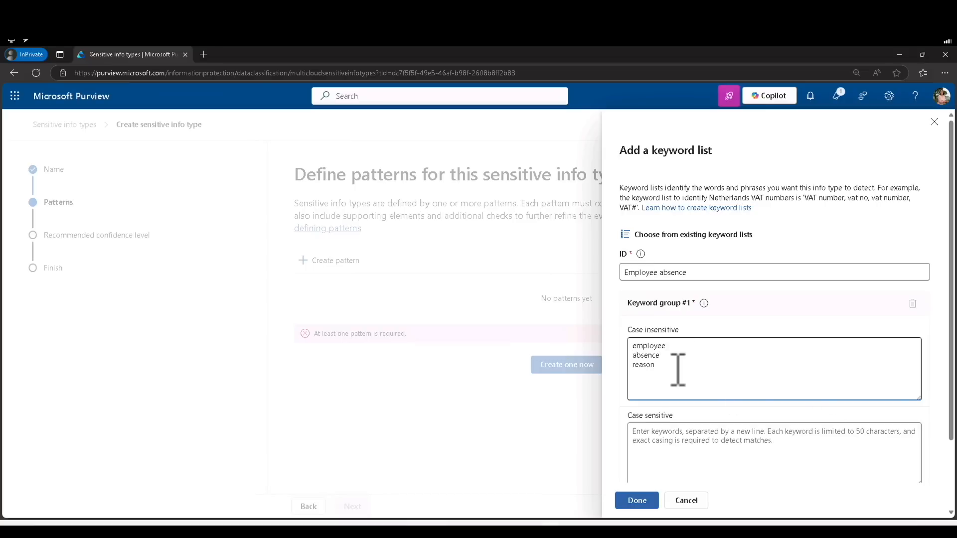
{"action": "left_click", "coordinate": [638, 502]}
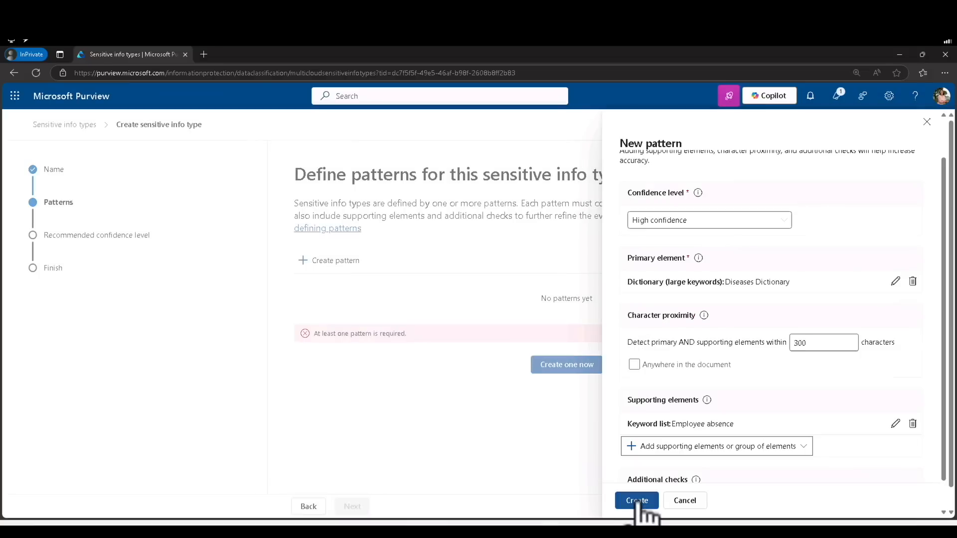
Create the pattern, accept the high recommended confidence level, and finish creating the Contoso Diseases List info type.
{"action": "left_click", "coordinate": [637, 500]}
{"action": "left_click", "coordinate": [353, 506]}
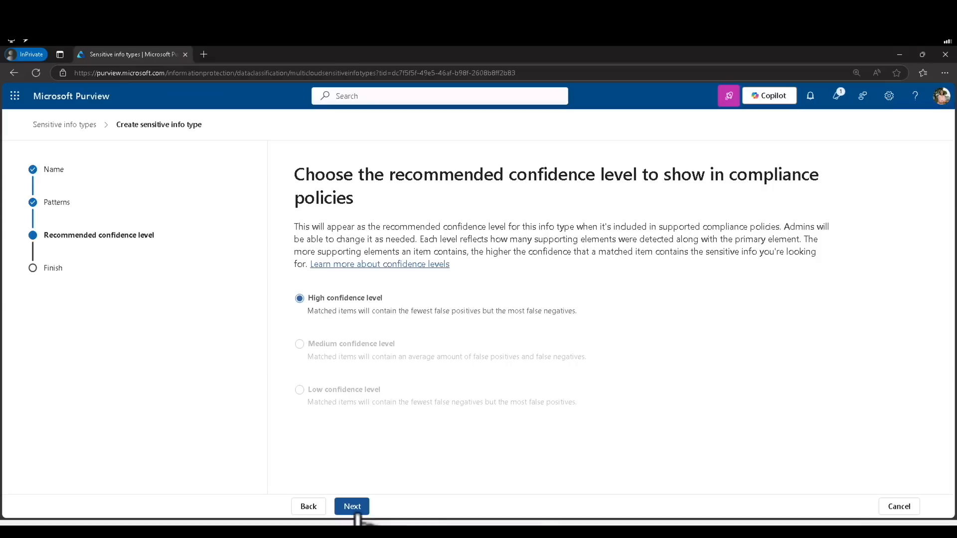
{"action": "left_click", "coordinate": [357, 513]}
{"action": "left_click", "coordinate": [356, 513]}
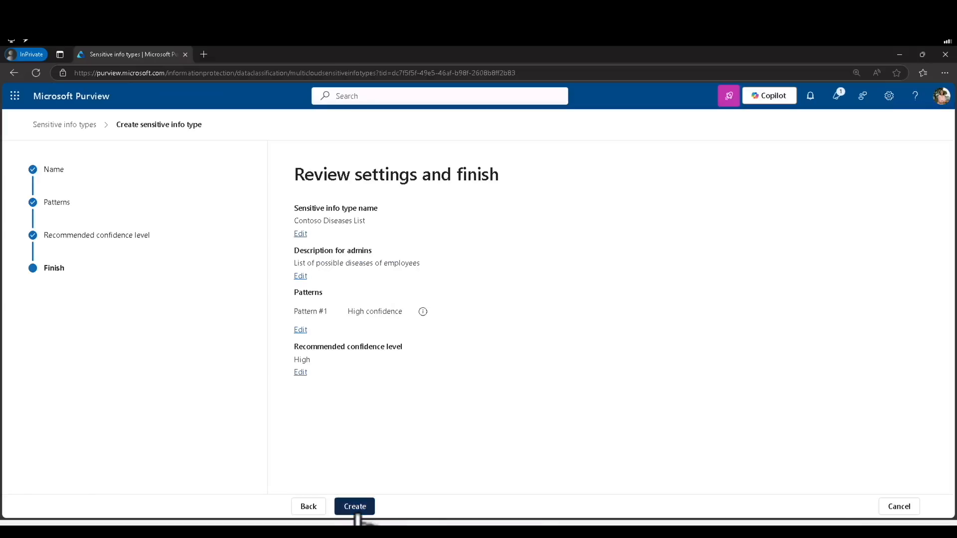
{"action": "left_click", "coordinate": [314, 507]}
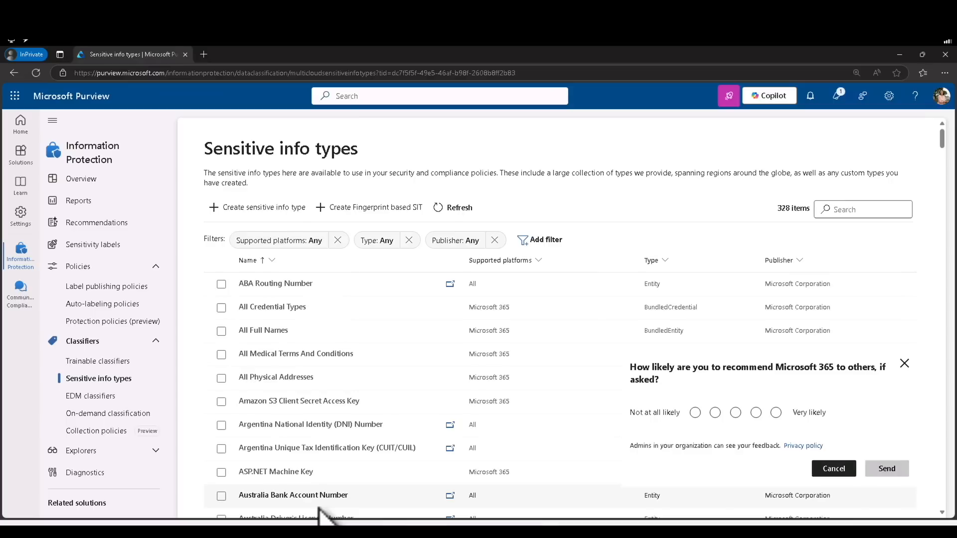
{"action": "scroll", "coordinate": [560, 355], "scroll_direction": "down", "scroll_amount": 1}
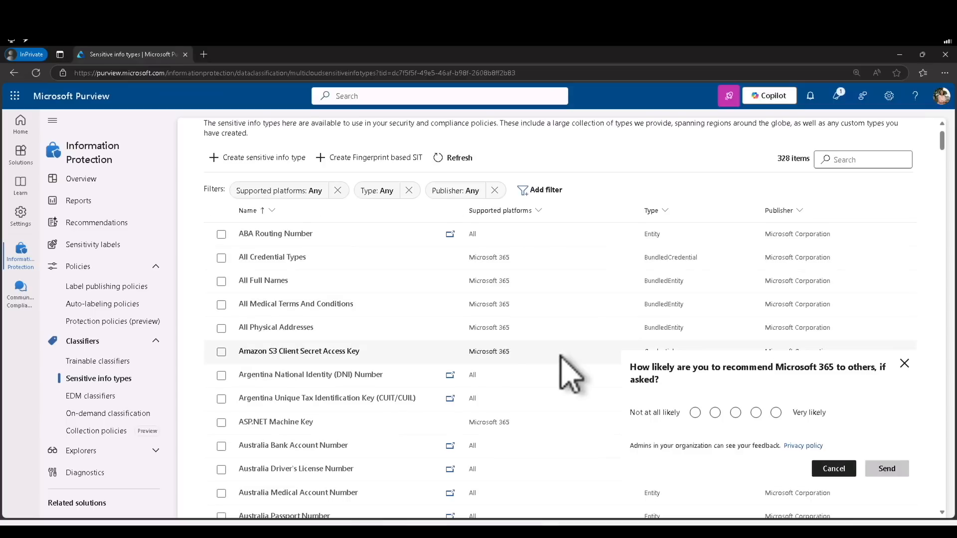
{"action": "scroll", "coordinate": [569, 374], "scroll_direction": "down", "scroll_amount": 1}
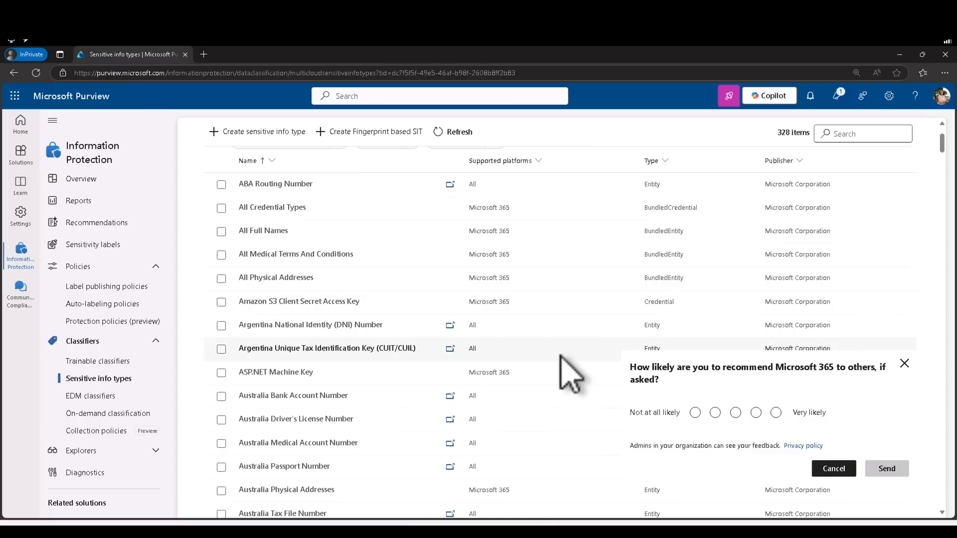
{"action": "scroll", "coordinate": [570, 374], "scroll_direction": "up", "scroll_amount": 2}
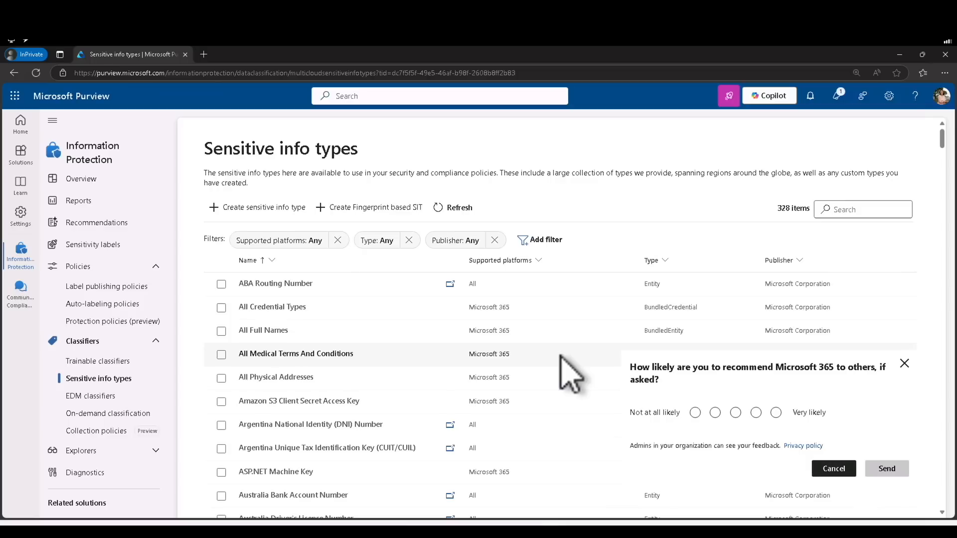
Open Notepad and write a test sentence saying that an employee, given with full name and employee ID, is absent because of the flu/influenza.
{"action": "left_click", "coordinate": [424, 532]}
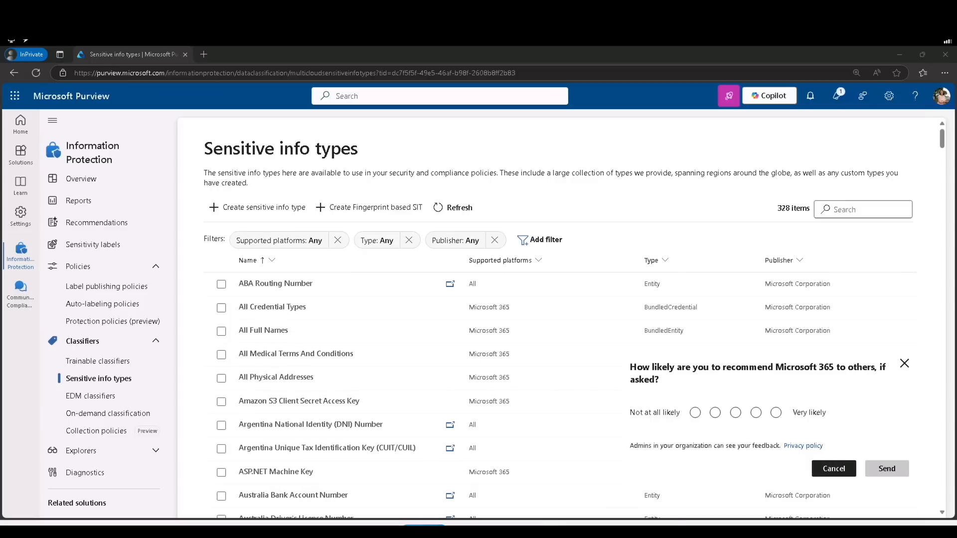
{"action": "type", "text": "no"}
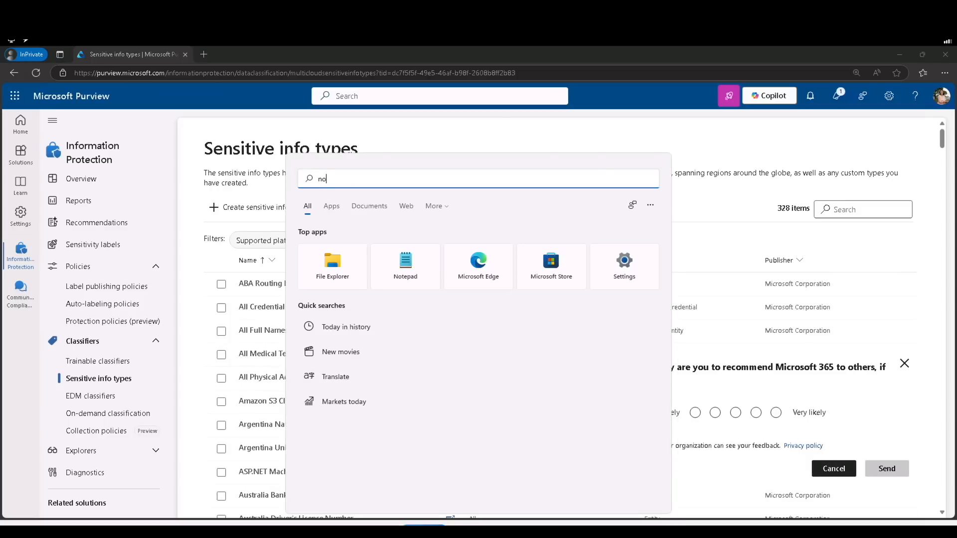
{"action": "type", "text": "tepad"}
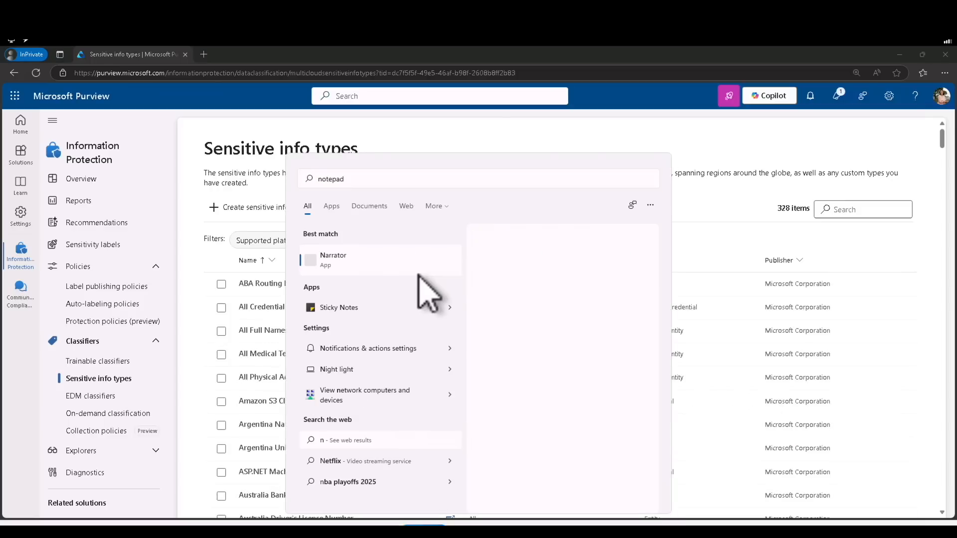
{"action": "left_click", "coordinate": [363, 308]}
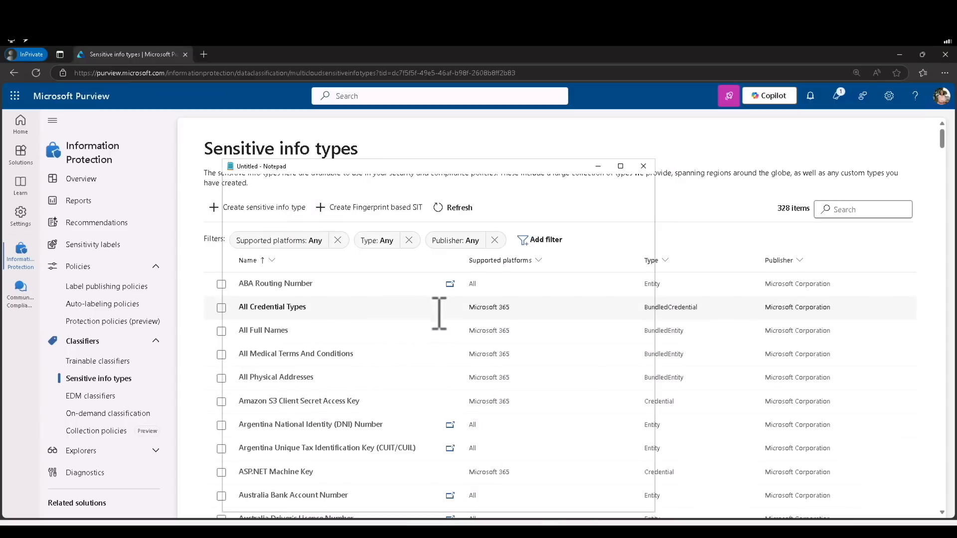
{"action": "type", "text": "Employee Joni Sherman EMP123456 is absen"}
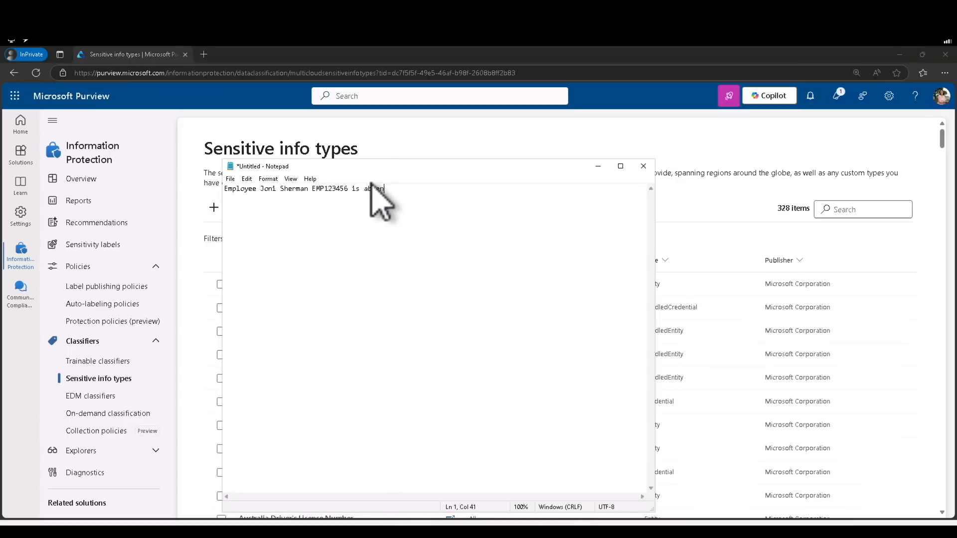
{"action": "type", "text": "t because of the flu/influenza."}
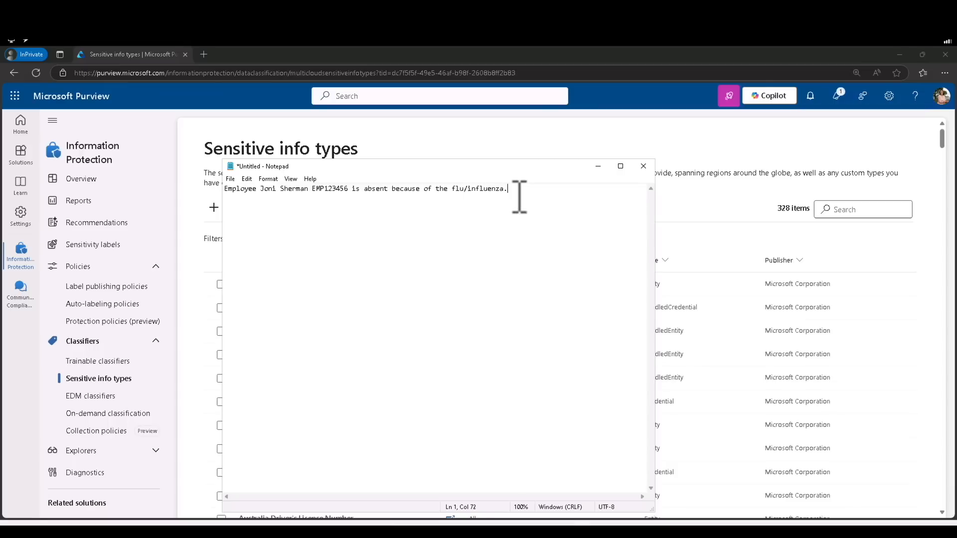
Save the test text as SickTestData in the Downloads folder and return to the Microsoft Purview browser window.
{"action": "left_click", "coordinate": [231, 178]}
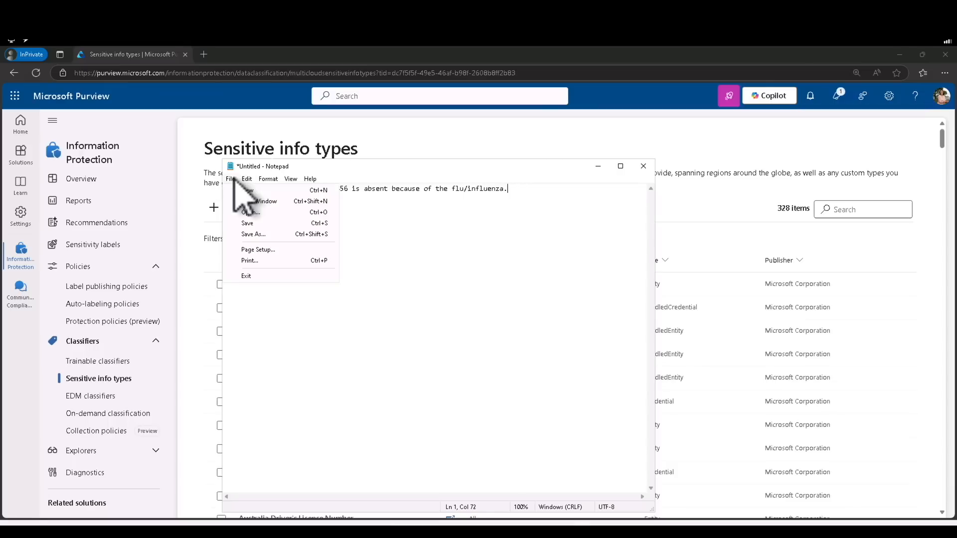
{"action": "left_click", "coordinate": [266, 233]}
{"action": "left_click", "coordinate": [342, 383]}
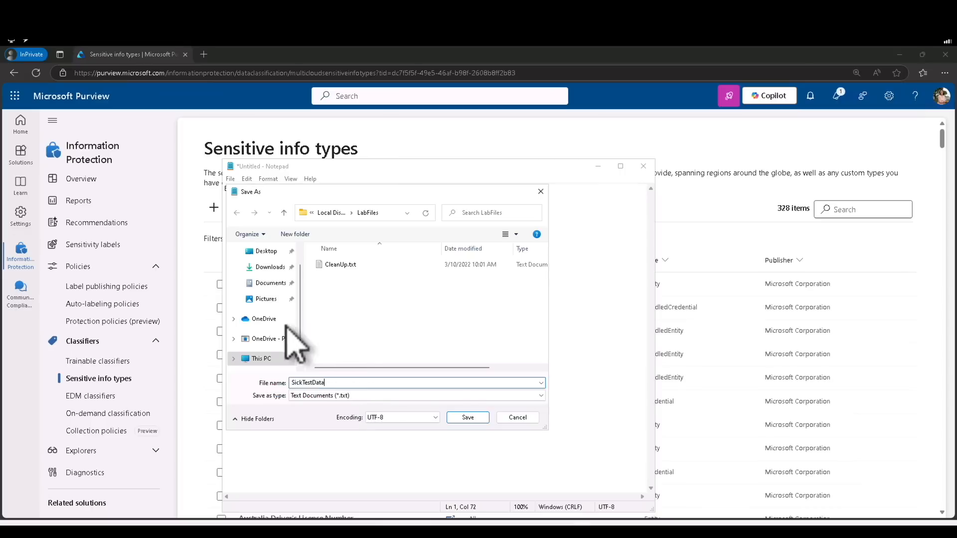
{"action": "left_click", "coordinate": [271, 284]}
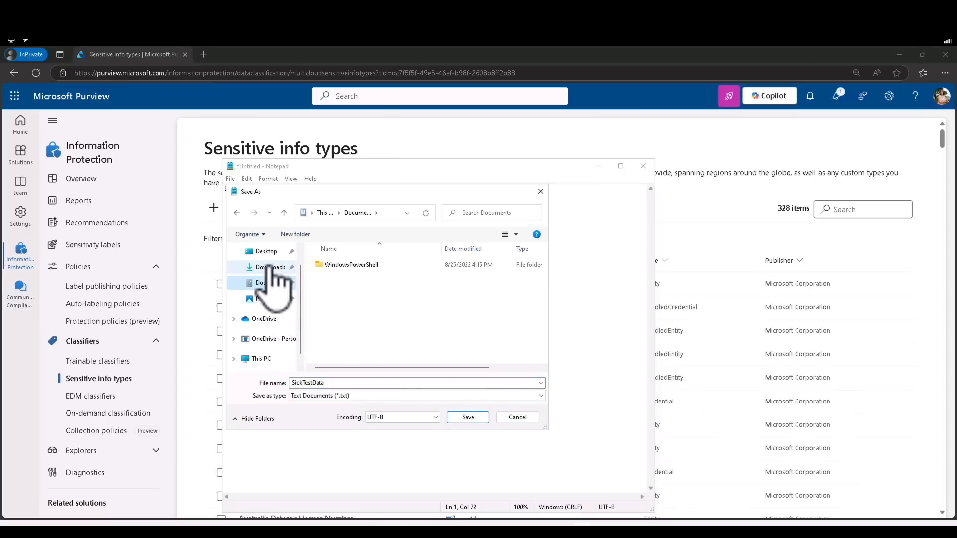
{"action": "left_click", "coordinate": [268, 267]}
{"action": "left_click", "coordinate": [468, 418]}
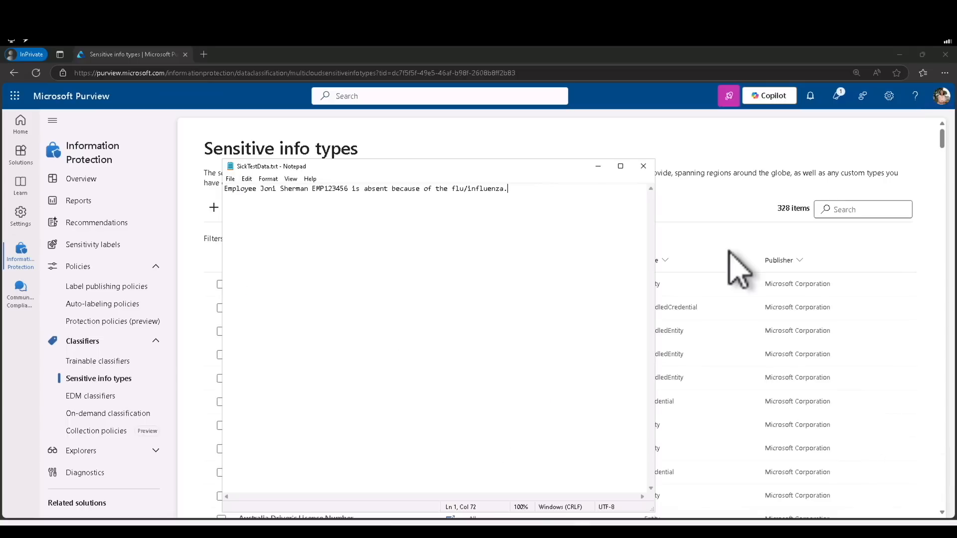
{"action": "left_click", "coordinate": [614, 115]}
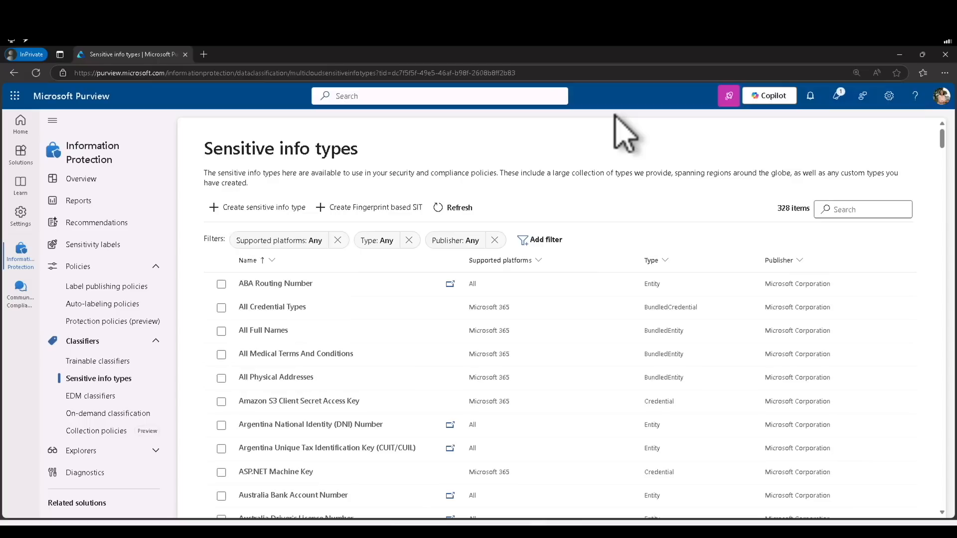
{"action": "left_click", "coordinate": [406, 96]}
{"action": "type", "text": "conto"}
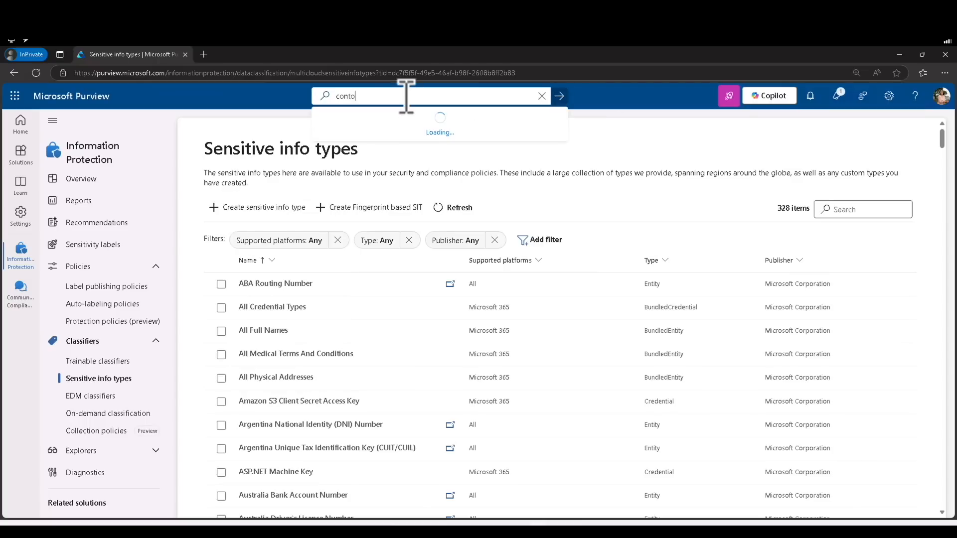
{"action": "key", "text": "Return"}
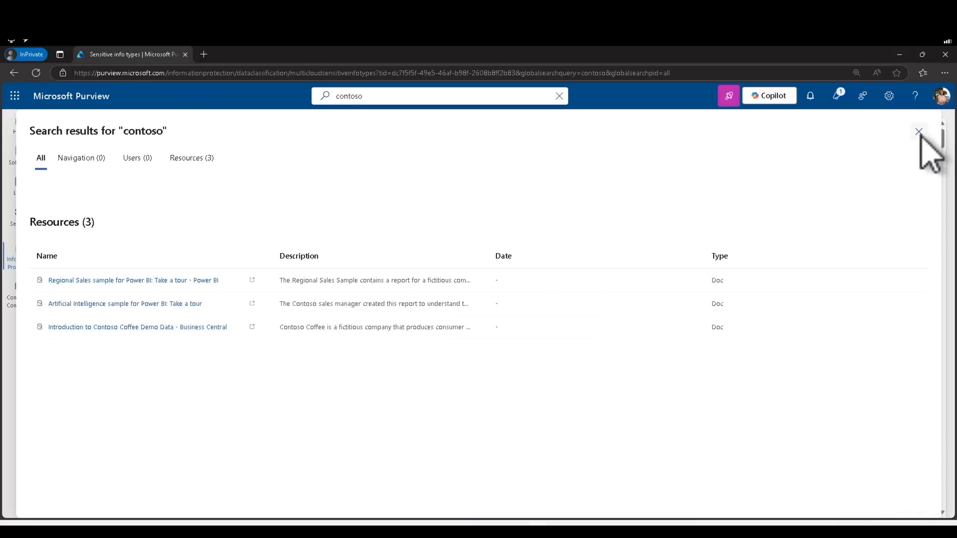
{"action": "left_click", "coordinate": [918, 132]}
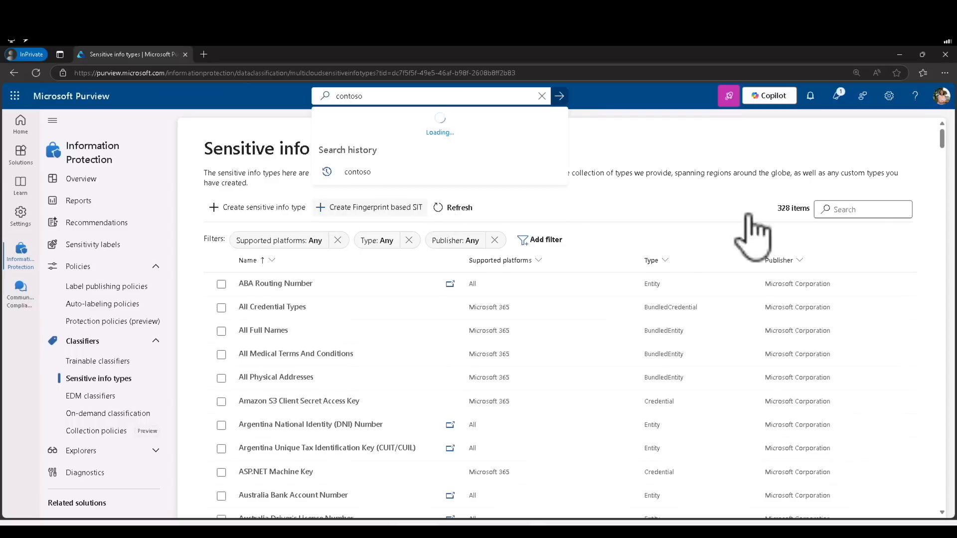
Search the sensitive info types list for contoso and open Contoso Employee IDs.
{"action": "left_click", "coordinate": [881, 208]}
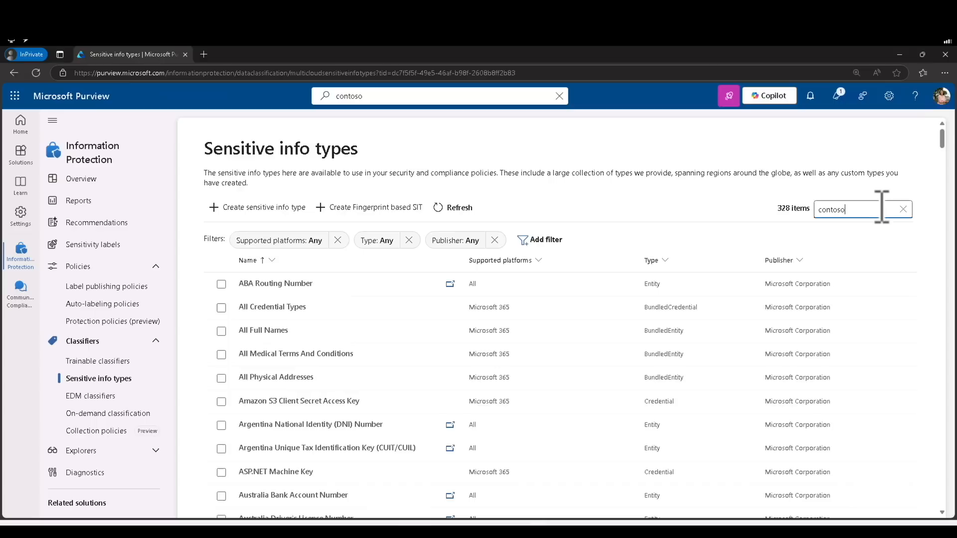
{"action": "key", "text": "Return"}
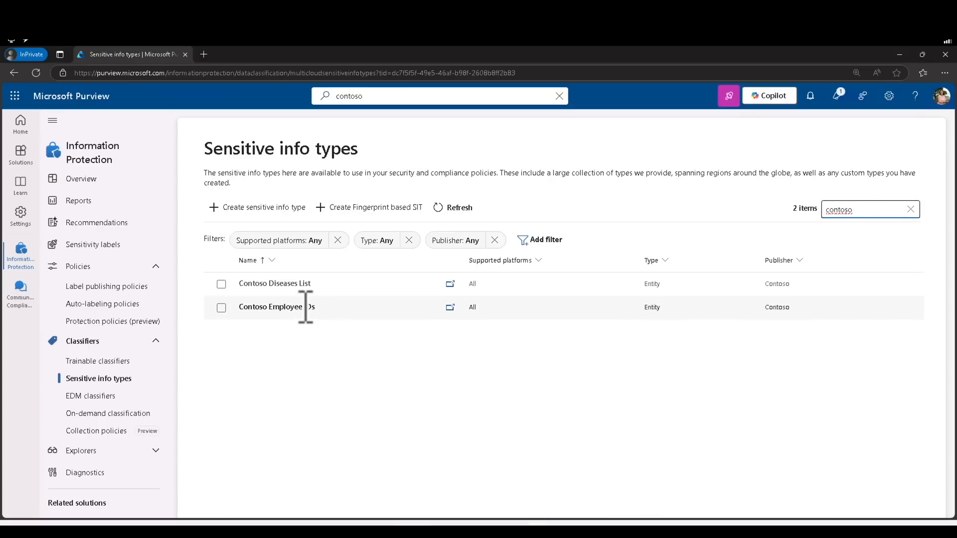
{"action": "left_click", "coordinate": [264, 306]}
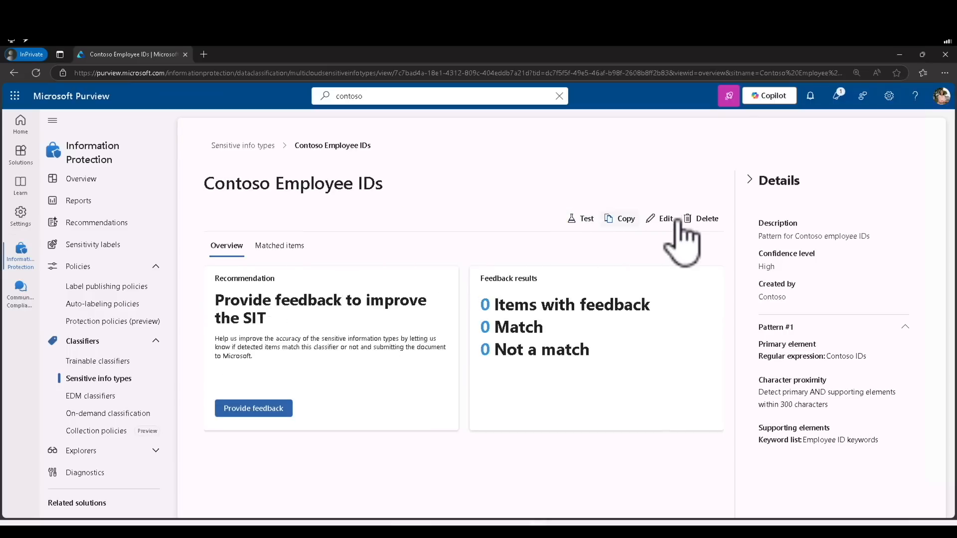
Test the Contoso Employee IDs info type with SickTestData.txt from the Downloads folder, and finish the test after viewing its match results.
{"action": "left_click", "coordinate": [582, 220]}
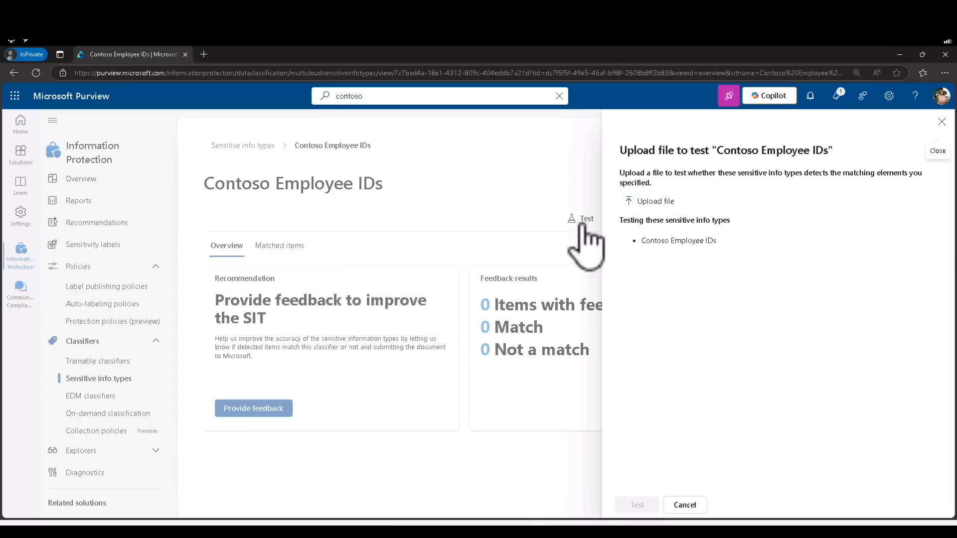
{"action": "left_click", "coordinate": [654, 203]}
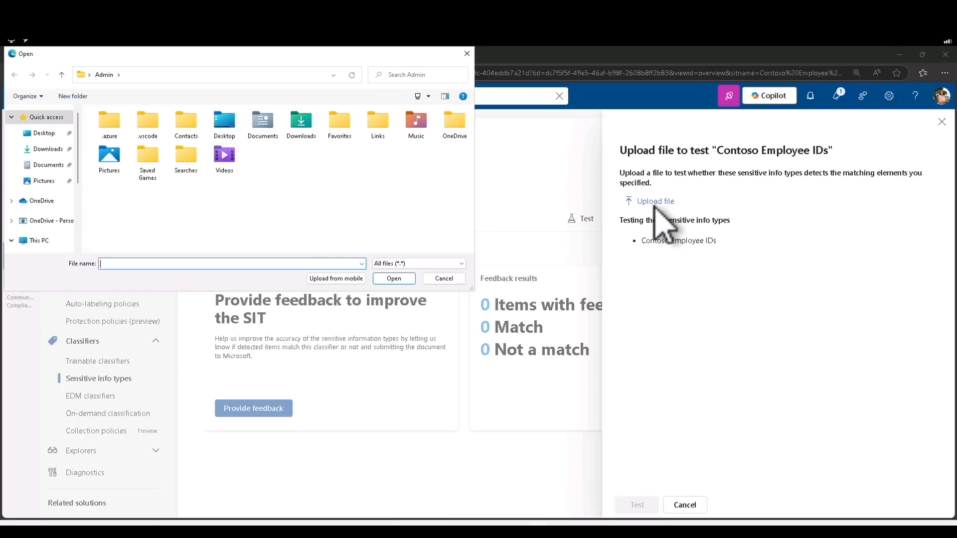
{"action": "left_click", "coordinate": [48, 149]}
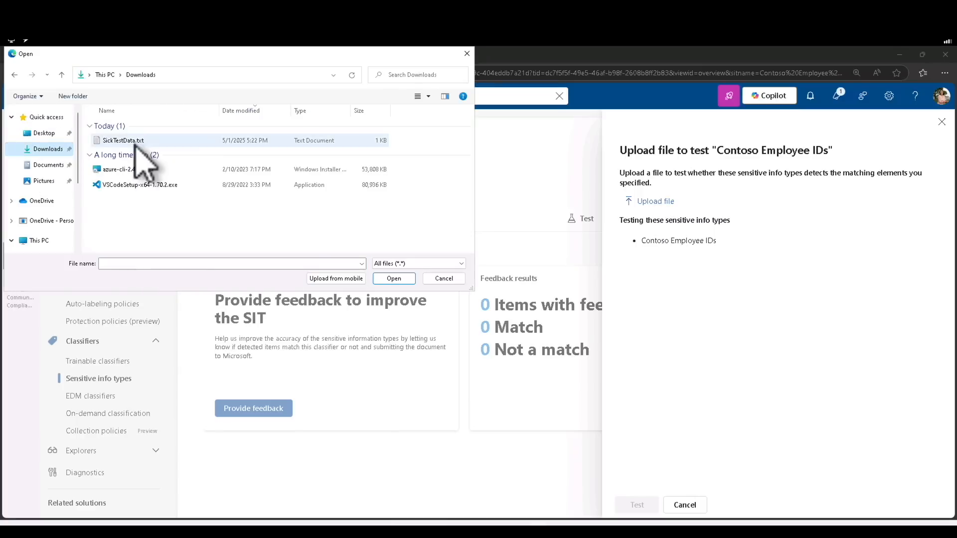
{"action": "double_click", "coordinate": [131, 142]}
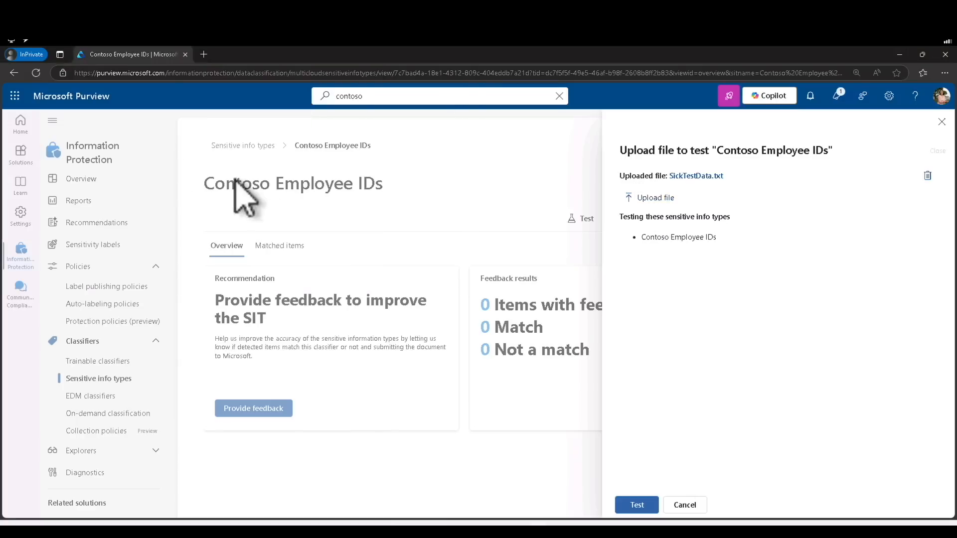
{"action": "left_click", "coordinate": [639, 506]}
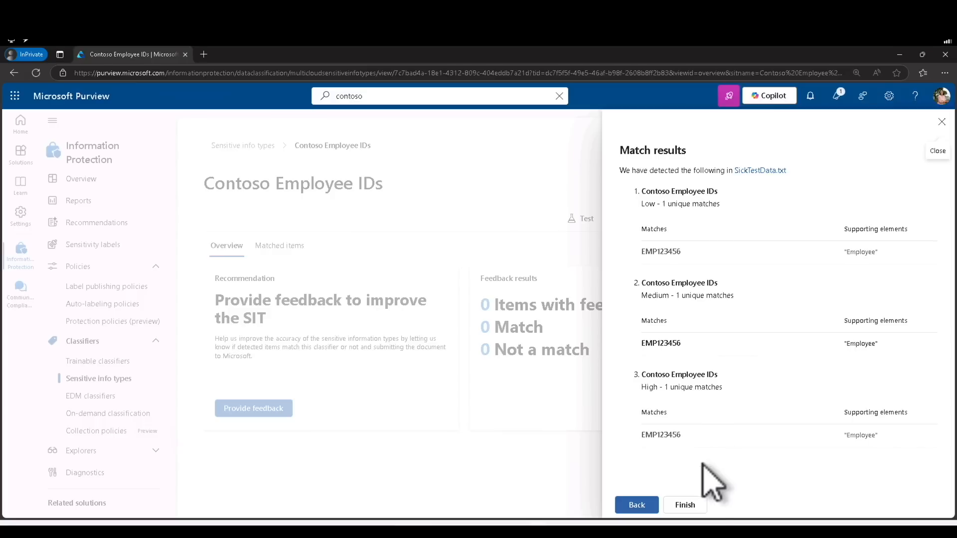
{"action": "left_click", "coordinate": [685, 505]}
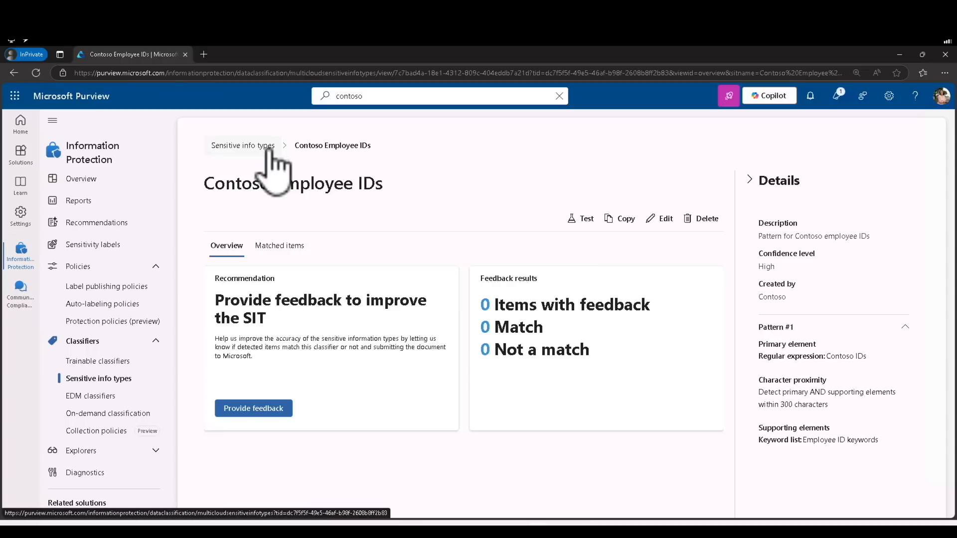
Return to the sensitive info types list, search it for contoso, and open Contoso Diseases List in a new browser tab.
{"action": "left_click", "coordinate": [370, 95]}
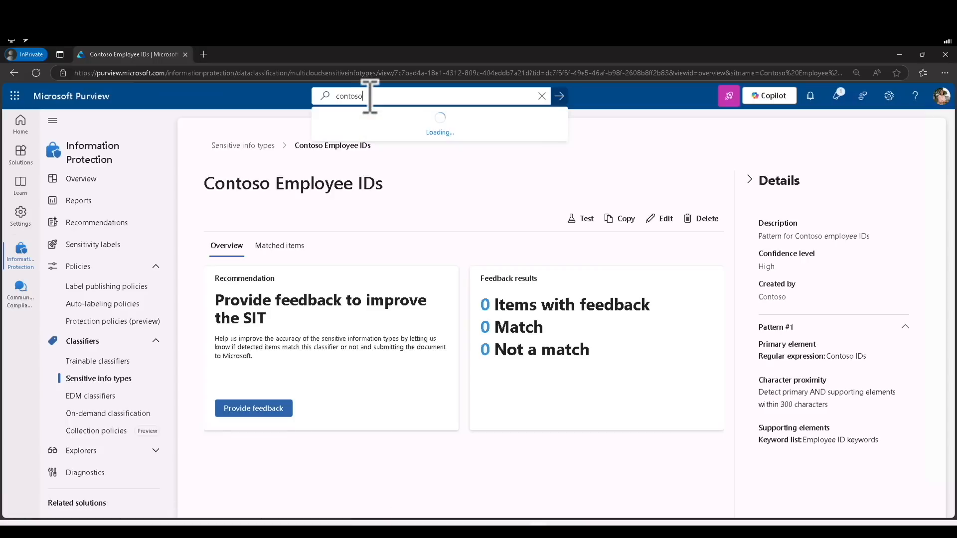
{"action": "left_click", "coordinate": [19, 74]}
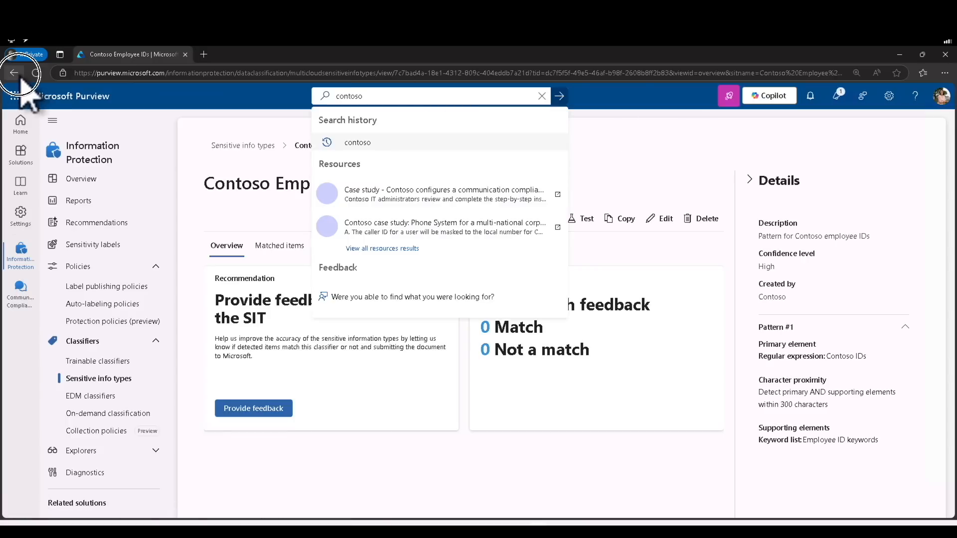
{"action": "left_click", "coordinate": [106, 379]}
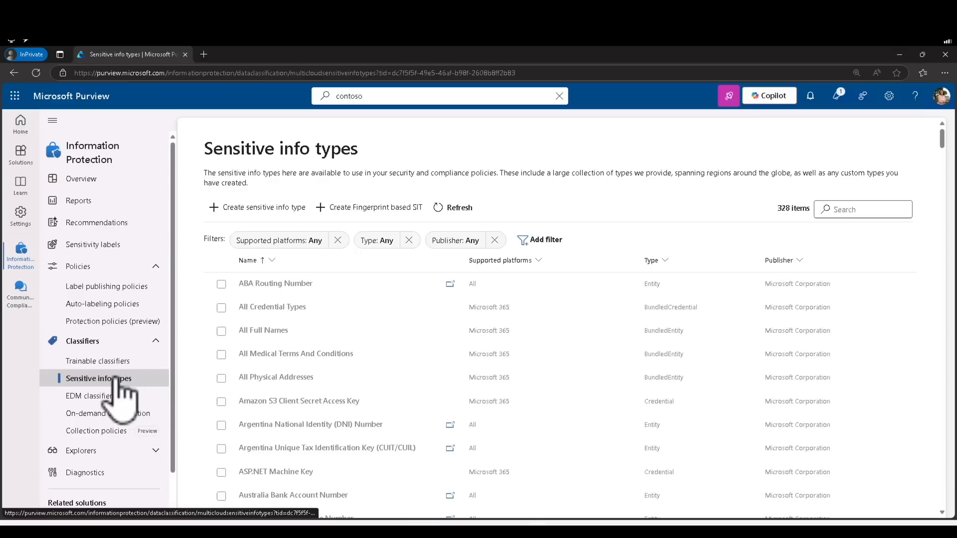
{"action": "left_click", "coordinate": [859, 209]}
{"action": "type", "text": "contoso"}
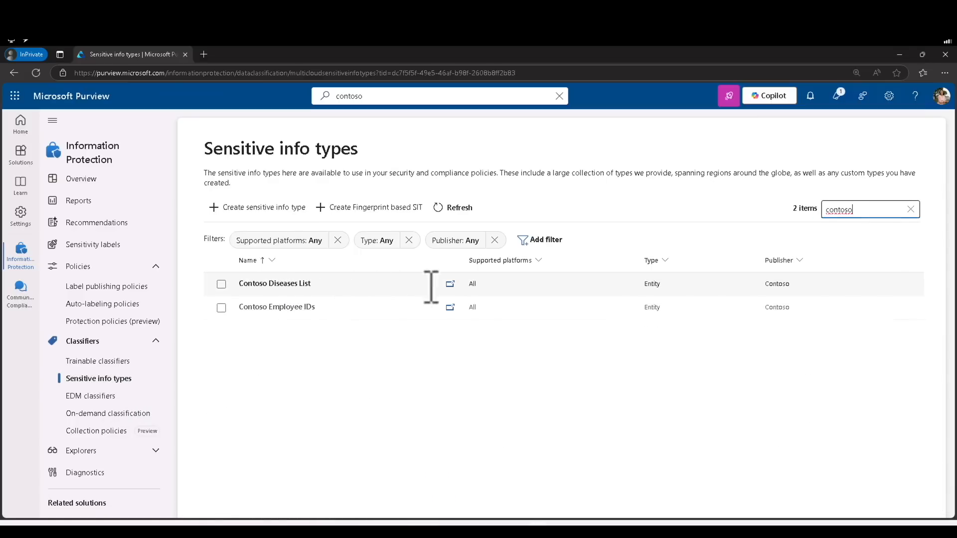
{"action": "left_click", "coordinate": [520, 288]}
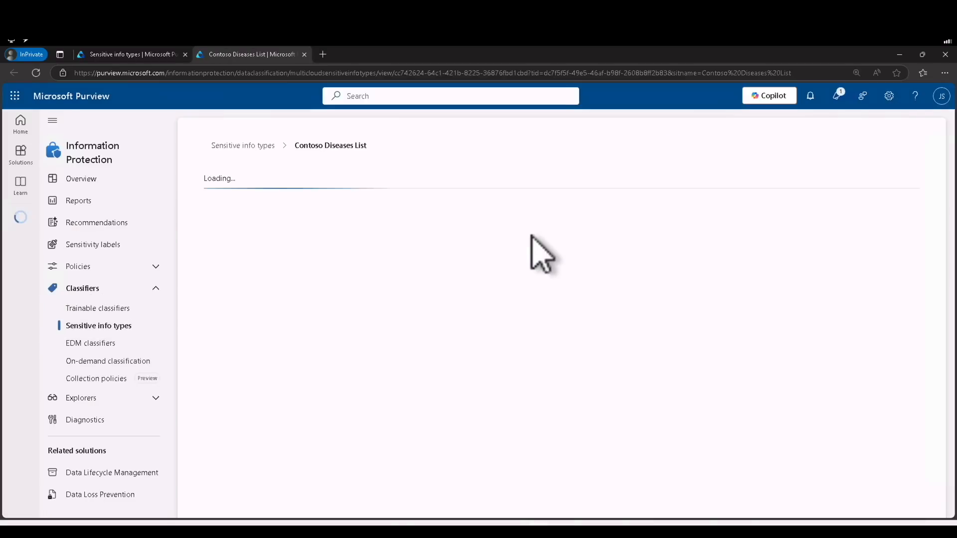
Test the Contoso Diseases List info type with SickTestData.txt, review all match results, and finish the test.
{"action": "left_click", "coordinate": [582, 219]}
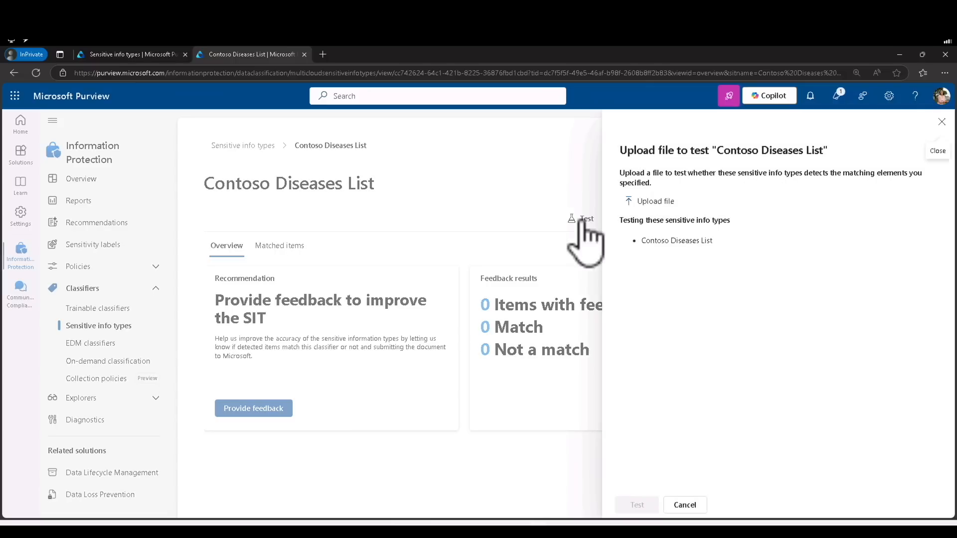
{"action": "left_click", "coordinate": [664, 203]}
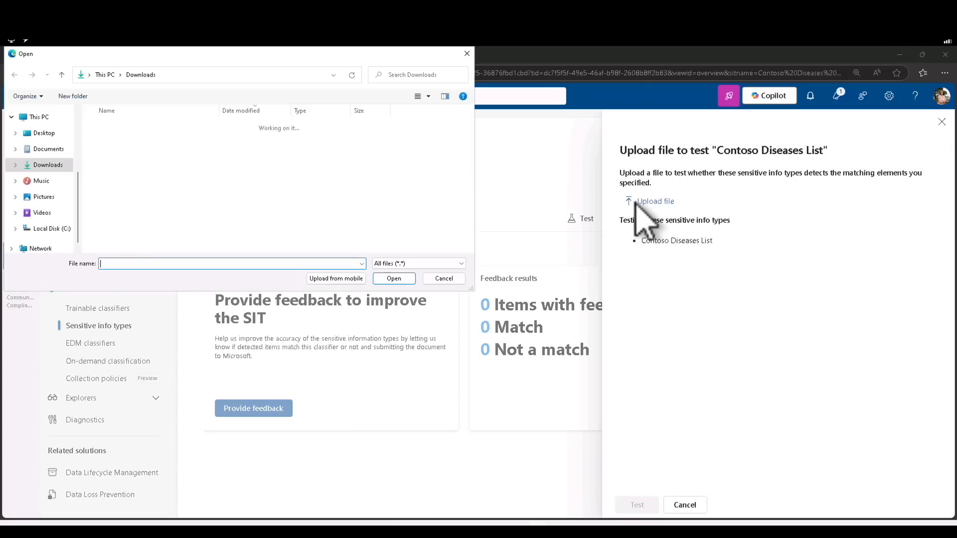
{"action": "double_click", "coordinate": [137, 145]}
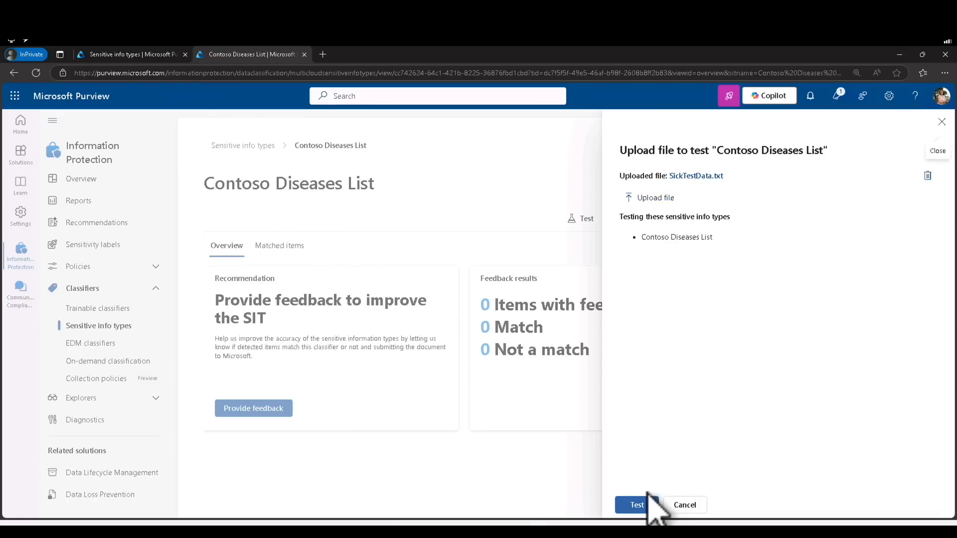
{"action": "left_click", "coordinate": [643, 508]}
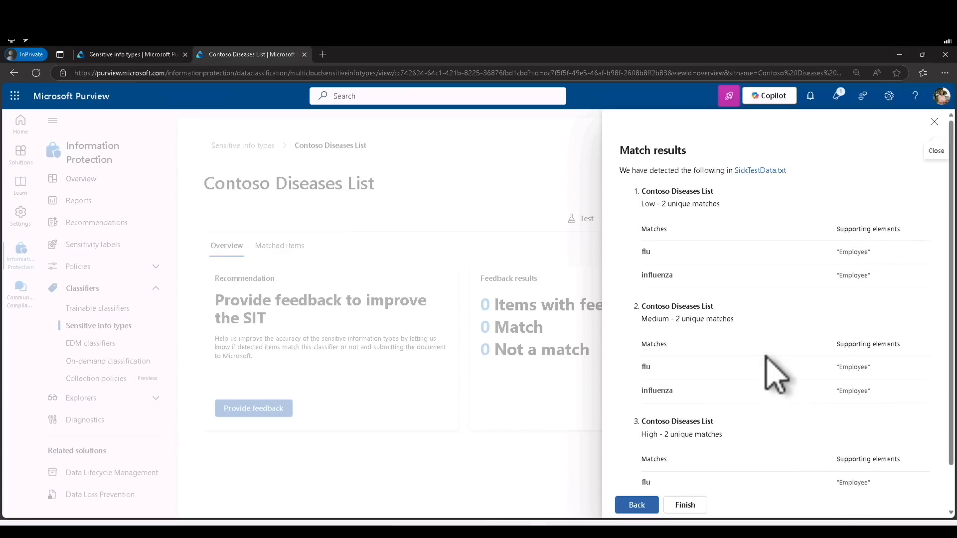
{"action": "scroll", "coordinate": [767, 364], "scroll_direction": "down", "scroll_amount": 1}
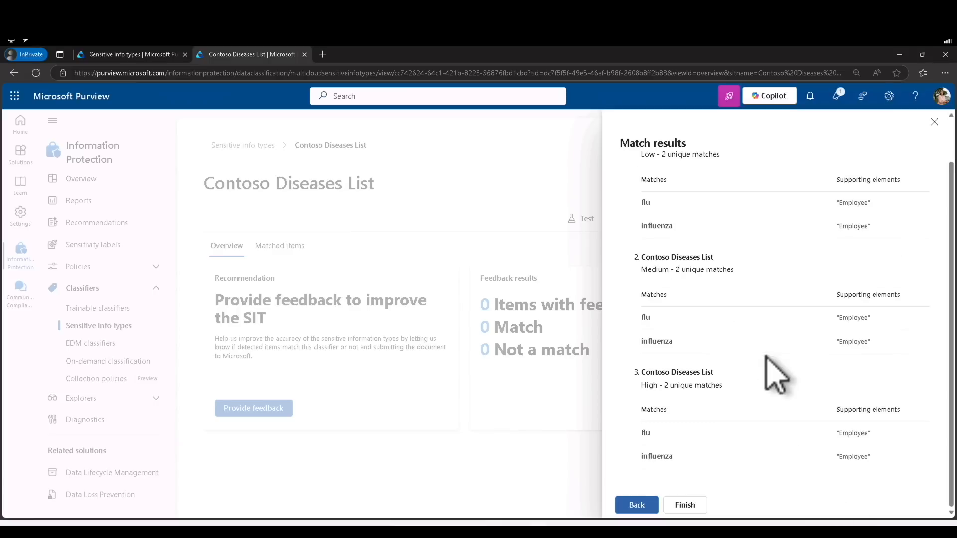
{"action": "left_click", "coordinate": [682, 504]}
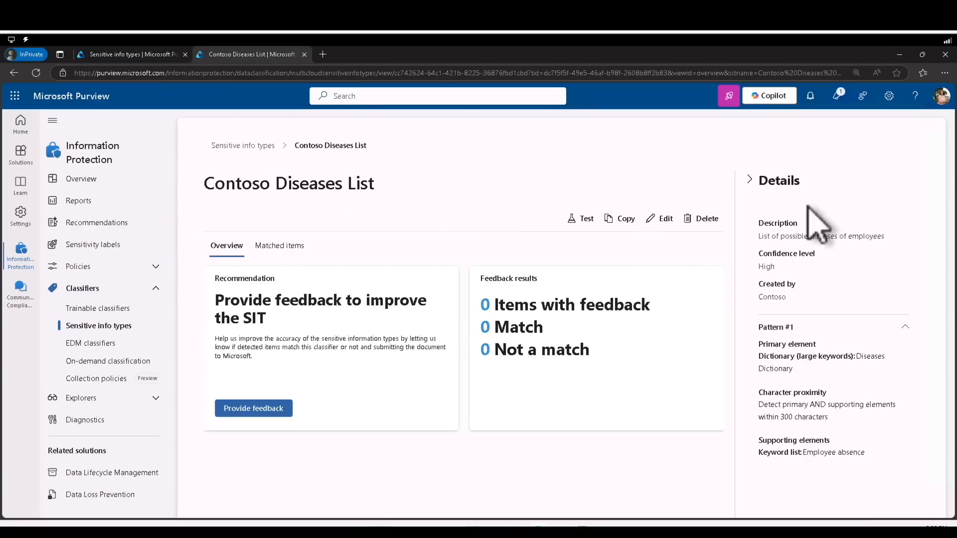
Start a new label from the Sensitivity labels page, with Internal as both its name and display name.
{"action": "left_click", "coordinate": [938, 102]}
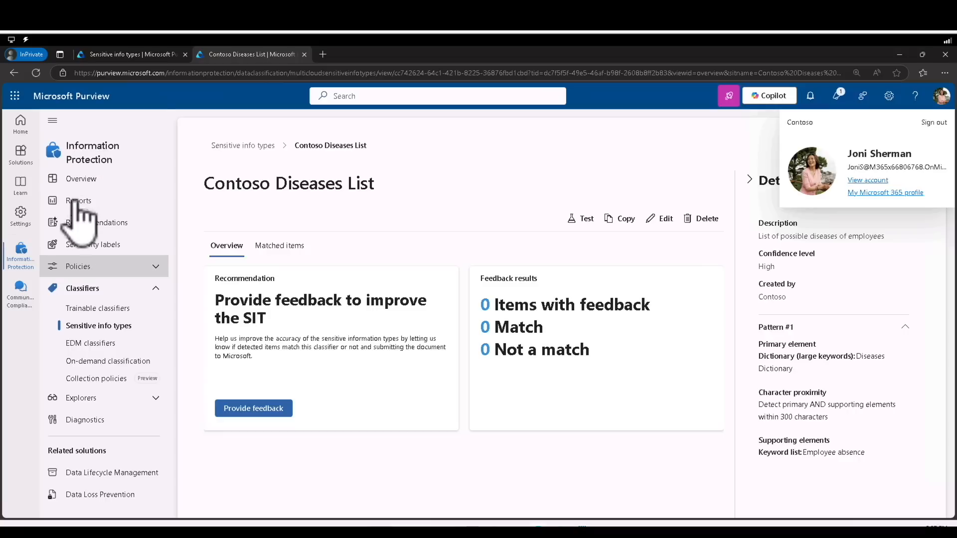
{"action": "left_click", "coordinate": [104, 245]}
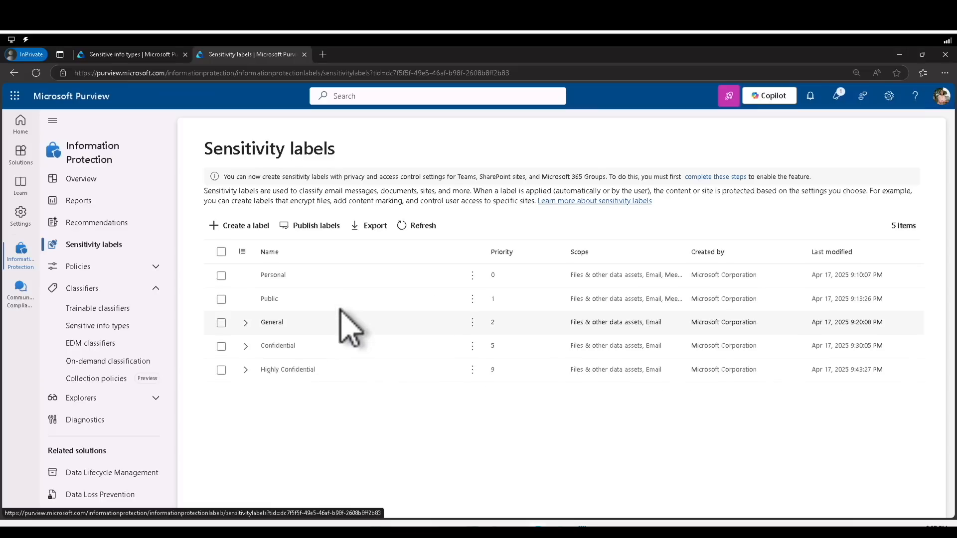
{"action": "left_click", "coordinate": [251, 225]}
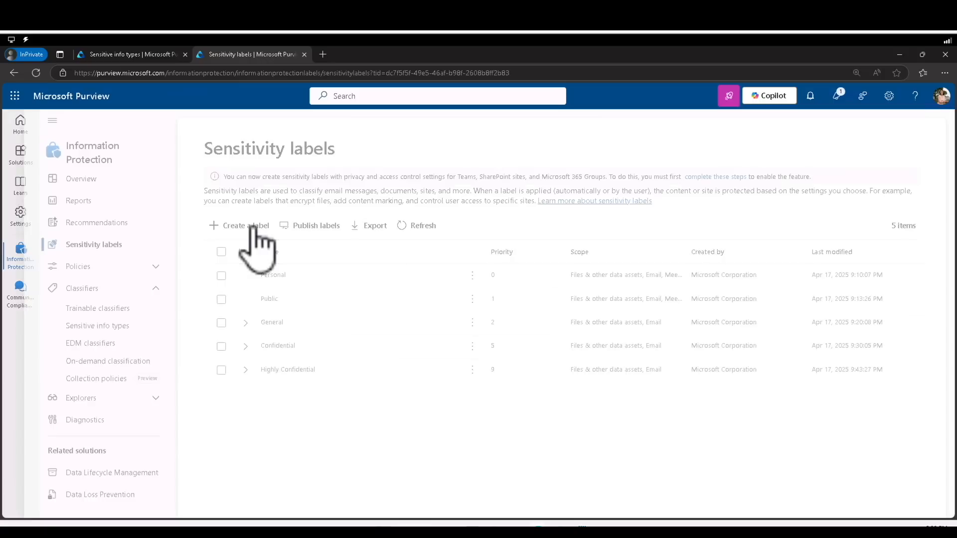
{"action": "type", "text": "Internal"}
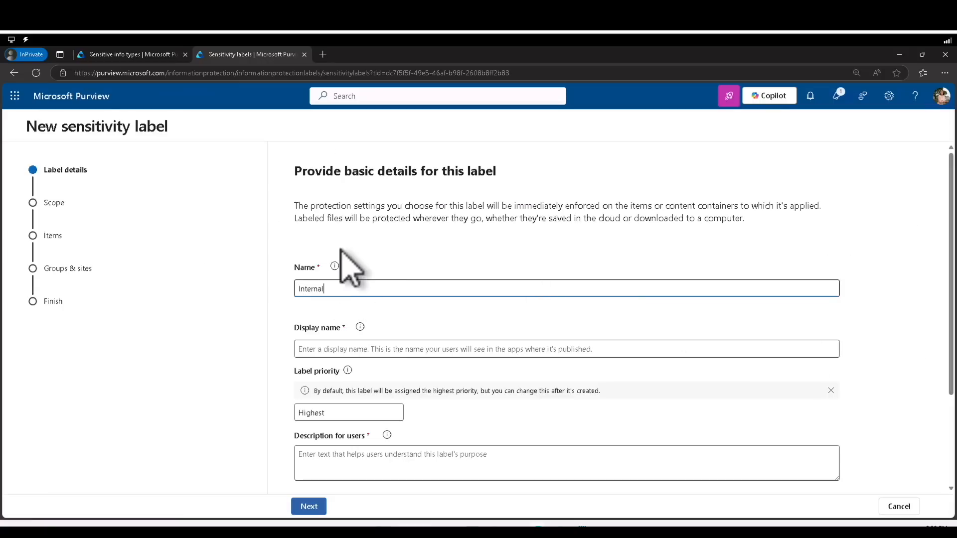
{"action": "left_click", "coordinate": [348, 348]}
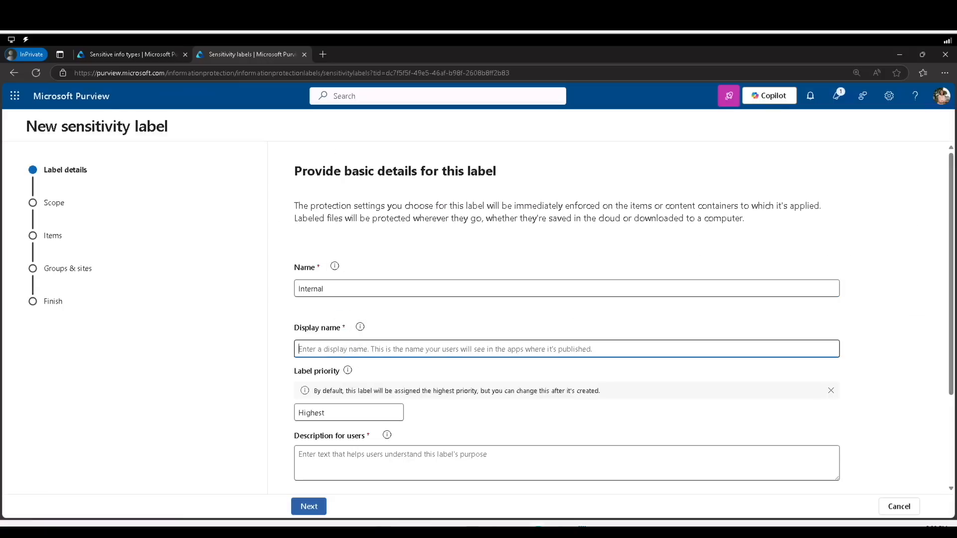
{"action": "type", "text": "Internal"}
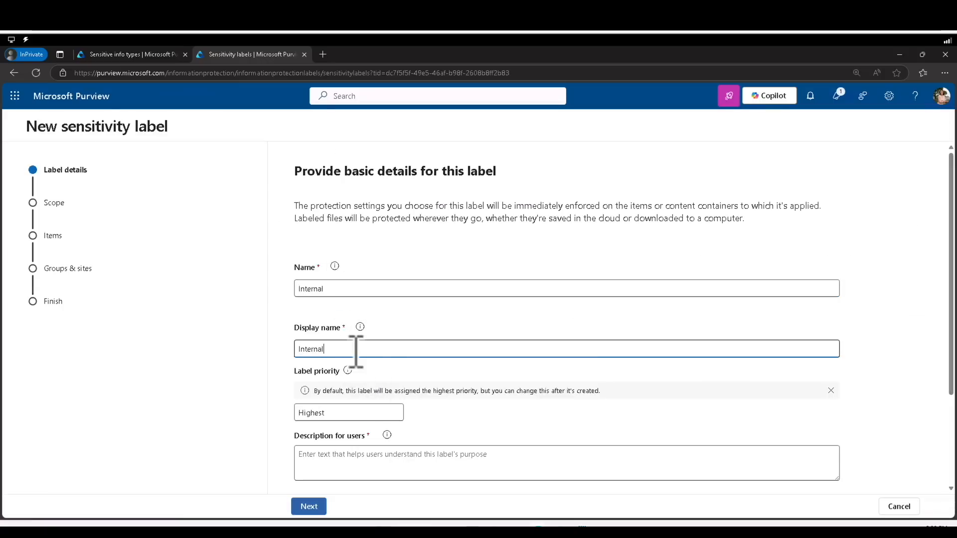
Set the user description "Internal sensitivity label.", the admin description "Internal sensitivity label for Contoso." and the magenta label color, and continue to the scope.
{"action": "left_click_drag", "start_coordinate": [332, 413], "coordinate": [294, 412]}
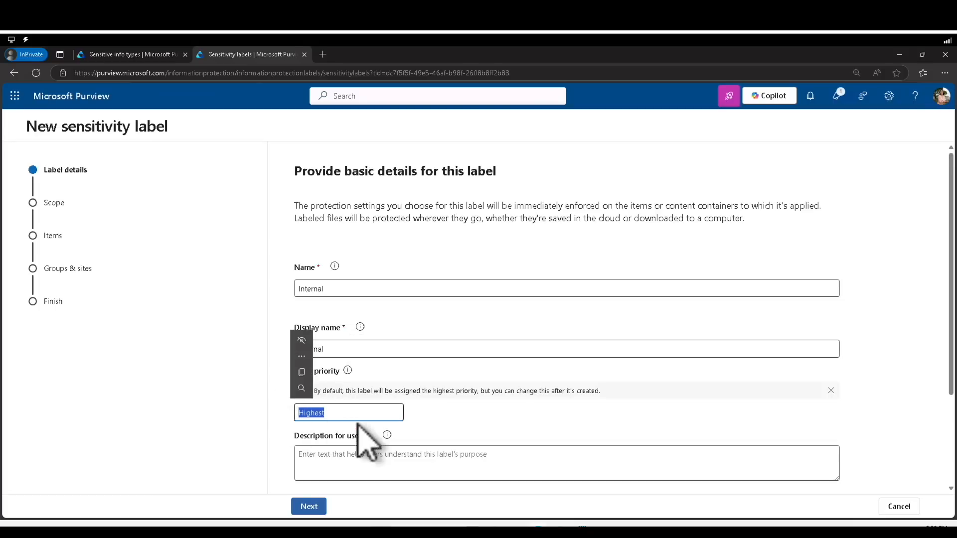
{"action": "scroll", "coordinate": [405, 448], "scroll_direction": "down", "scroll_amount": 3}
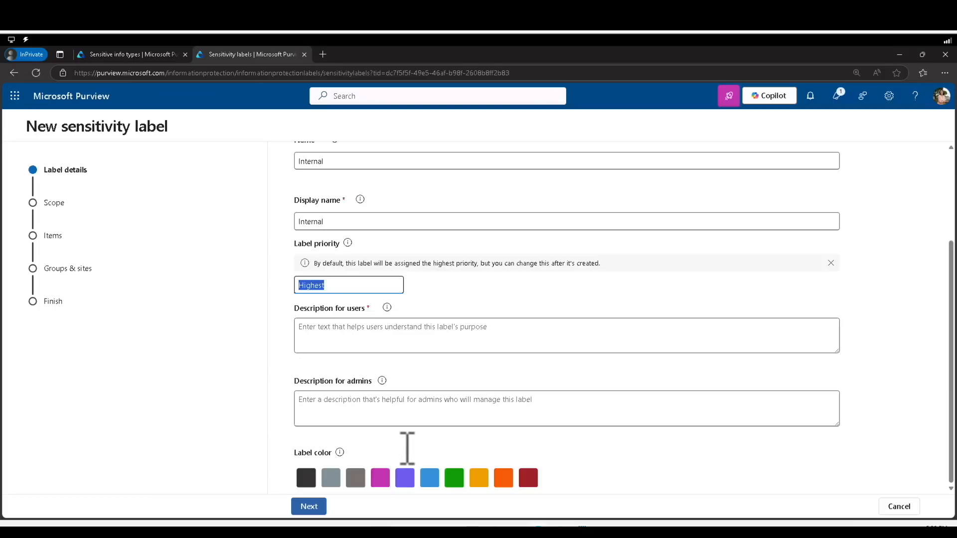
{"action": "left_click", "coordinate": [401, 341]}
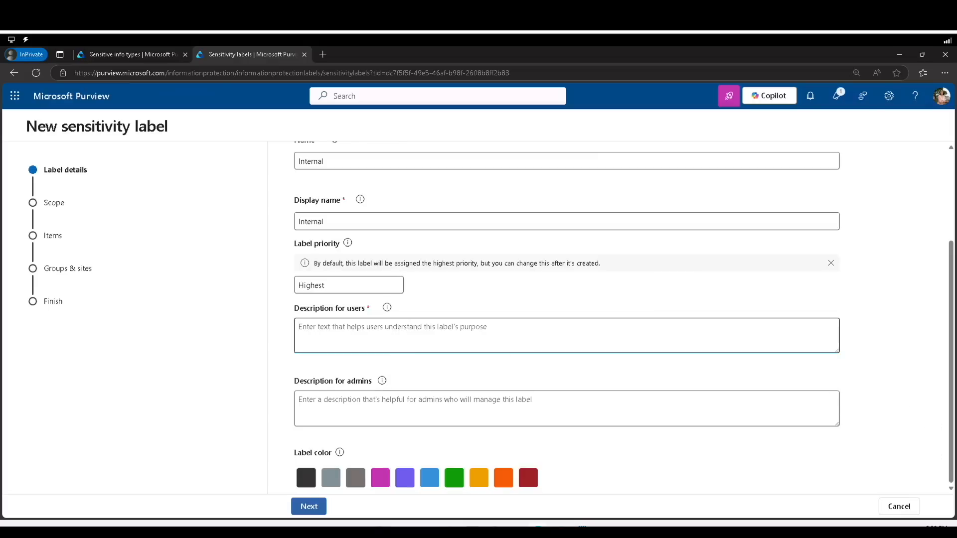
{"action": "type", "text": "Internal sensitivity label."}
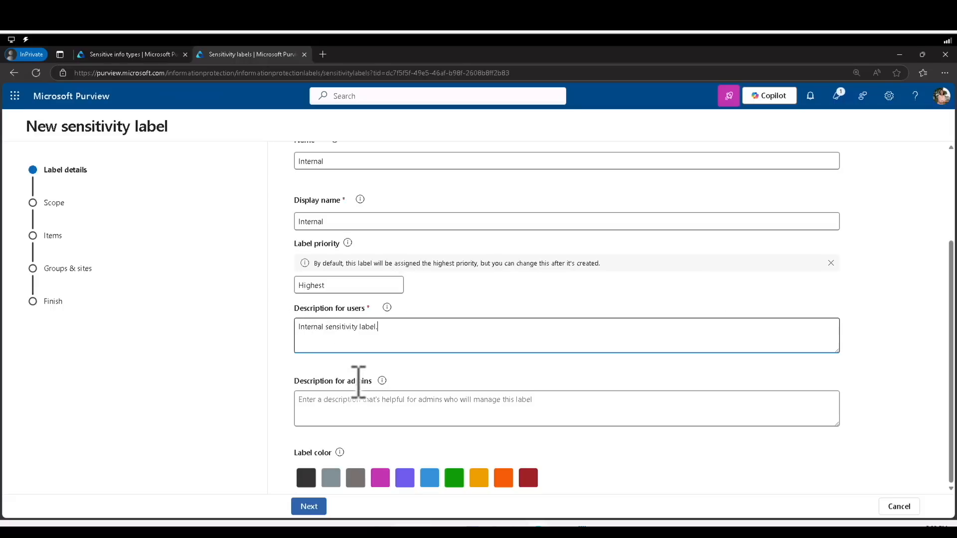
{"action": "left_click", "coordinate": [354, 404]}
{"action": "type", "text": "Internal sensitivity label for Contoso."}
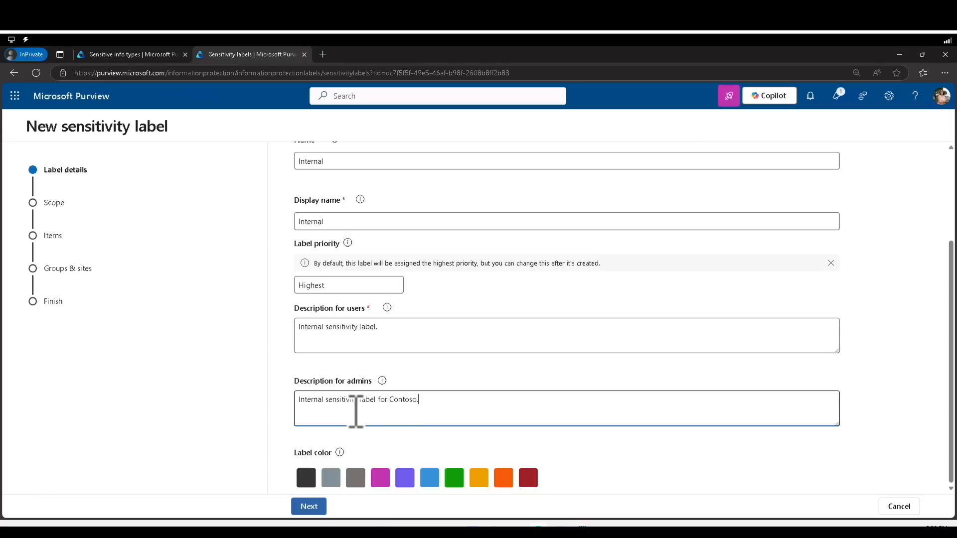
{"action": "key", "text": "BackSpace"}
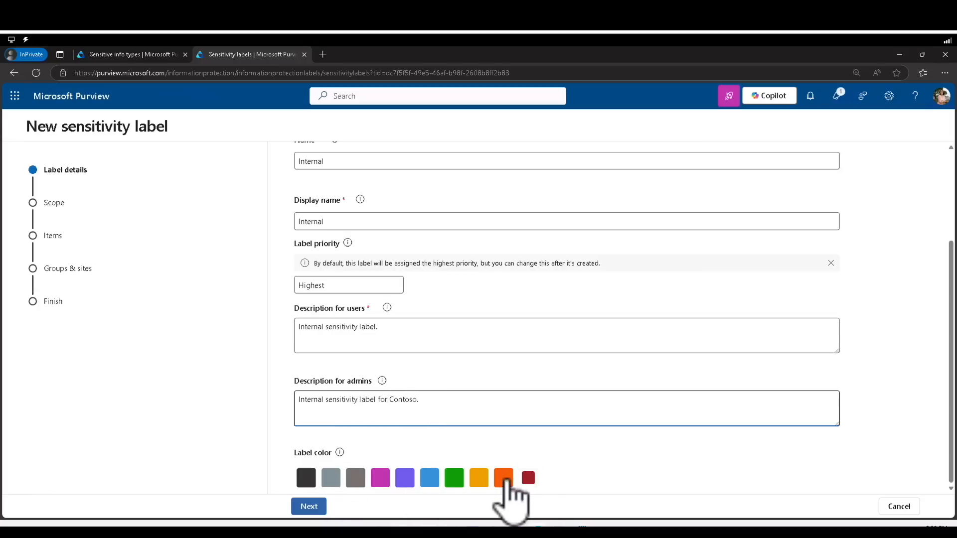
{"action": "left_click", "coordinate": [384, 478]}
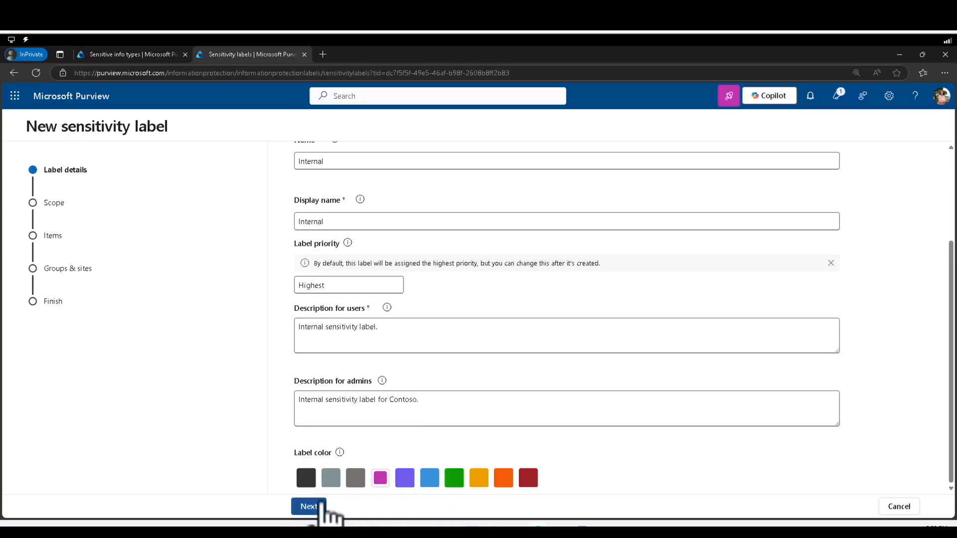
{"action": "left_click", "coordinate": [309, 506]}
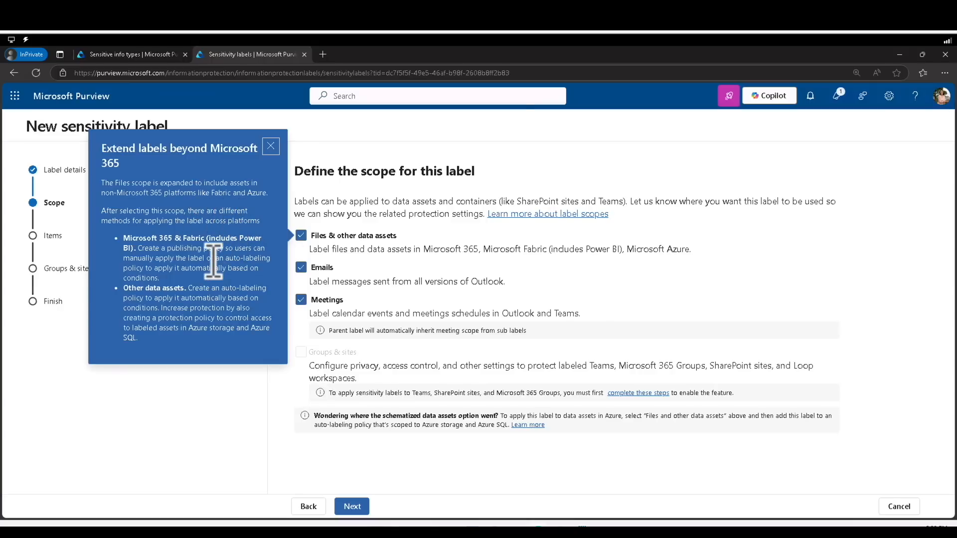
Keep the label's scope as files, emails and meetings, and enable content marking for labeled items.
{"action": "left_click", "coordinate": [271, 146]}
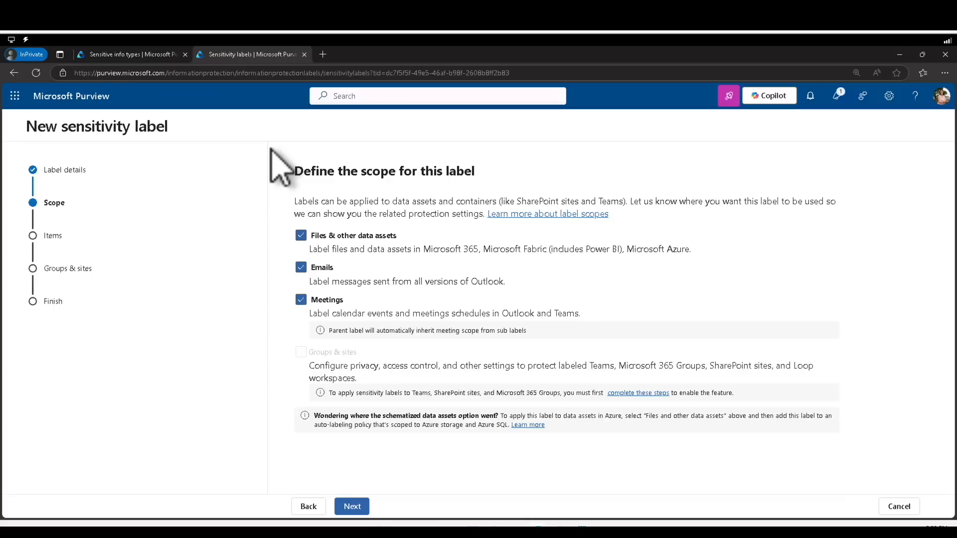
{"action": "left_click", "coordinate": [352, 507]}
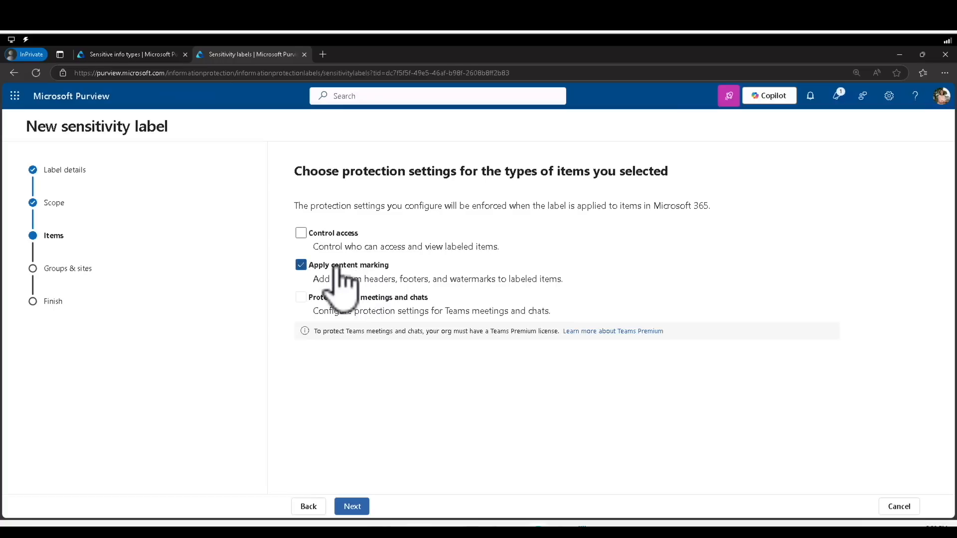
{"action": "left_click", "coordinate": [352, 506]}
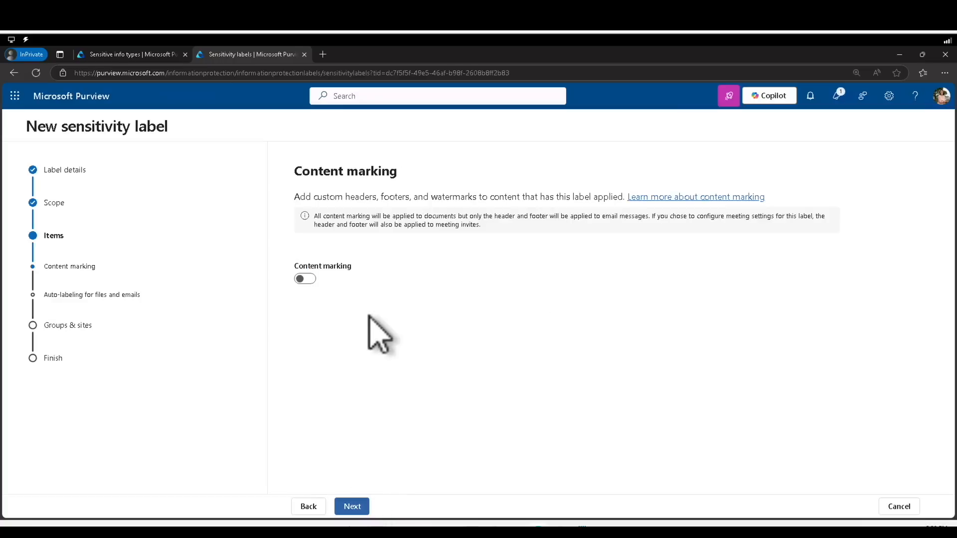
{"action": "left_click", "coordinate": [305, 279]}
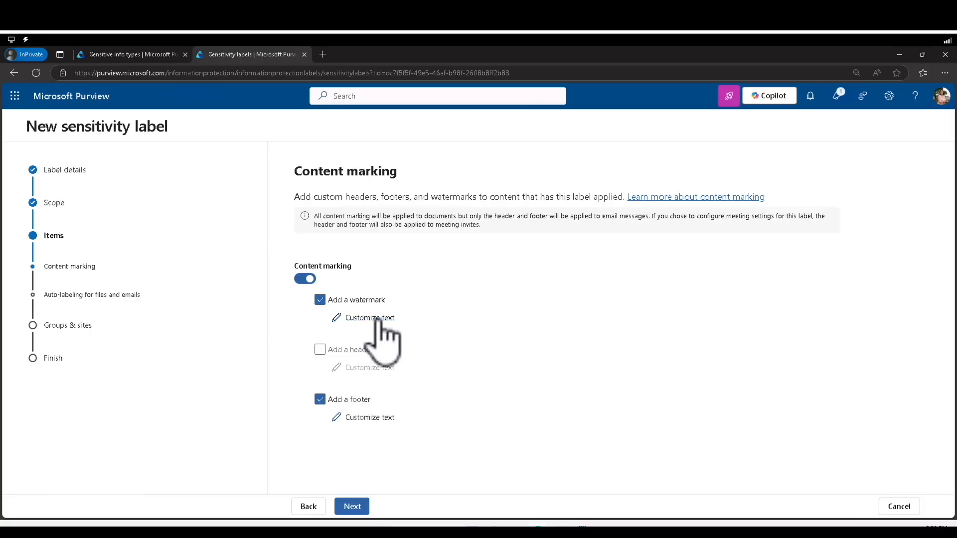
Customize the watermark with the text "Internal HR Data", font size 30, red font color and diagonal layout, and save it.
{"action": "left_click", "coordinate": [369, 318]}
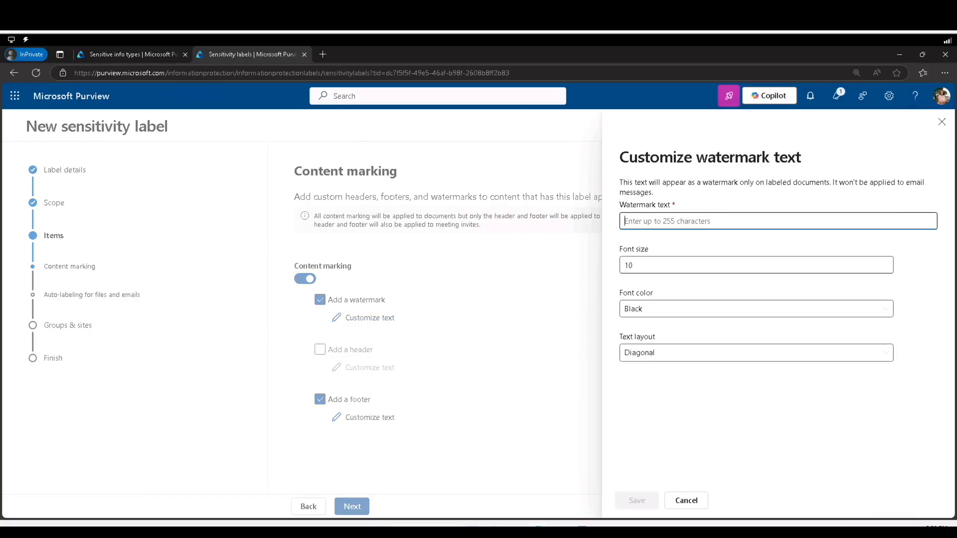
{"action": "type", "text": "Internal HR Data"}
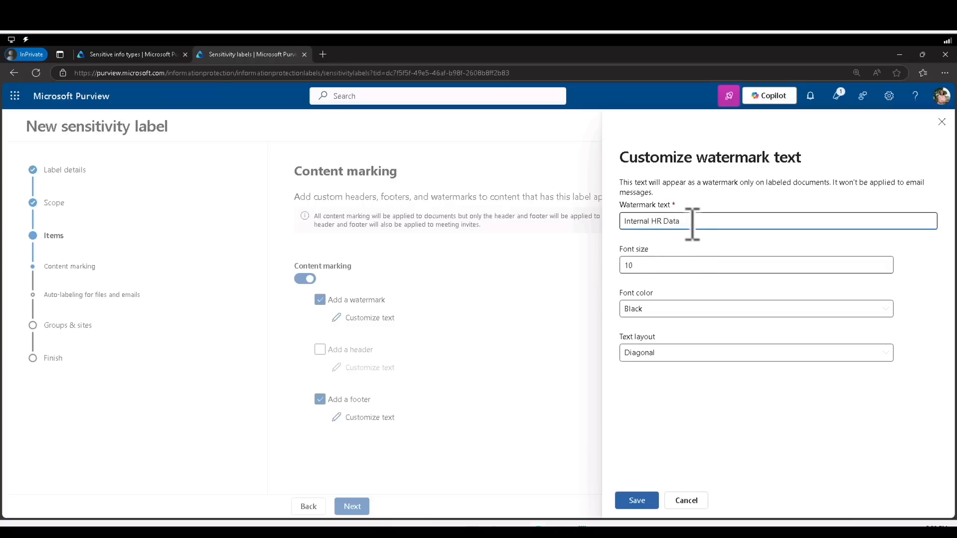
{"action": "double_click", "coordinate": [643, 266]}
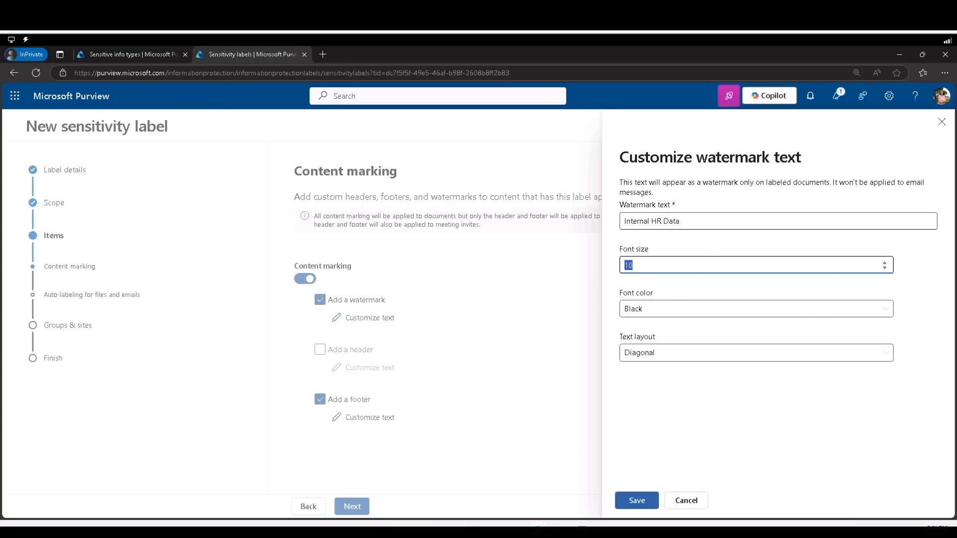
{"action": "type", "text": "30"}
{"action": "left_click", "coordinate": [641, 308]}
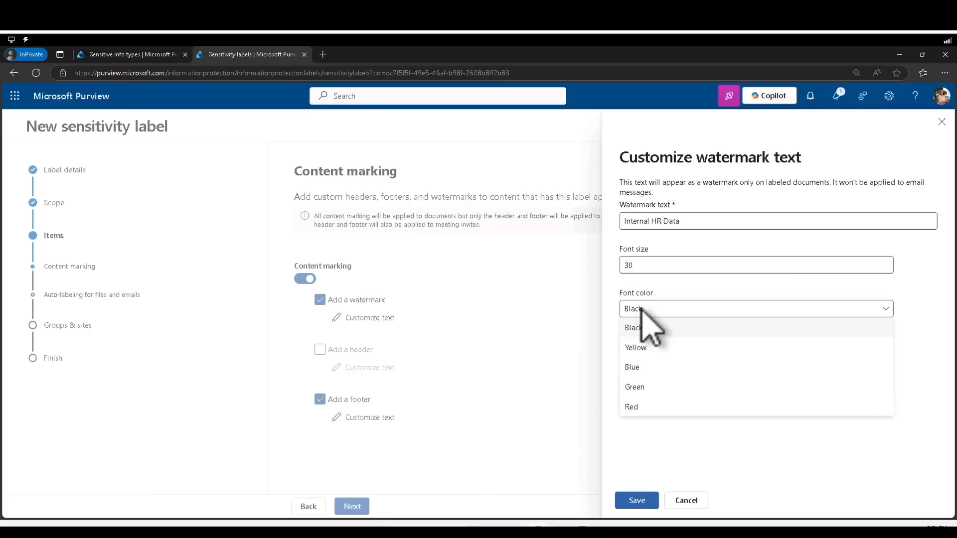
{"action": "left_click", "coordinate": [641, 307]}
{"action": "left_click", "coordinate": [641, 309]}
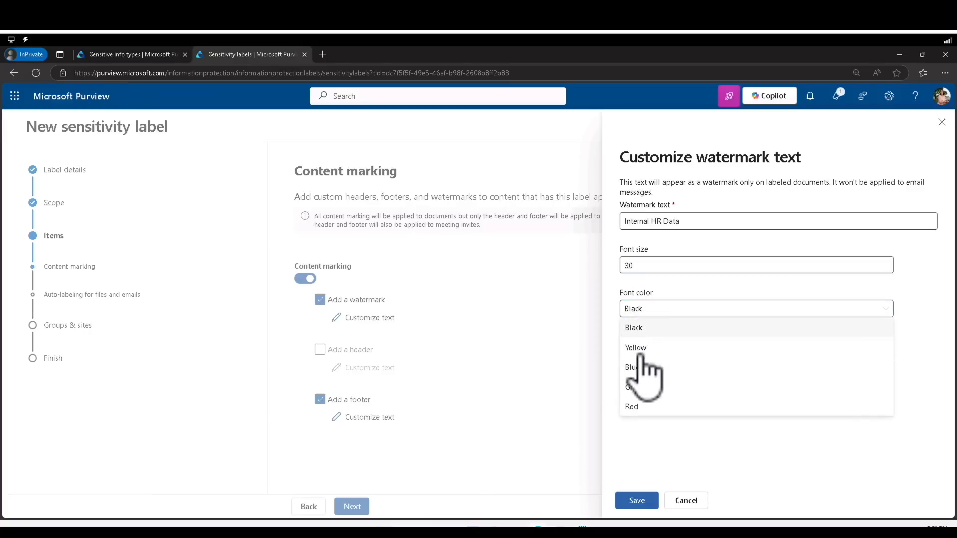
{"action": "left_click", "coordinate": [642, 407]}
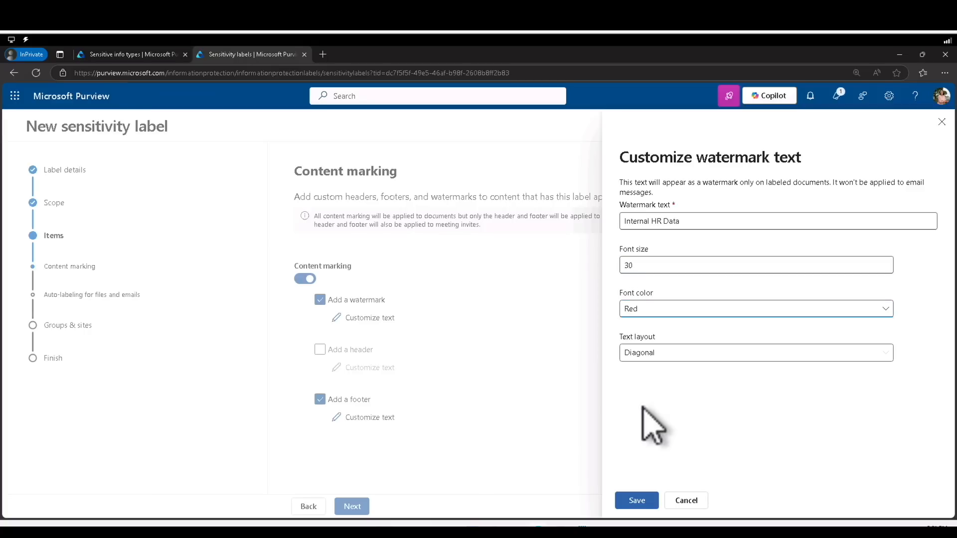
{"action": "left_click", "coordinate": [648, 354]}
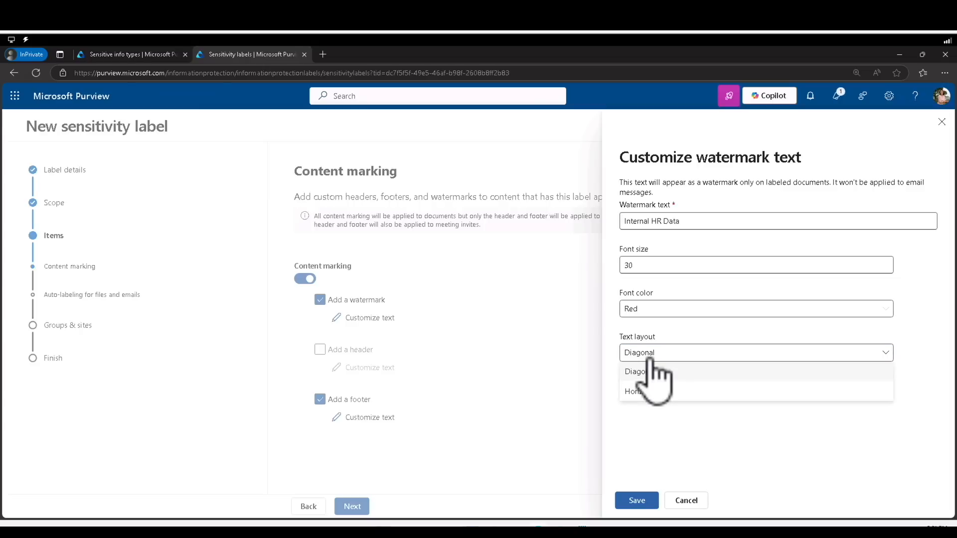
{"action": "left_click", "coordinate": [648, 371]}
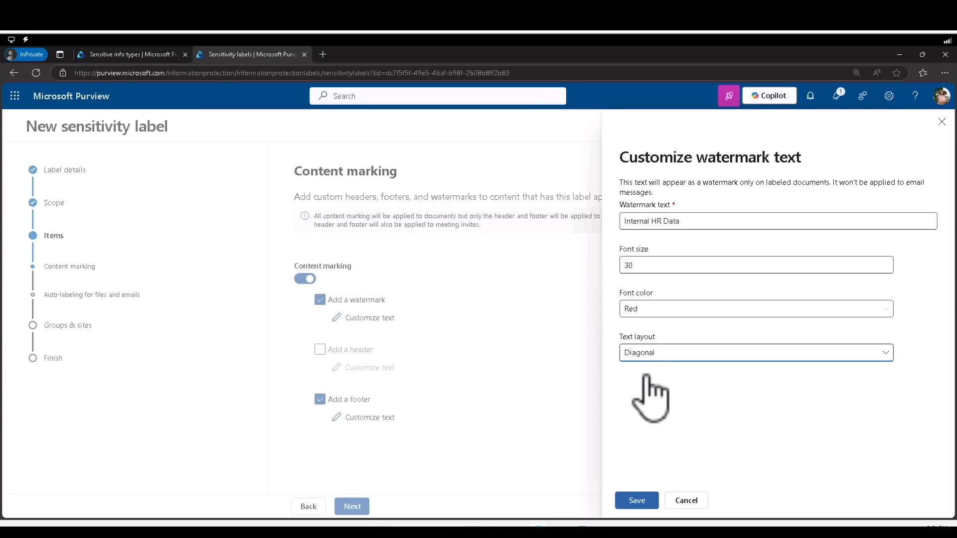
{"action": "left_click", "coordinate": [642, 502]}
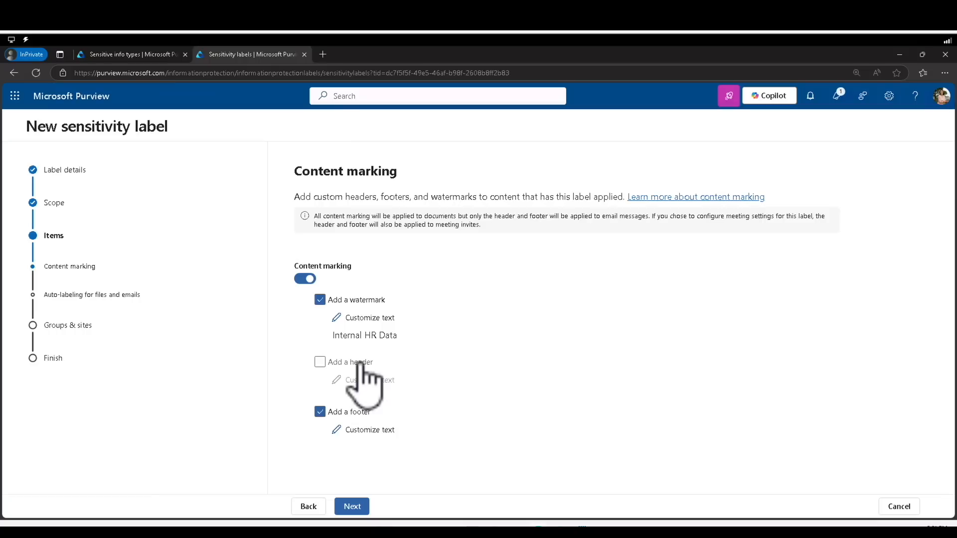
Open the footer text settings, cancel them, and leave the footer out of the content marking.
{"action": "left_click", "coordinate": [367, 430]}
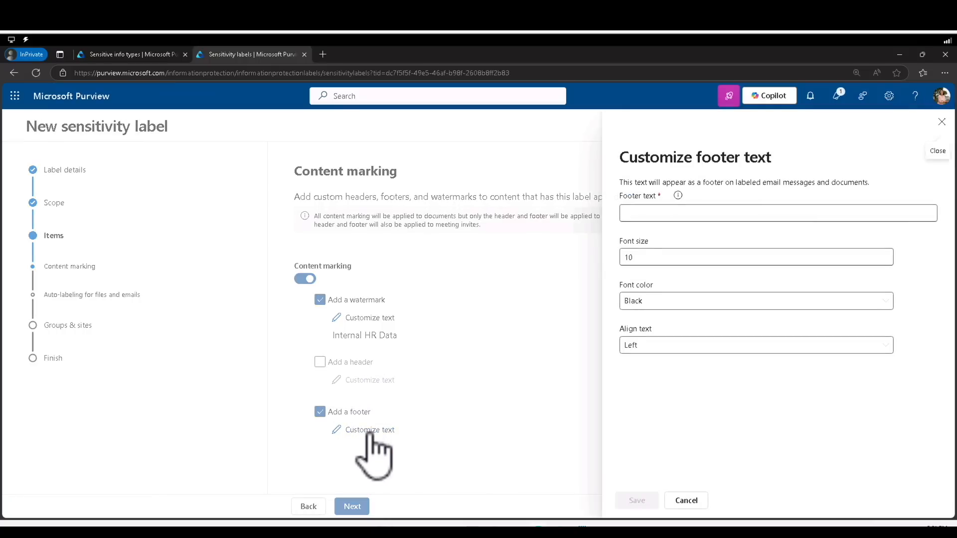
{"action": "left_click", "coordinate": [684, 501]}
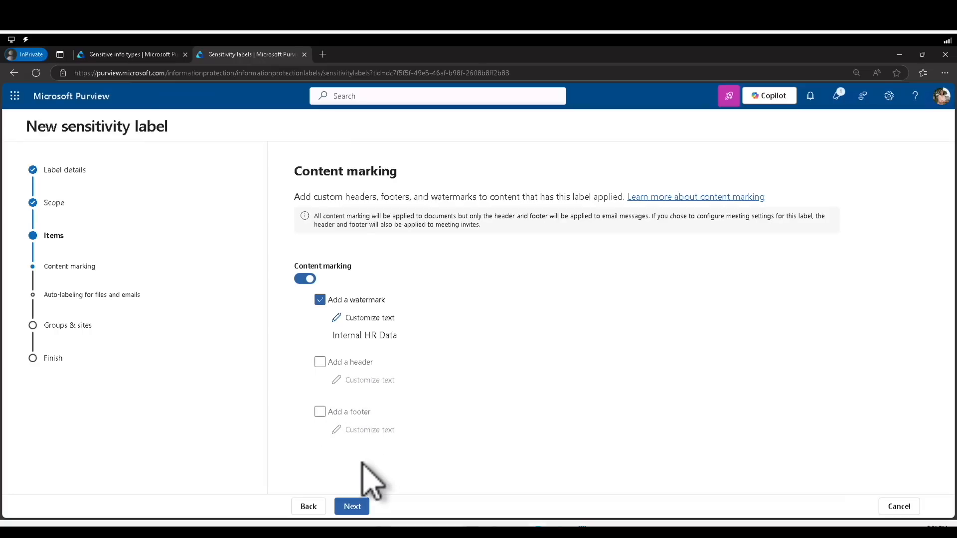
{"action": "left_click", "coordinate": [355, 507]}
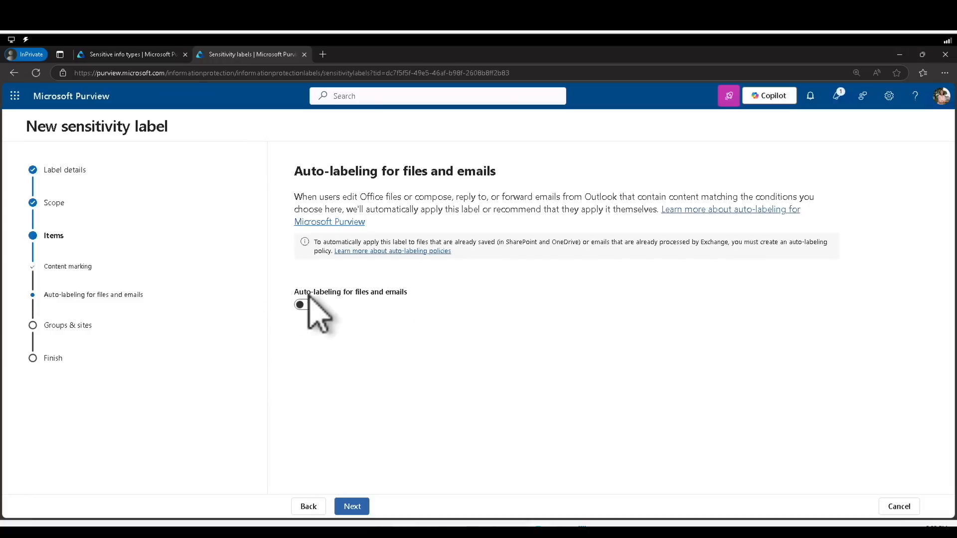
Leave auto-labeling and the groups and sites protection off, create the label, and finish without creating a policy yet.
{"action": "left_click", "coordinate": [352, 506]}
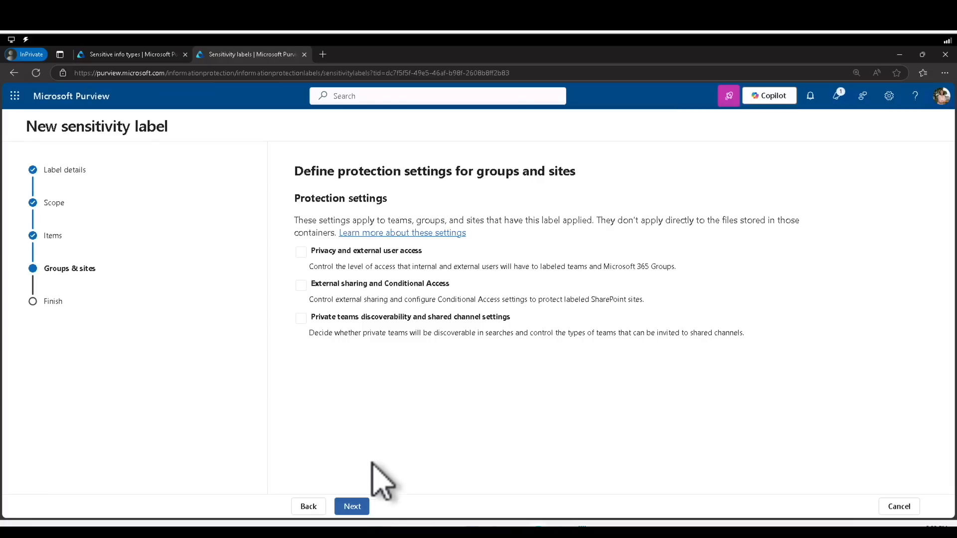
{"action": "left_click", "coordinate": [358, 506]}
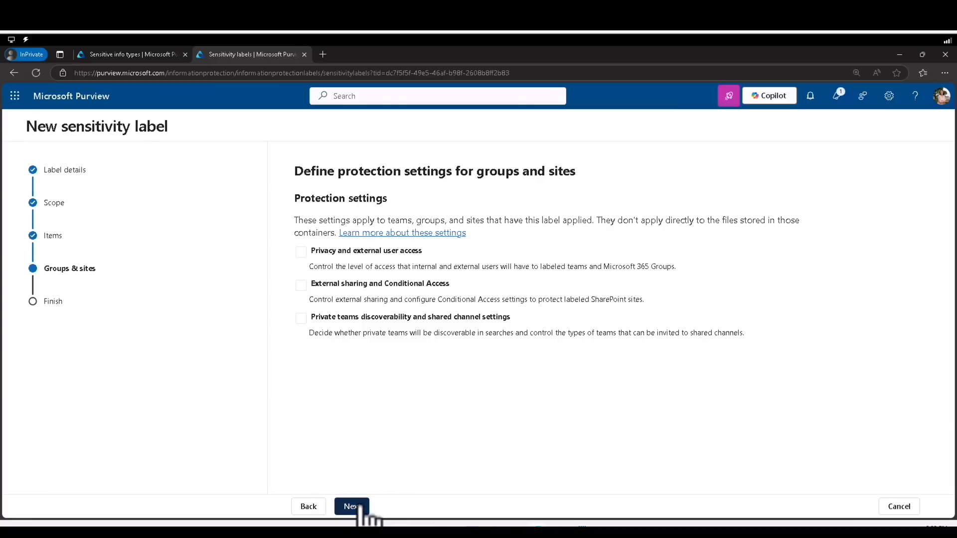
{"action": "left_click", "coordinate": [357, 507]}
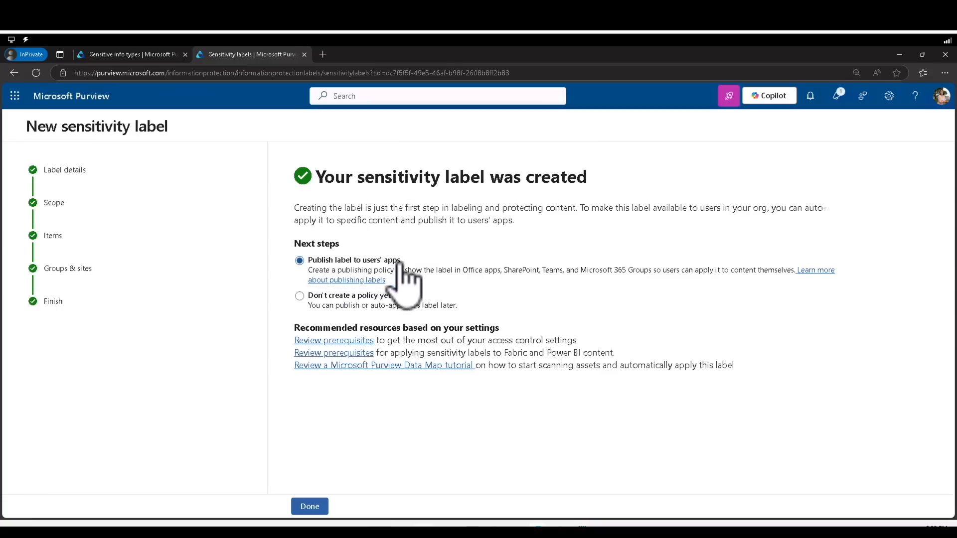
{"action": "left_click", "coordinate": [372, 299]}
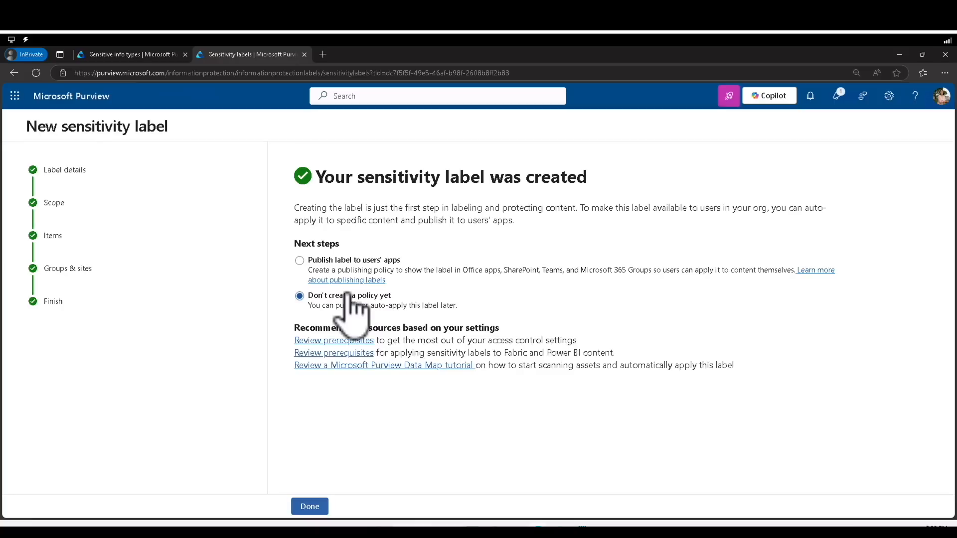
{"action": "left_click", "coordinate": [309, 507]}
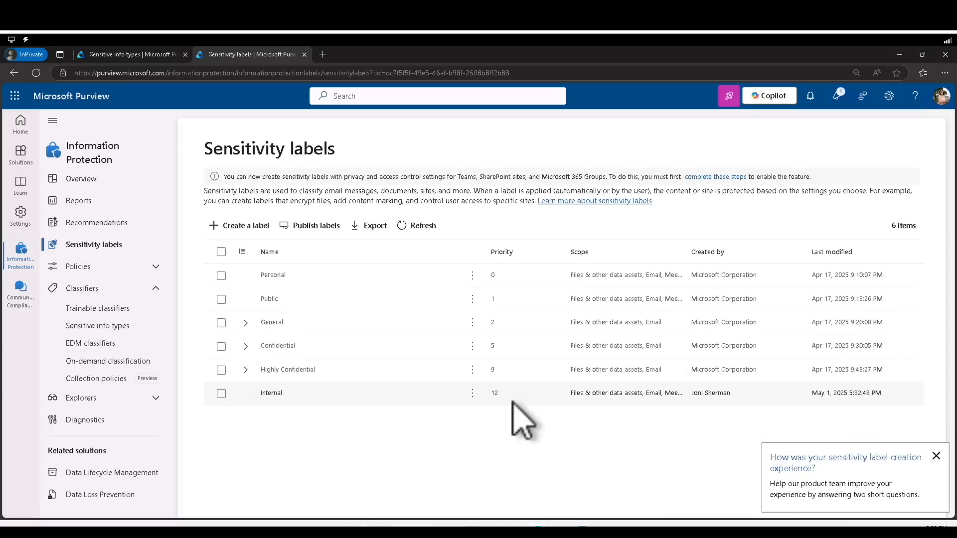
Try to create a sublabel under the Internal sensitivity label, and dismiss the resulting dialog.
{"action": "left_click", "coordinate": [473, 395]}
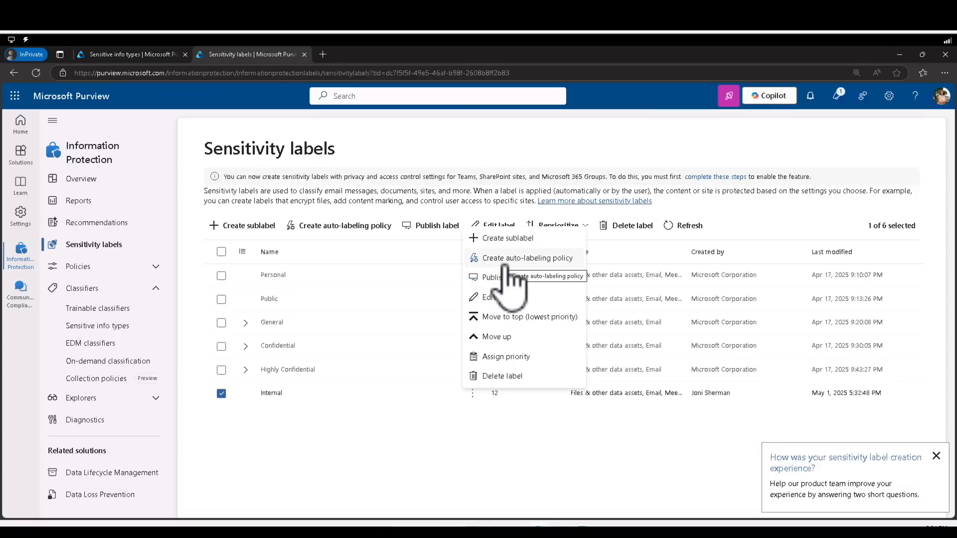
{"action": "left_click", "coordinate": [507, 238]}
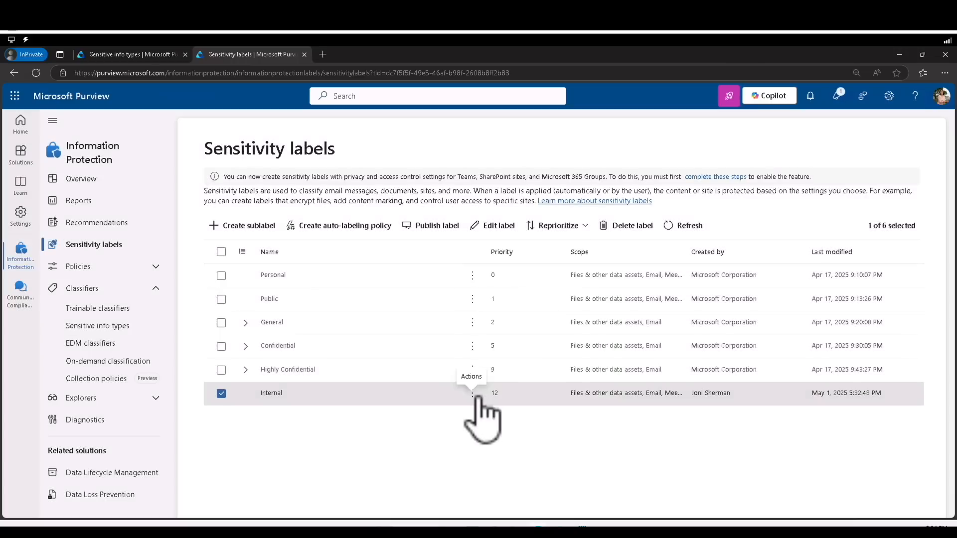
{"action": "left_click", "coordinate": [473, 395]}
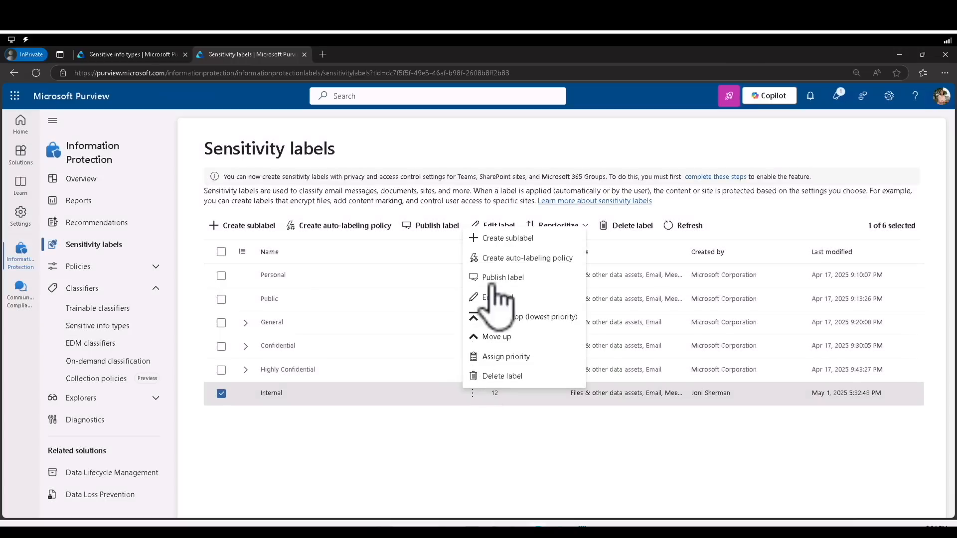
{"action": "left_click", "coordinate": [501, 238]}
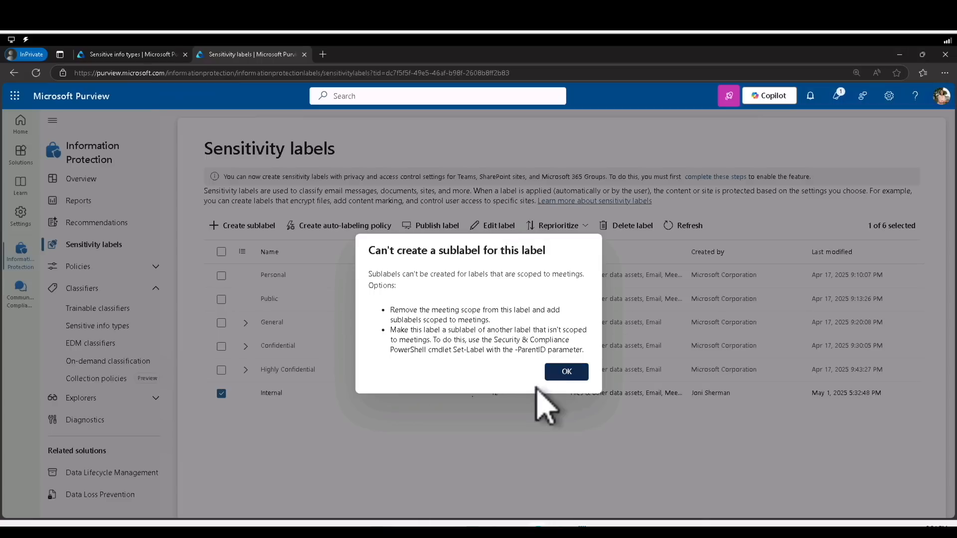
{"action": "left_click", "coordinate": [562, 372]}
Edit the Internal label to remove Meetings from its scope, keep its other settings, and save the label.
{"action": "left_click", "coordinate": [472, 394]}
{"action": "left_click", "coordinate": [497, 300]}
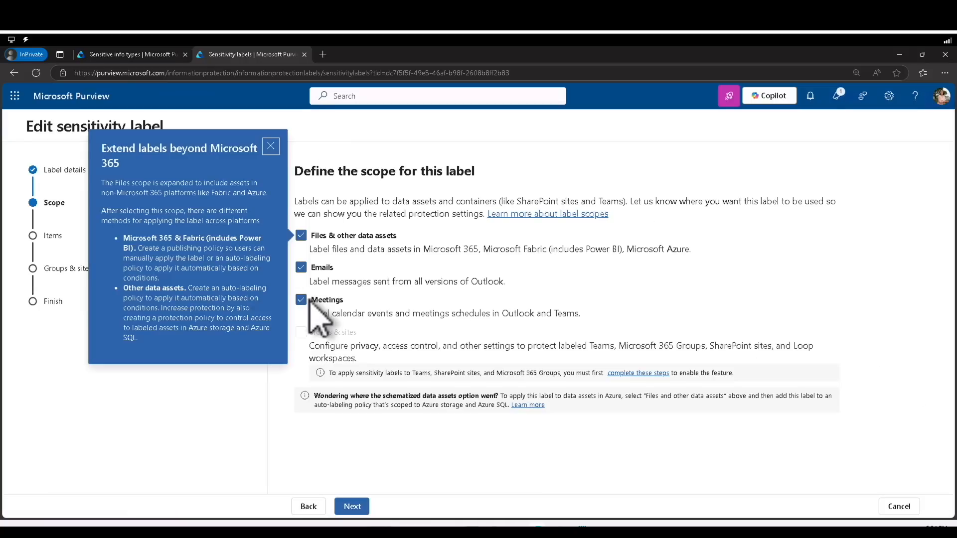
{"action": "left_click", "coordinate": [301, 299]}
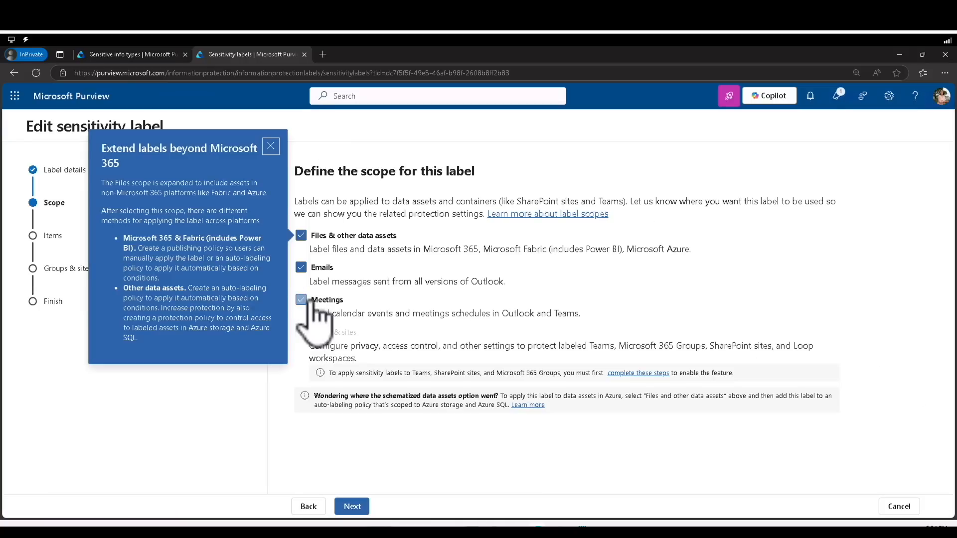
{"action": "left_click", "coordinate": [362, 507]}
{"action": "left_click", "coordinate": [362, 506]}
{"action": "left_click", "coordinate": [361, 506]}
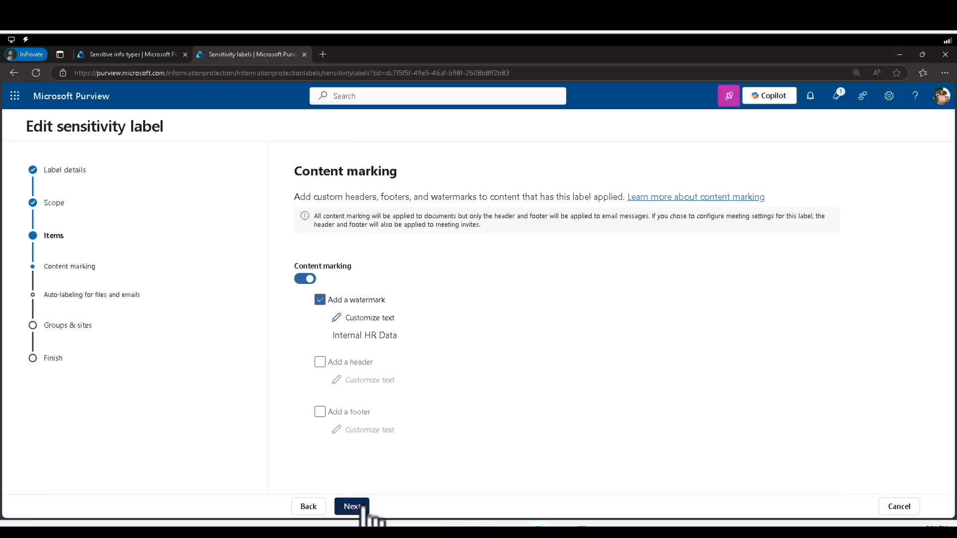
{"action": "left_click", "coordinate": [362, 506]}
{"action": "left_click", "coordinate": [361, 506]}
{"action": "left_click", "coordinate": [363, 506]}
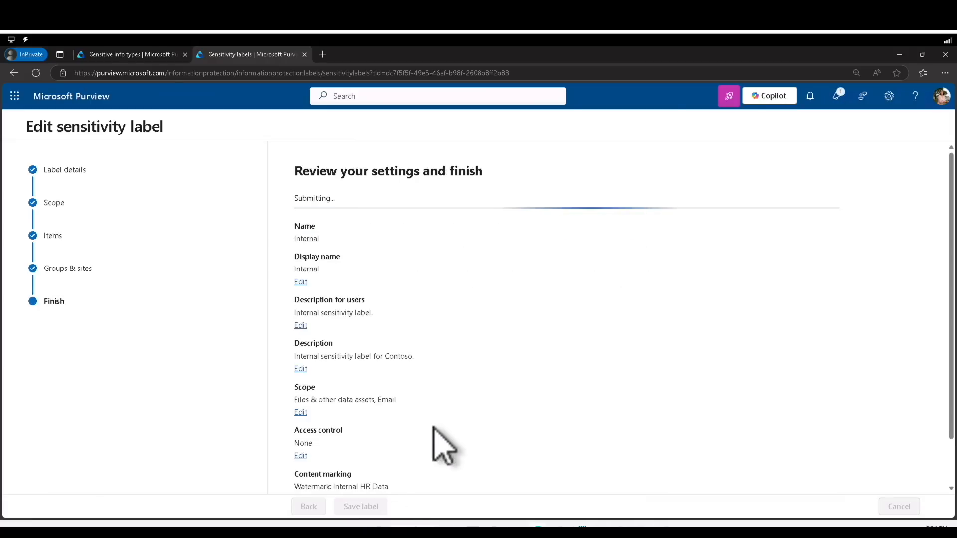
{"action": "left_click", "coordinate": [312, 507]}
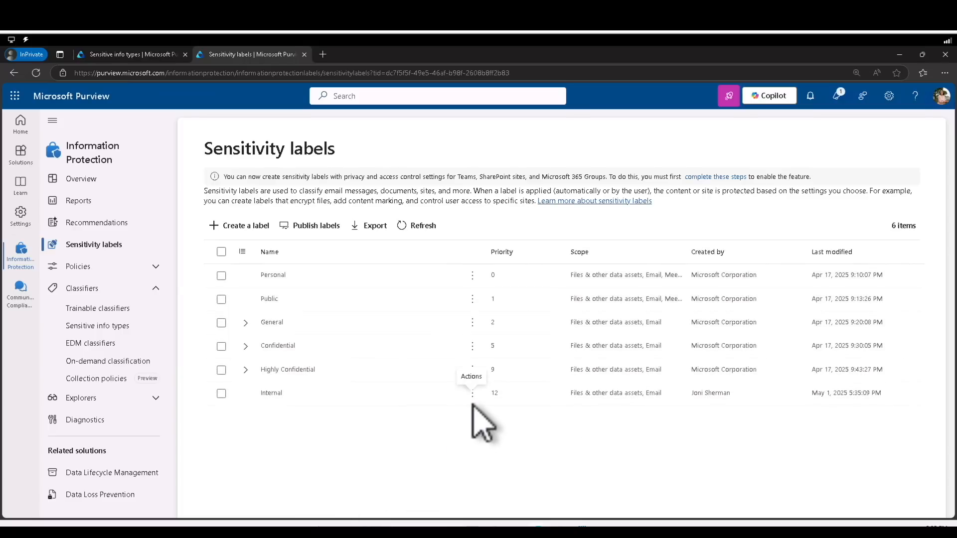
Start a sublabel under the Internal label and set both its name and display name to "Employee data (HR)".
{"action": "left_click", "coordinate": [472, 394]}
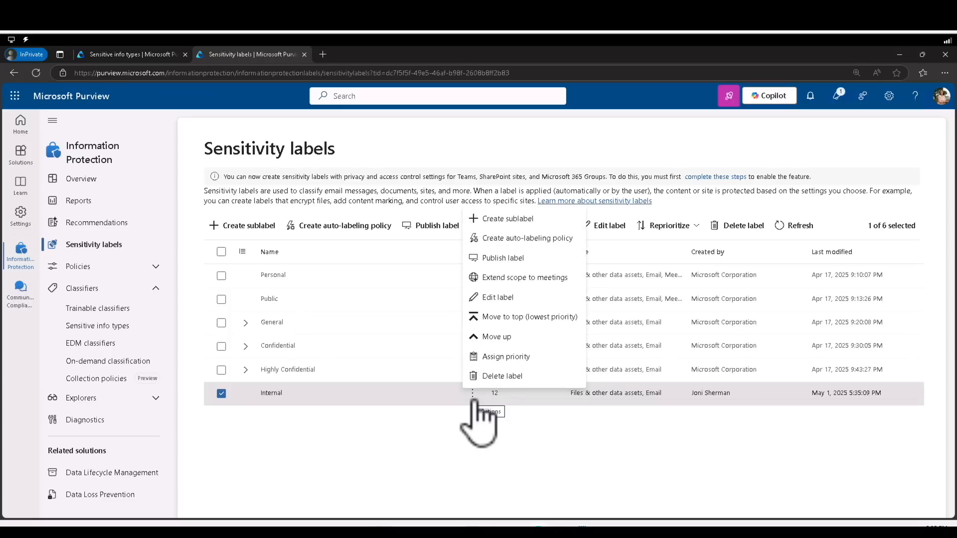
{"action": "left_click", "coordinate": [518, 224]}
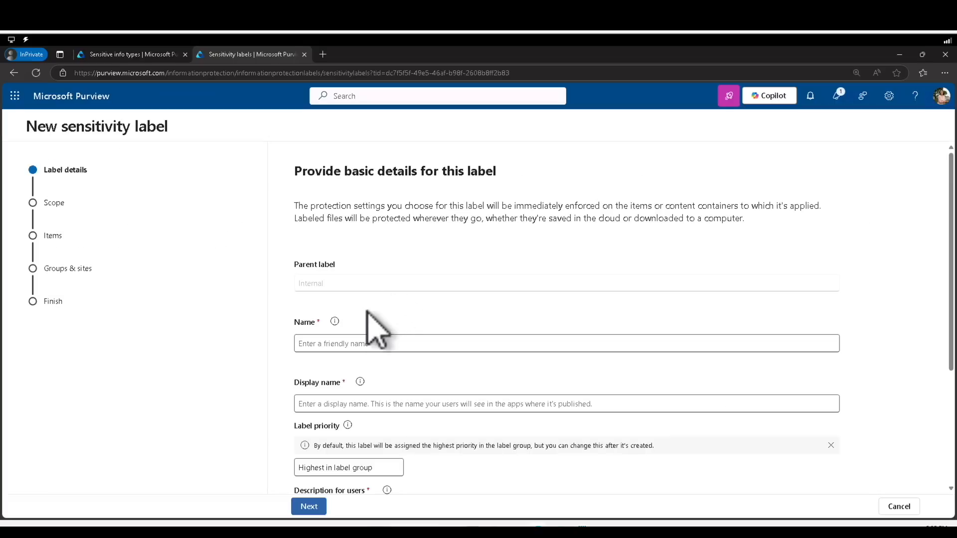
{"action": "left_click", "coordinate": [361, 343]}
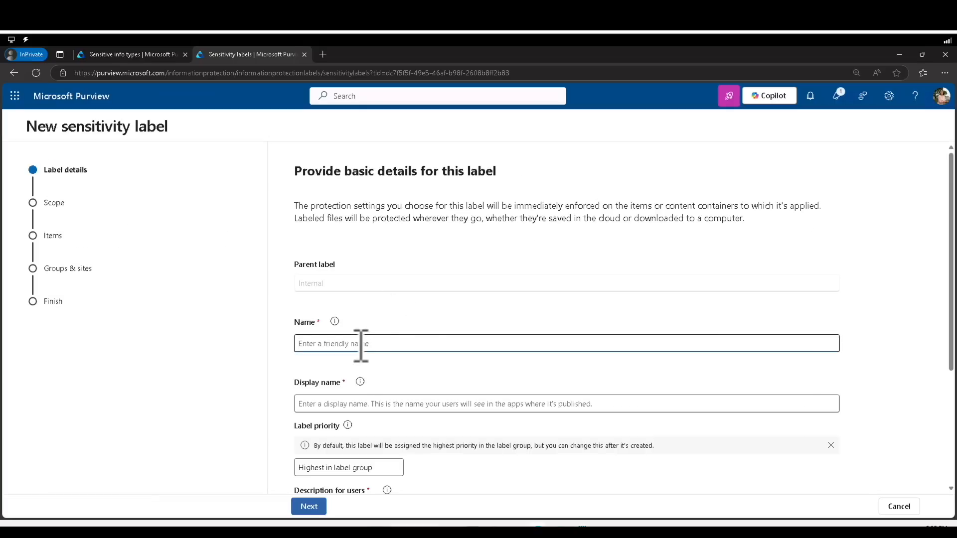
{"action": "type", "text": "Employee data (HR)"}
{"action": "left_click", "coordinate": [520, 404]}
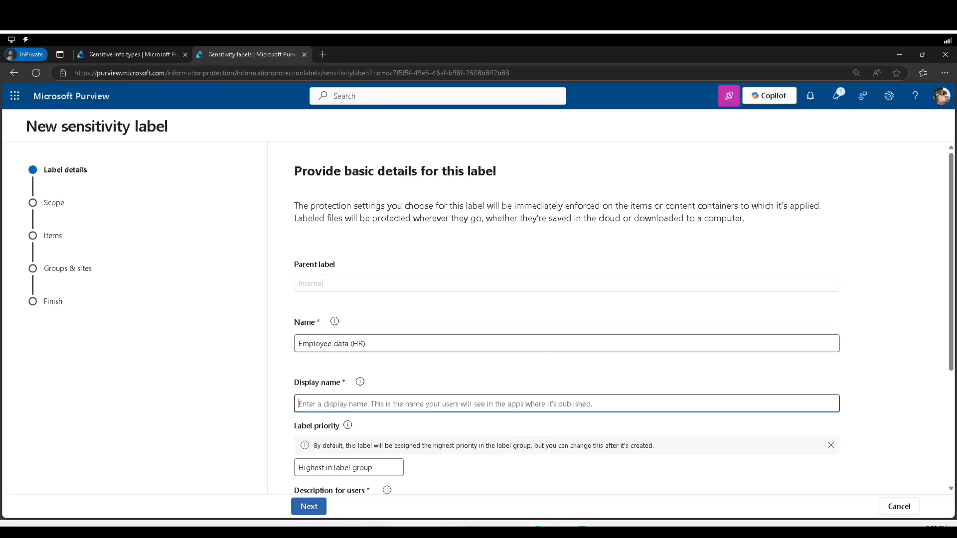
{"action": "type", "text": "Employee data (HR)"}
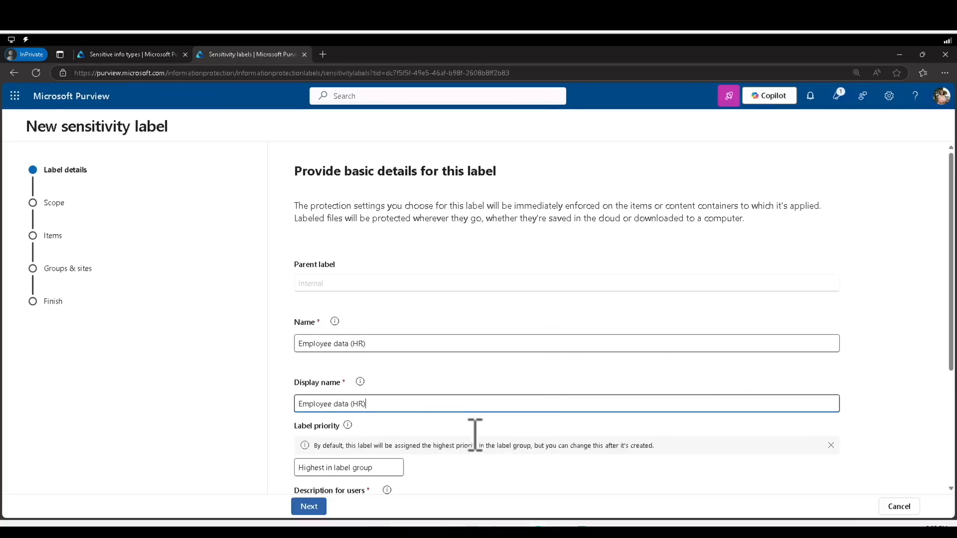
Enter the description for users: "This HR label is the default label for all specified documents in the HR Department.".
{"action": "scroll", "coordinate": [463, 419], "scroll_direction": "down", "scroll_amount": 3}
{"action": "left_click", "coordinate": [422, 329]}
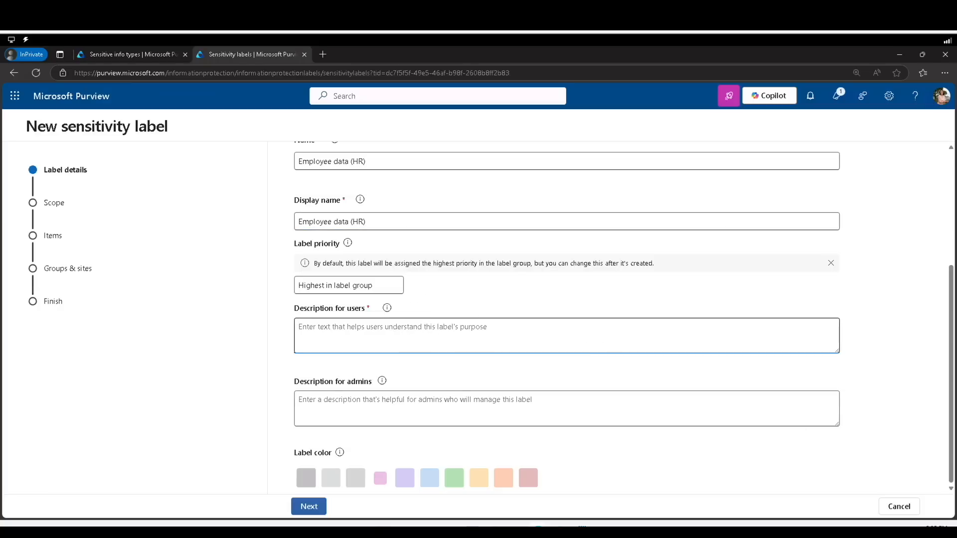
{"action": "type", "text": "This HR label is the default label "}
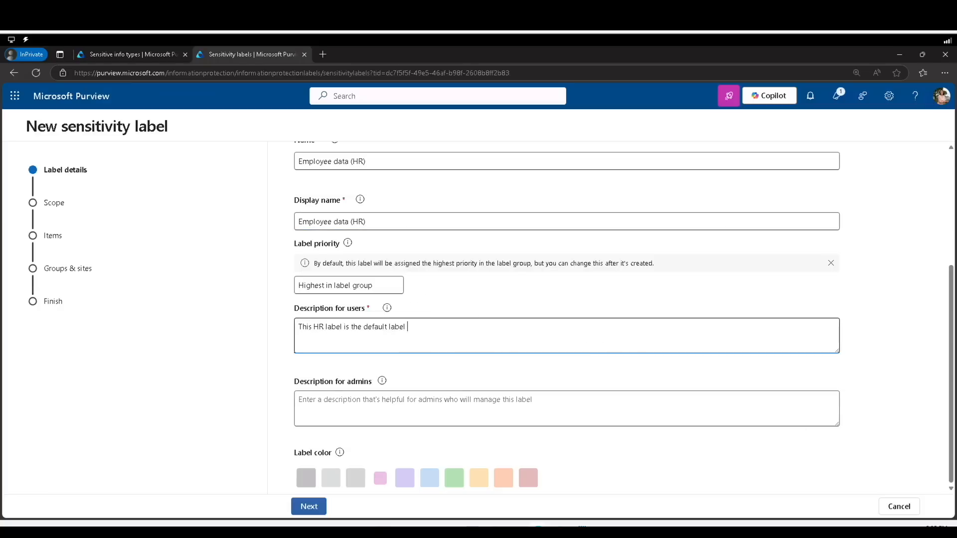
{"action": "type", "text": "for all specified documents in the HR Department."}
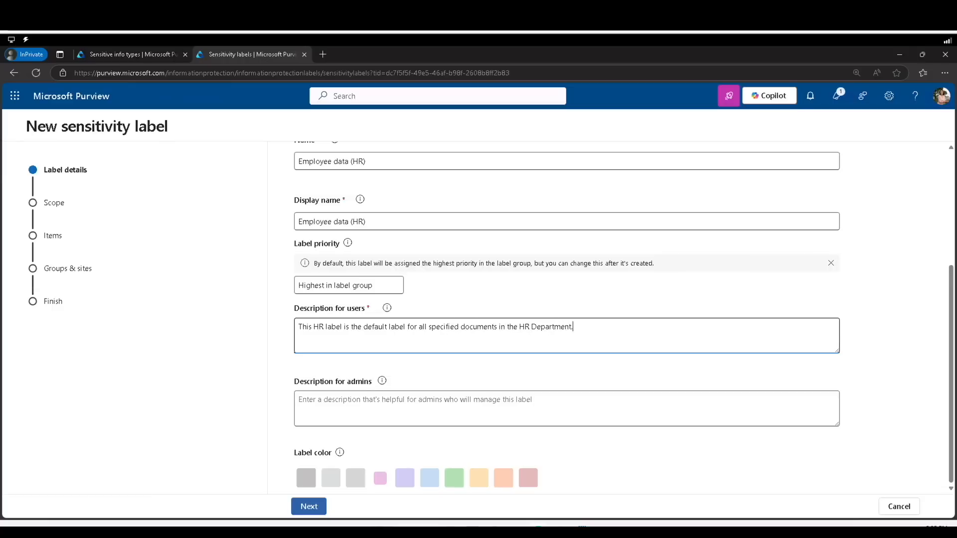
Enter an admin description saying the label was created with the head of the HR department, who must be contacted about settings changes, and continue.
{"action": "left_click", "coordinate": [432, 406]}
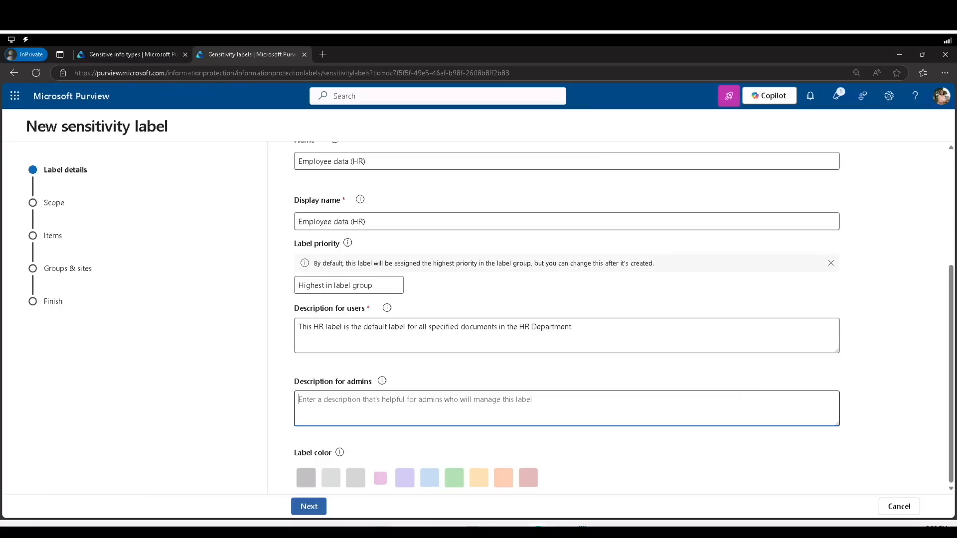
{"action": "type", "text": "This label is cre"}
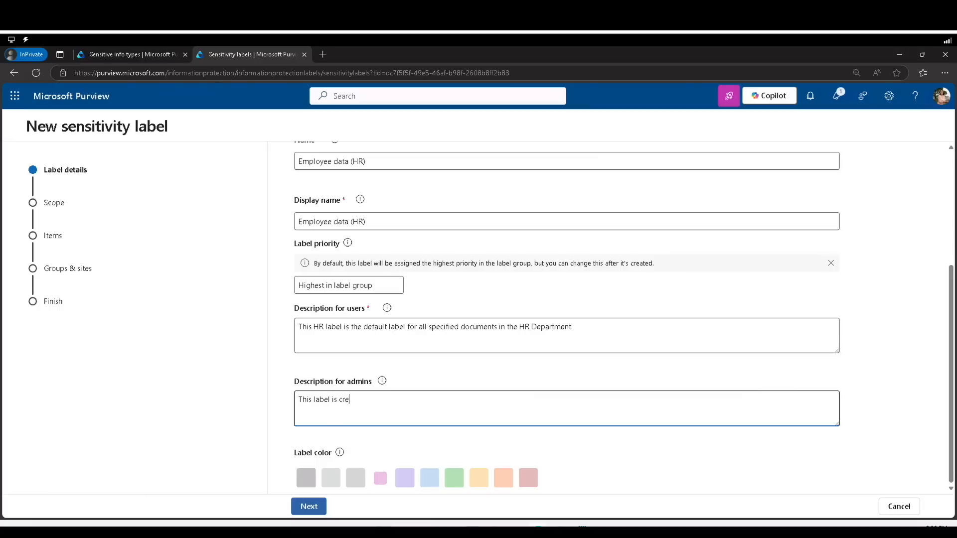
{"action": "type", "text": "ated in consultation with Ms. Jones (Hea"}
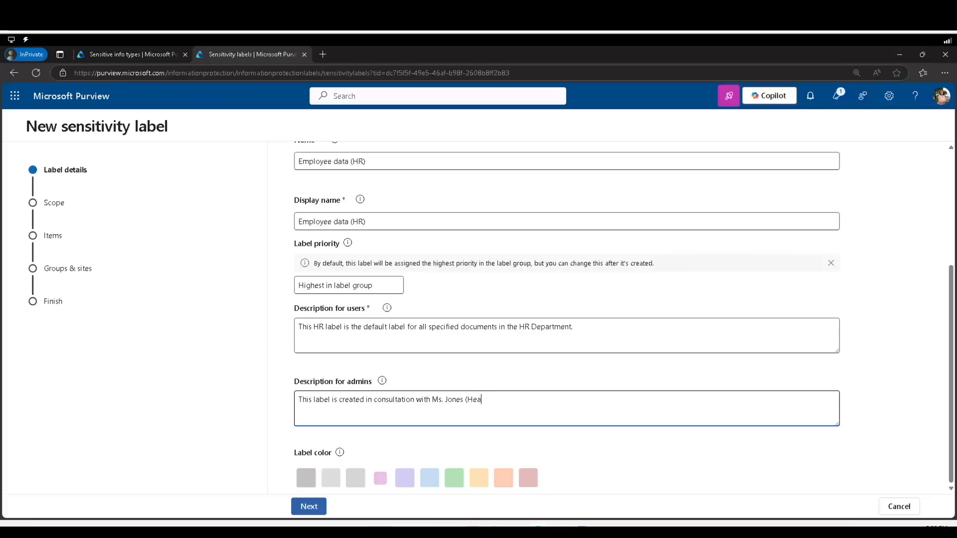
{"action": "type", "text": "d of HR department). Contact her when you want to change settings of the label."}
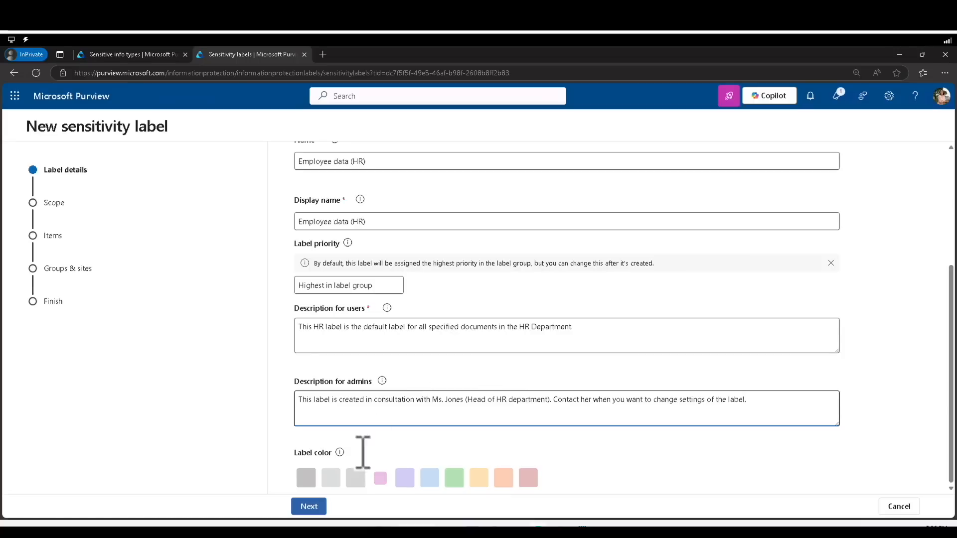
{"action": "left_click", "coordinate": [310, 506]}
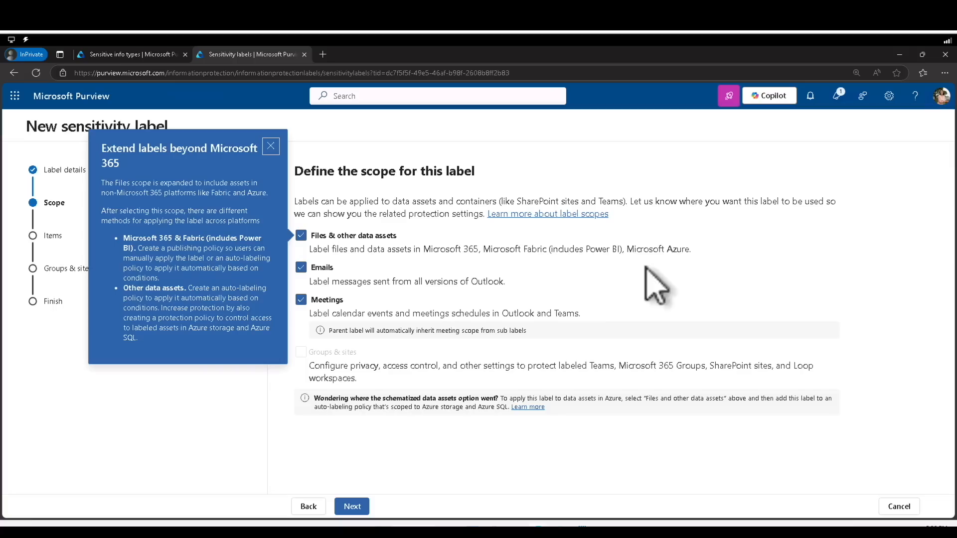
Remove Meetings from the sublabel's scope, enable Control access as its protection setting, and continue to the access control configuration.
{"action": "left_click", "coordinate": [300, 299]}
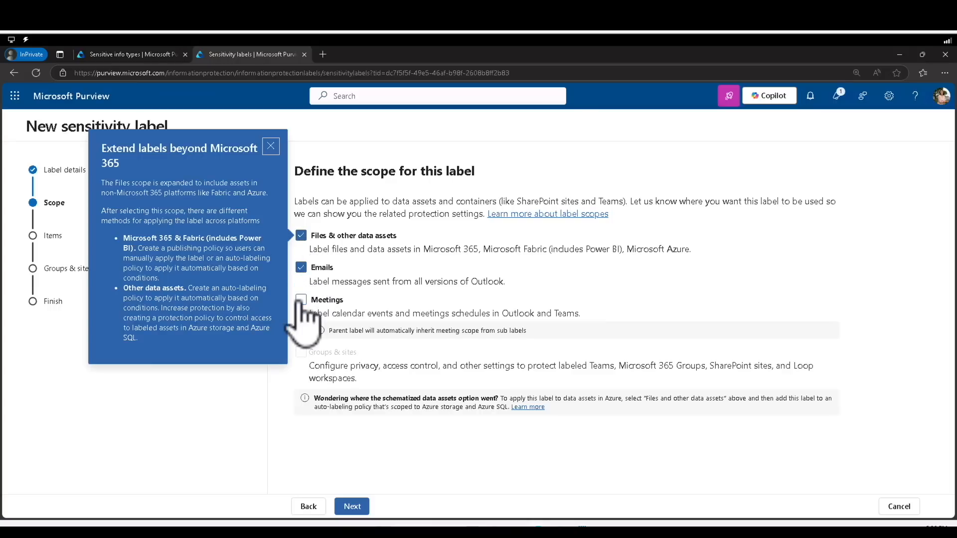
{"action": "left_click", "coordinate": [352, 506]}
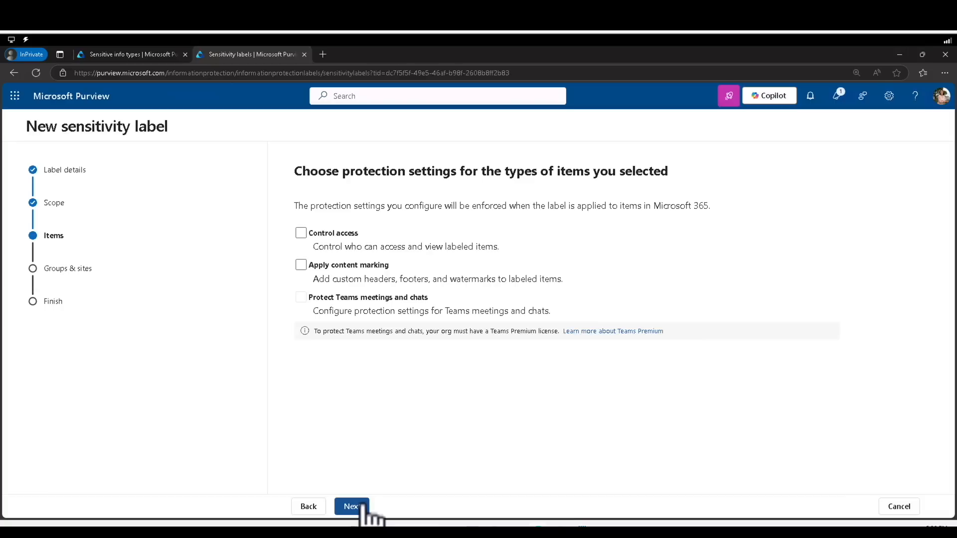
{"action": "left_click", "coordinate": [362, 505]}
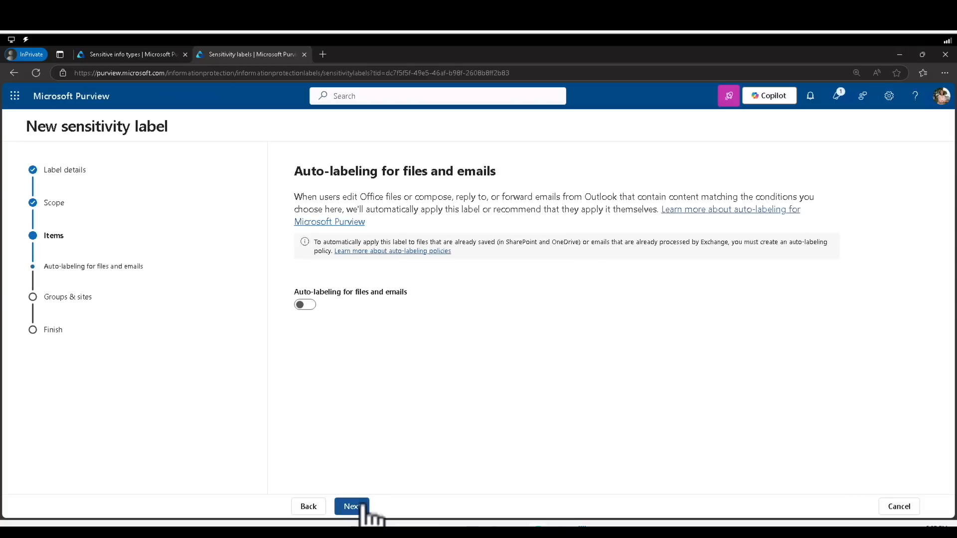
{"action": "left_click", "coordinate": [362, 506]}
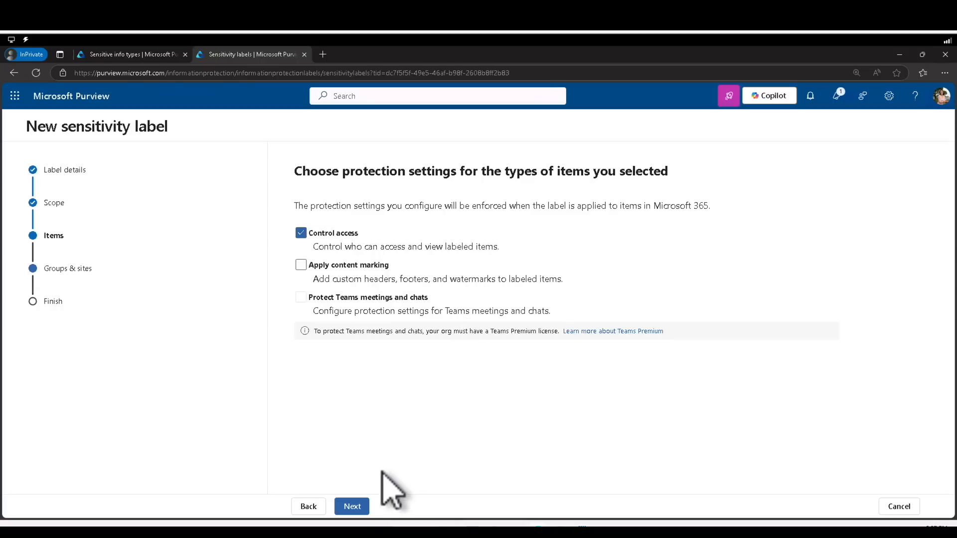
{"action": "left_click", "coordinate": [355, 506]}
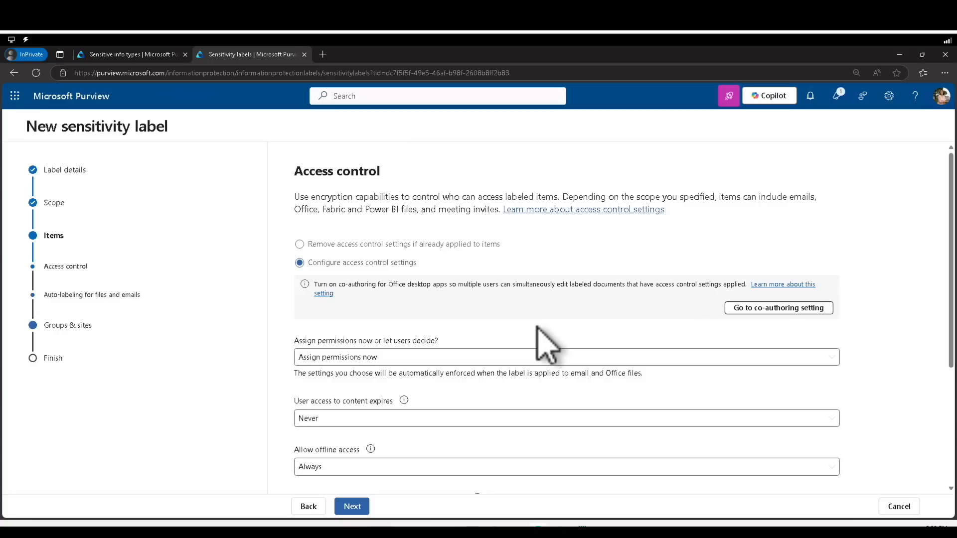
Review the options for assigning permissions and for content access expiry, keeping "Assign permissions now" and "Never".
{"action": "scroll", "coordinate": [547, 344], "scroll_direction": "down", "scroll_amount": 2}
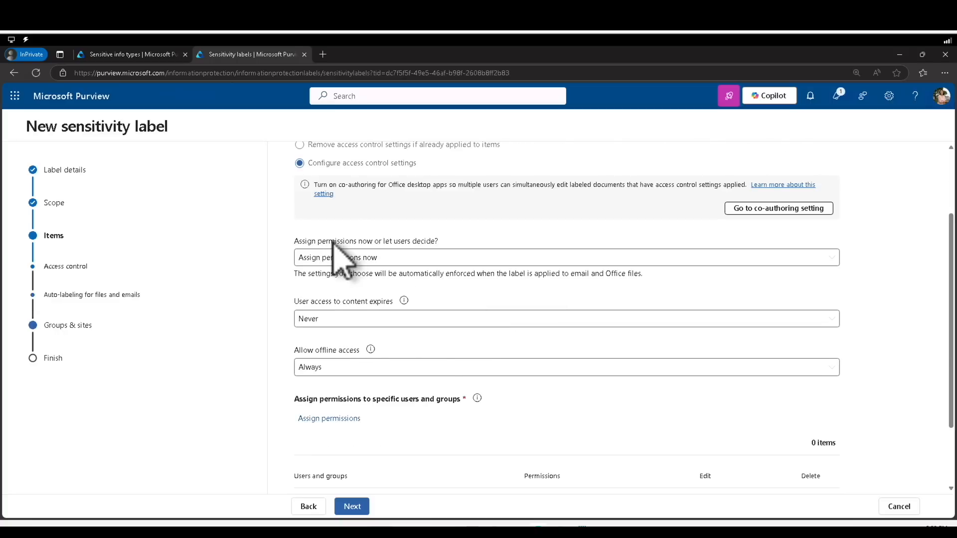
{"action": "left_click", "coordinate": [413, 258]}
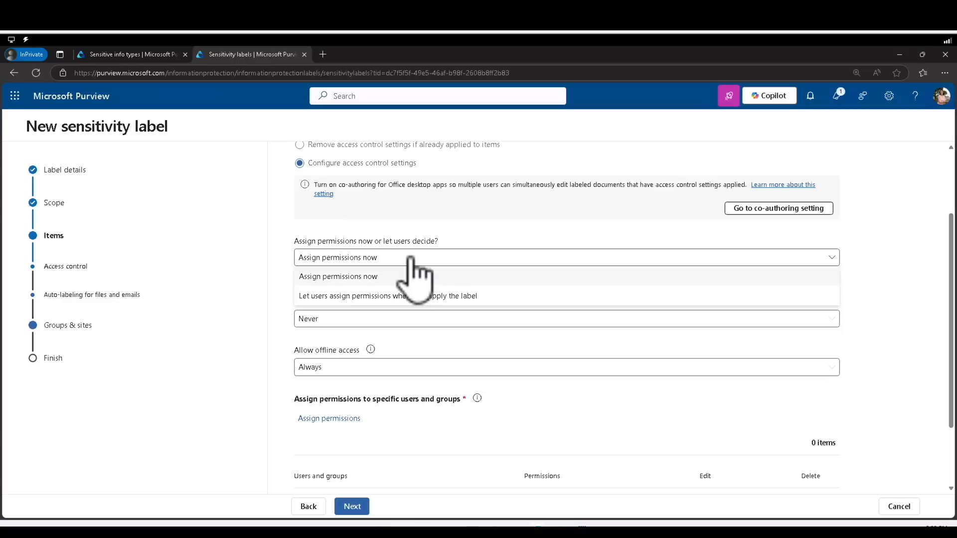
{"action": "left_click", "coordinate": [411, 260]}
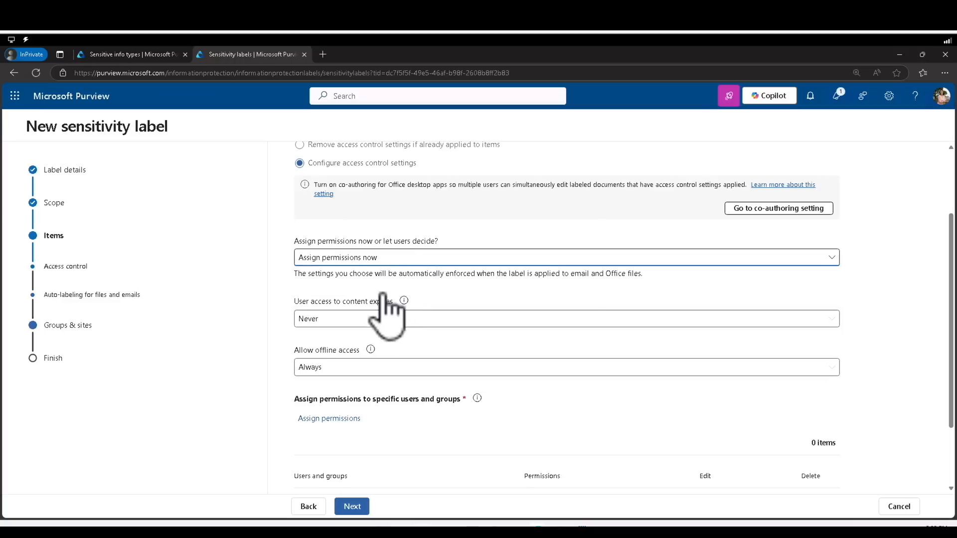
{"action": "left_click", "coordinate": [355, 319]}
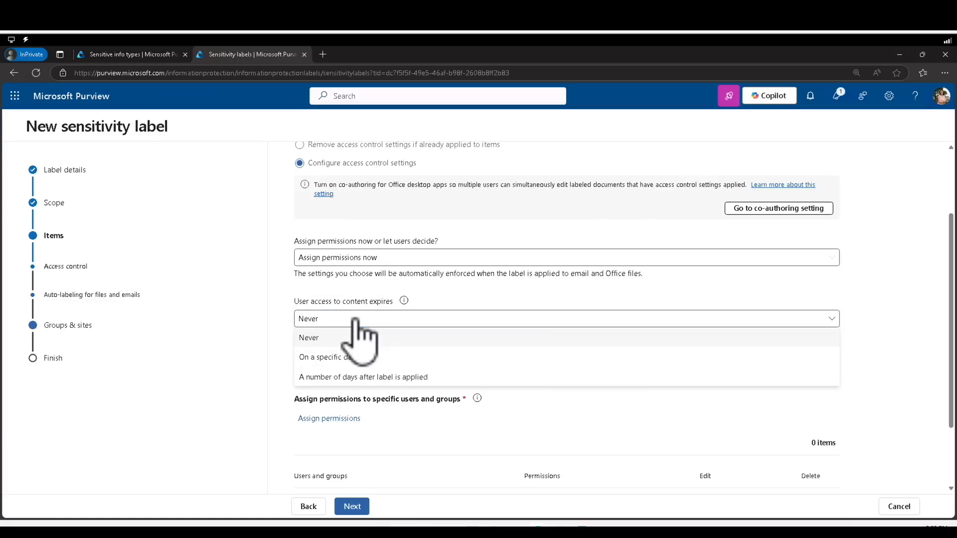
{"action": "left_click", "coordinate": [353, 319]}
{"action": "left_click", "coordinate": [355, 320]}
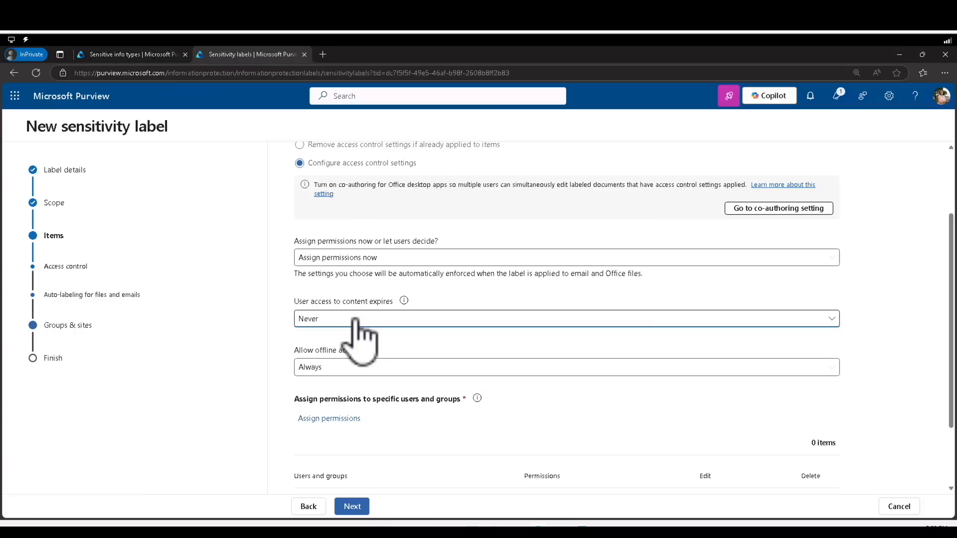
{"action": "left_click", "coordinate": [356, 320]}
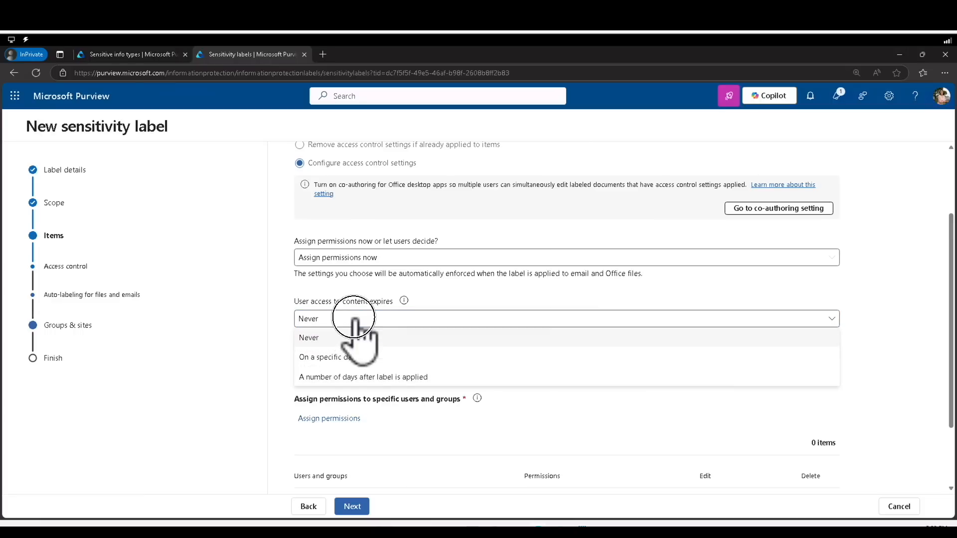
{"action": "left_click", "coordinate": [356, 320]}
Allow offline access to the labeled content only for a number of days, and set it to 15 days.
{"action": "left_click", "coordinate": [352, 368]}
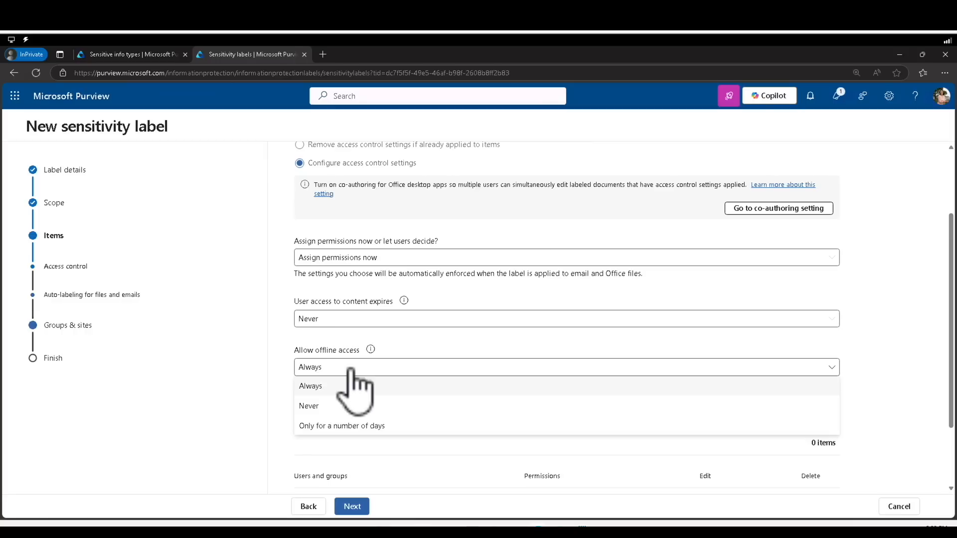
{"action": "left_click", "coordinate": [359, 427]}
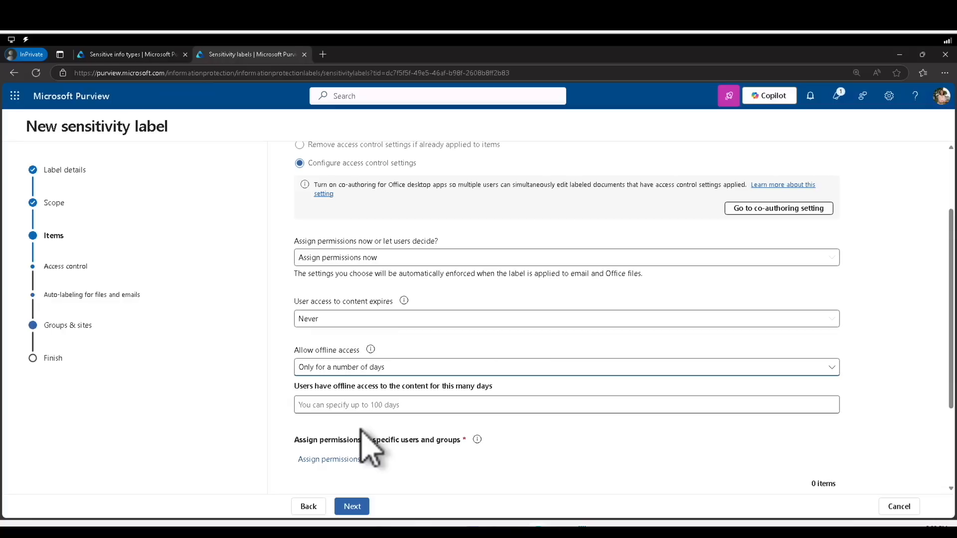
{"action": "left_click", "coordinate": [369, 406]}
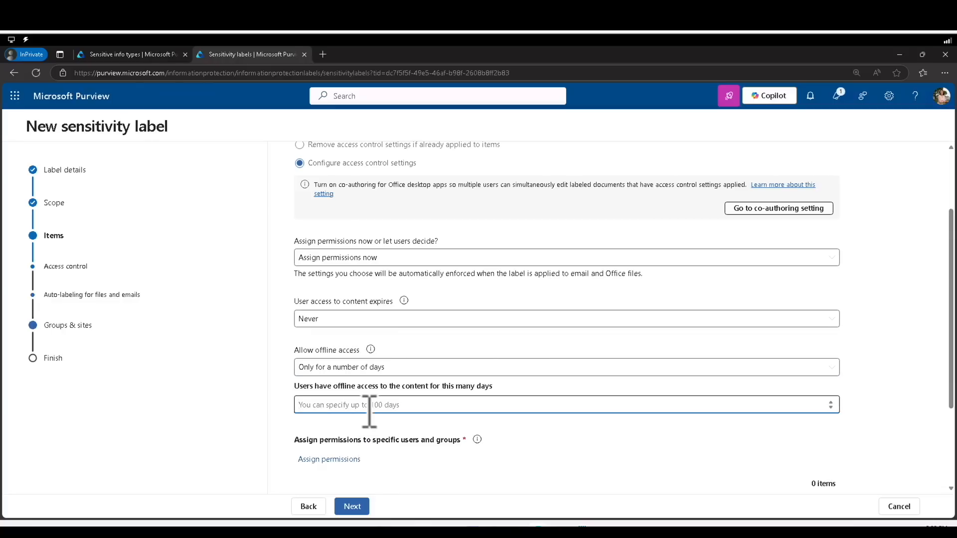
{"action": "type", "text": "15"}
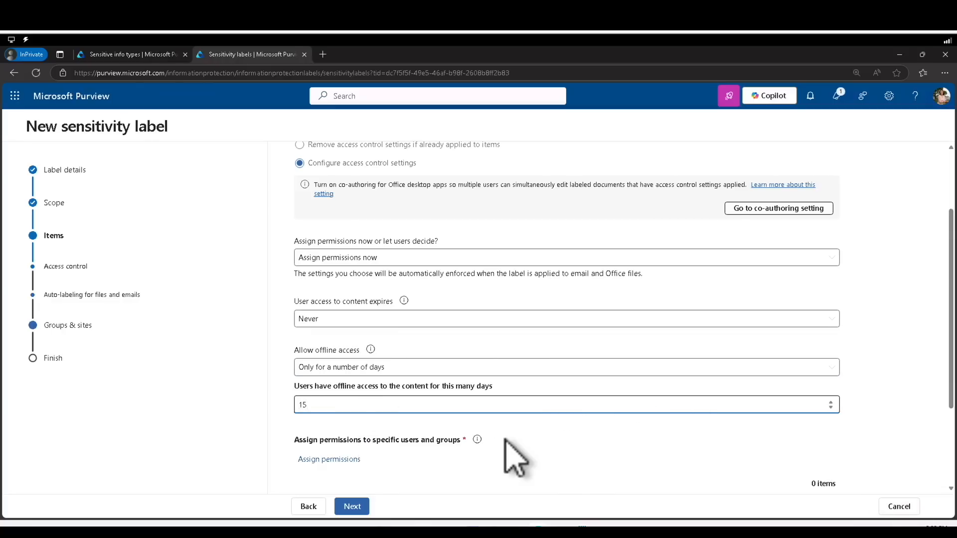
{"action": "left_click", "coordinate": [269, 422]}
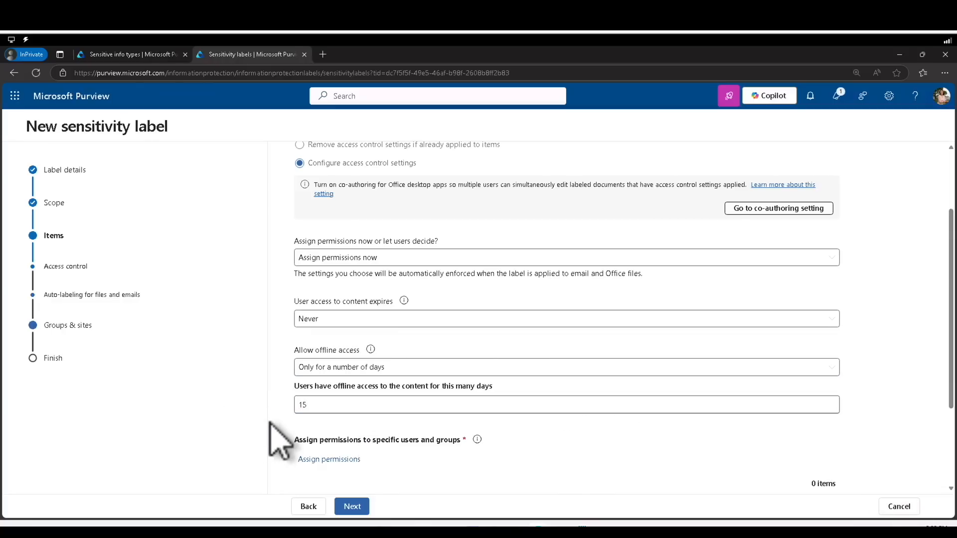
Assign Editor permissions to any authenticated users, save the assignment, and continue to the auto-labeling settings.
{"action": "scroll", "coordinate": [270, 422], "scroll_direction": "down", "scroll_amount": 1}
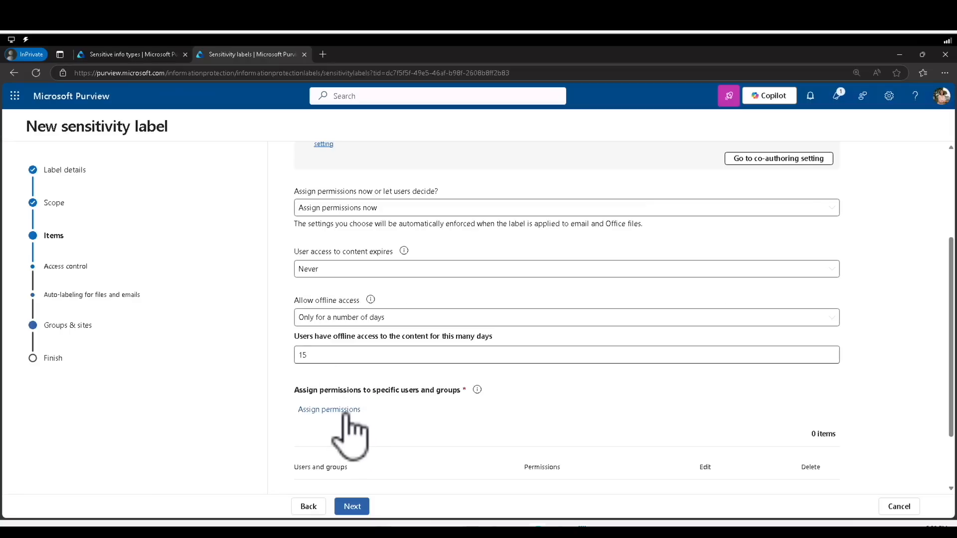
{"action": "left_click", "coordinate": [329, 409]}
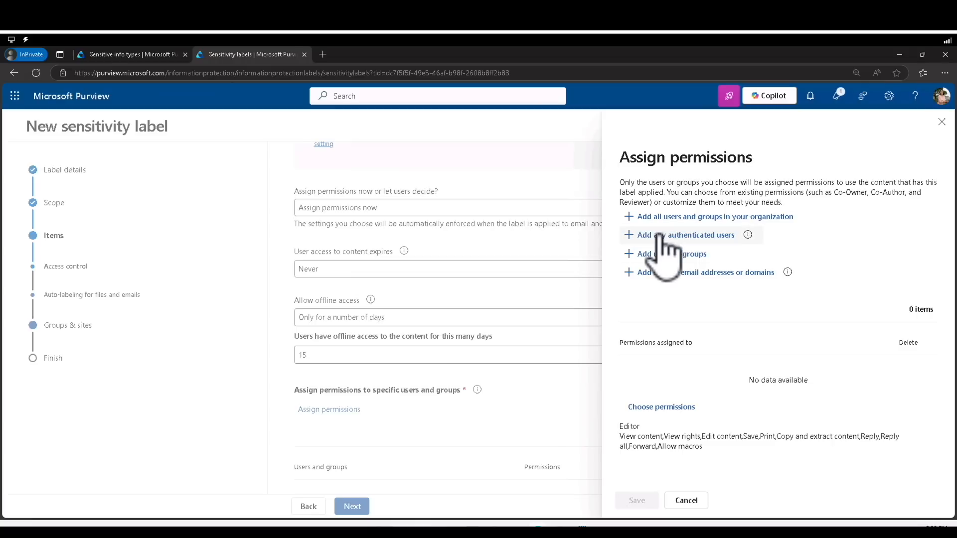
{"action": "left_click", "coordinate": [660, 235]}
{"action": "left_click", "coordinate": [639, 501]}
{"action": "left_click", "coordinate": [351, 507]}
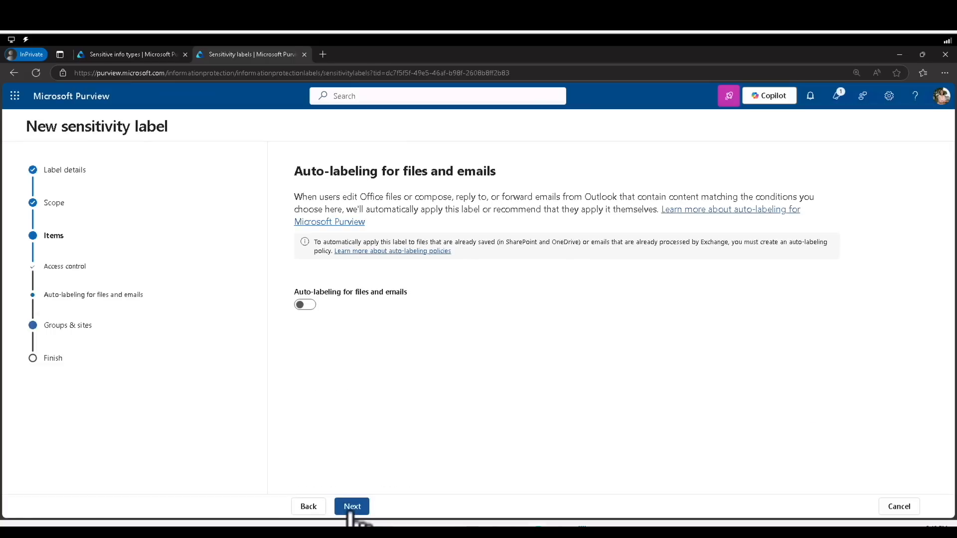
Leave auto-labeling off and the groups and sites settings unchanged, create the sublabel, and finish with "Don't create a policy yet".
{"action": "left_click", "coordinate": [349, 510]}
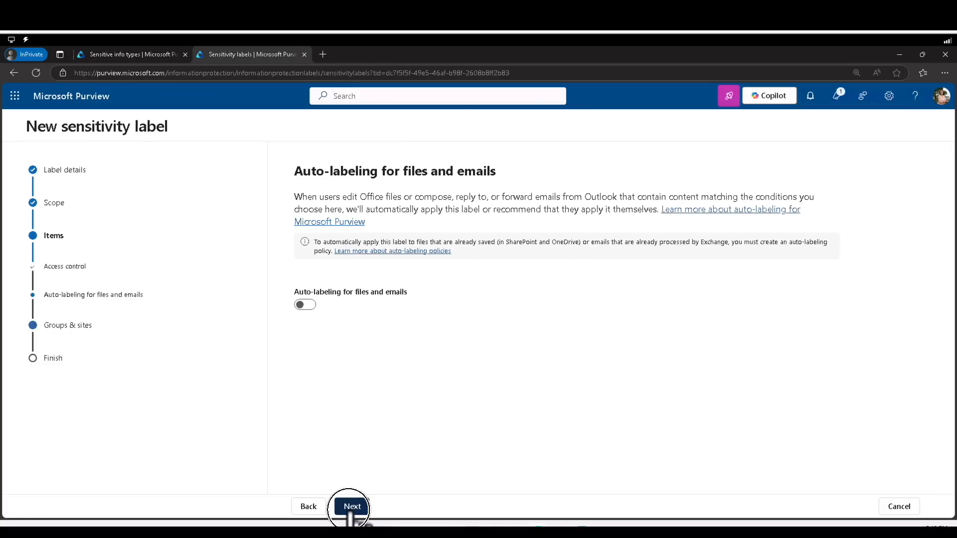
{"action": "left_click", "coordinate": [351, 511]}
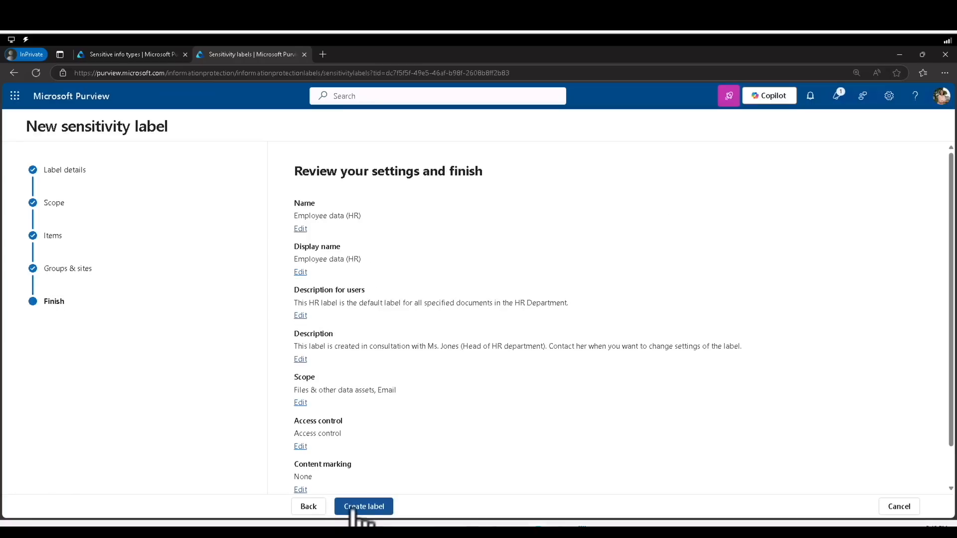
{"action": "left_click", "coordinate": [350, 510]}
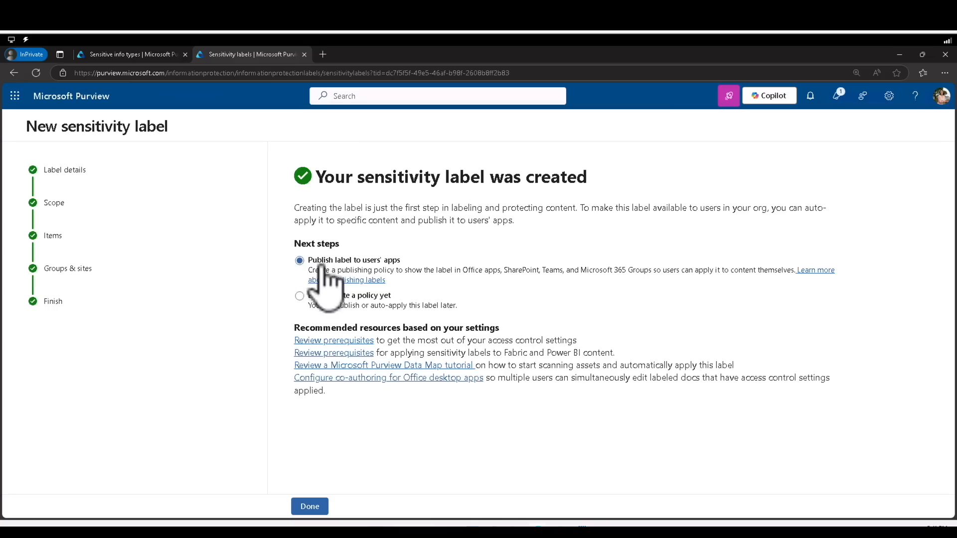
{"action": "left_click", "coordinate": [333, 297]}
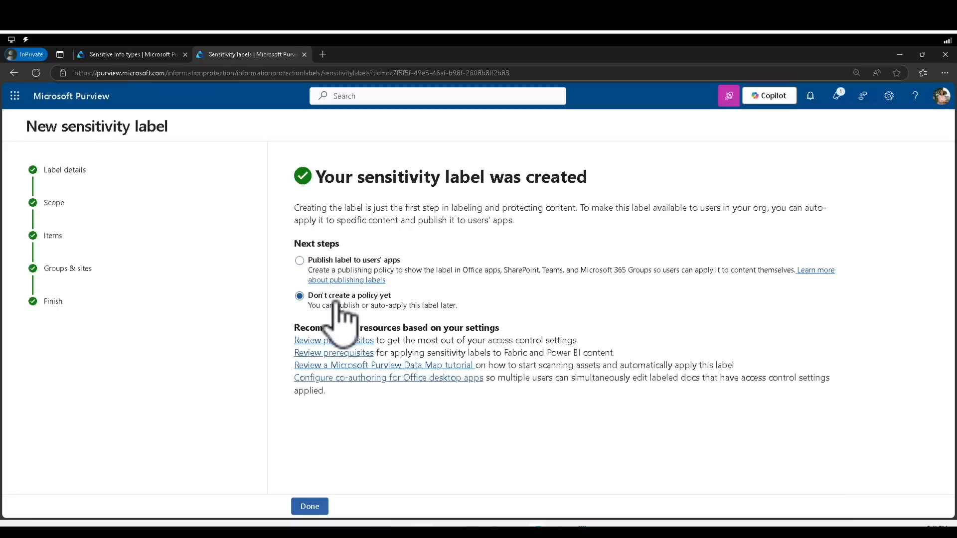
{"action": "left_click", "coordinate": [314, 506]}
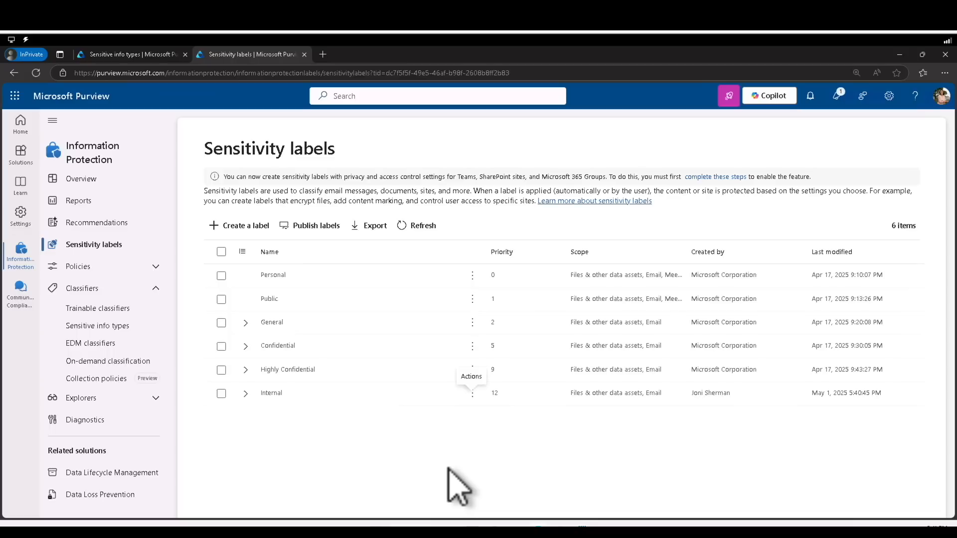
Expand the Internal label, then start a label publishing policy and add Internal and Internal/Employee data (HR) to it.
{"action": "left_click", "coordinate": [245, 393]}
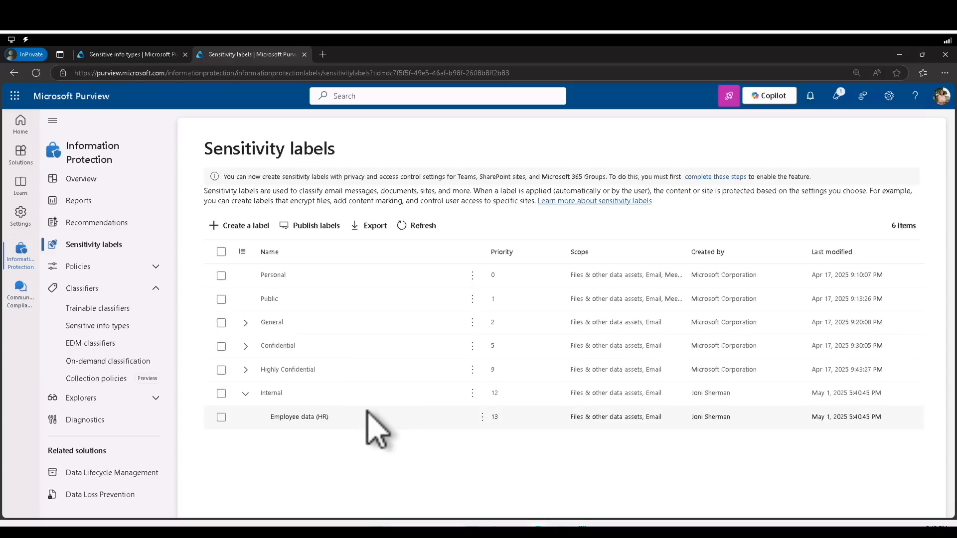
{"action": "left_click", "coordinate": [330, 225]}
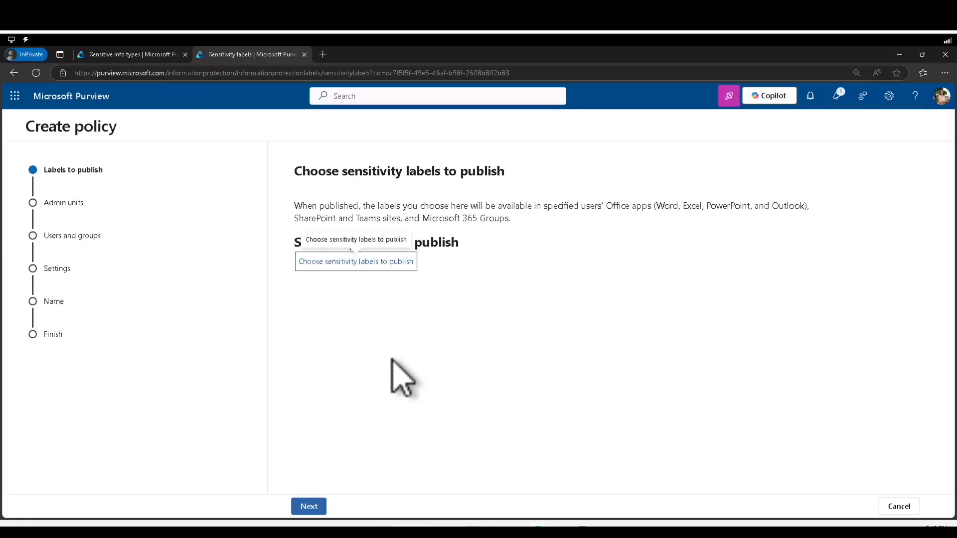
{"action": "left_click", "coordinate": [377, 270]}
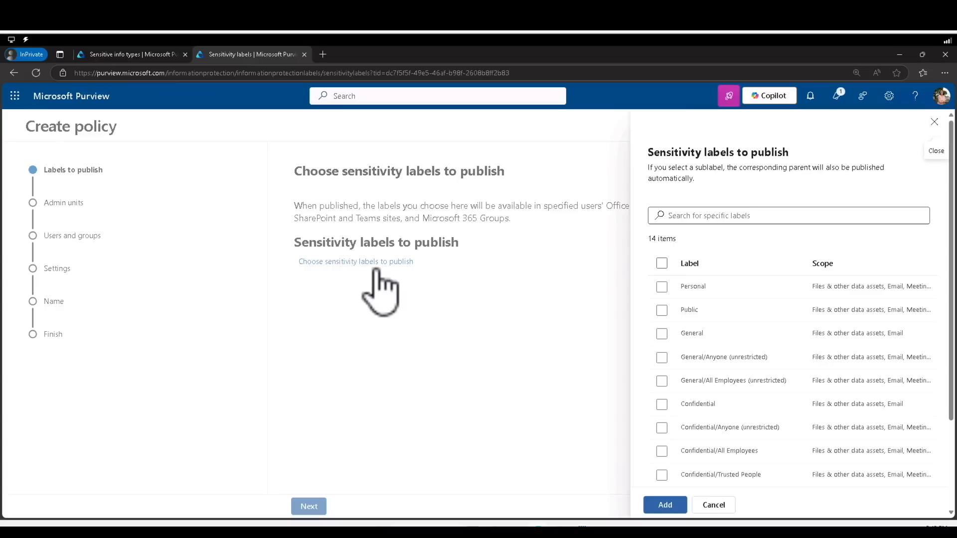
{"action": "scroll", "coordinate": [713, 399], "scroll_direction": "down", "scroll_amount": 3}
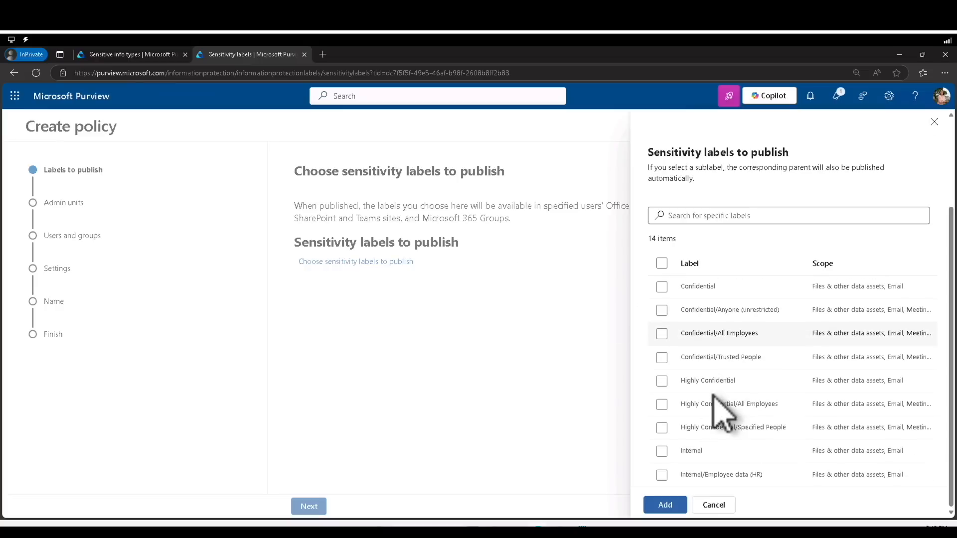
{"action": "left_click", "coordinate": [661, 452]}
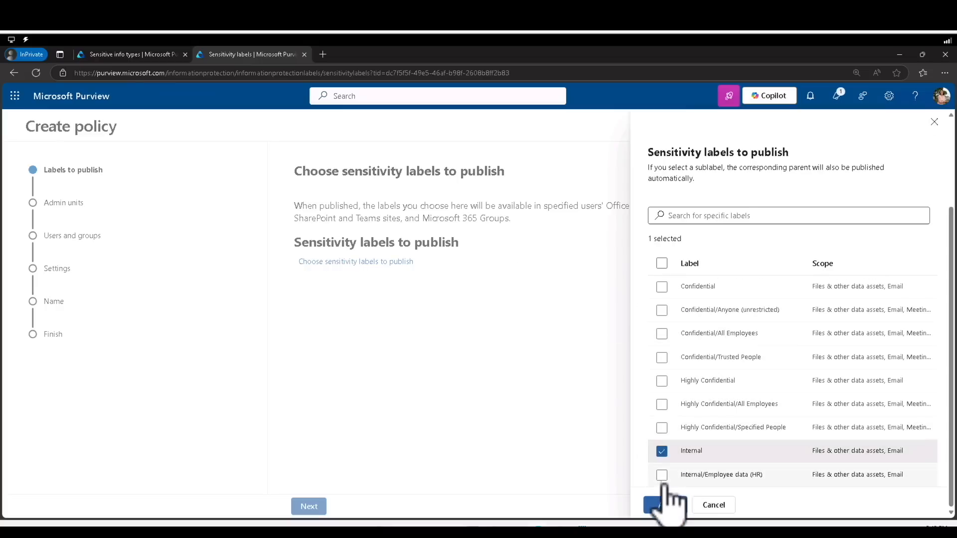
{"action": "left_click", "coordinate": [661, 475]}
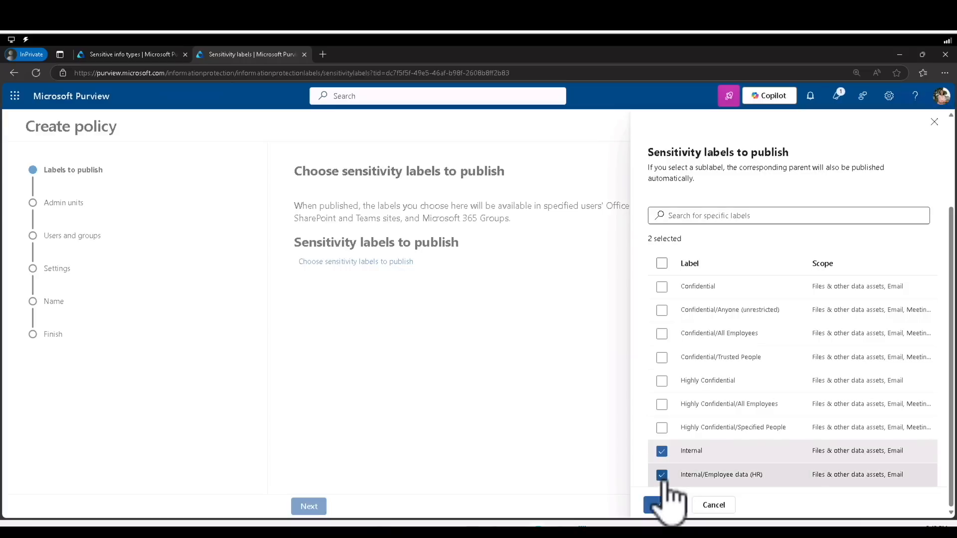
{"action": "left_click", "coordinate": [663, 505]}
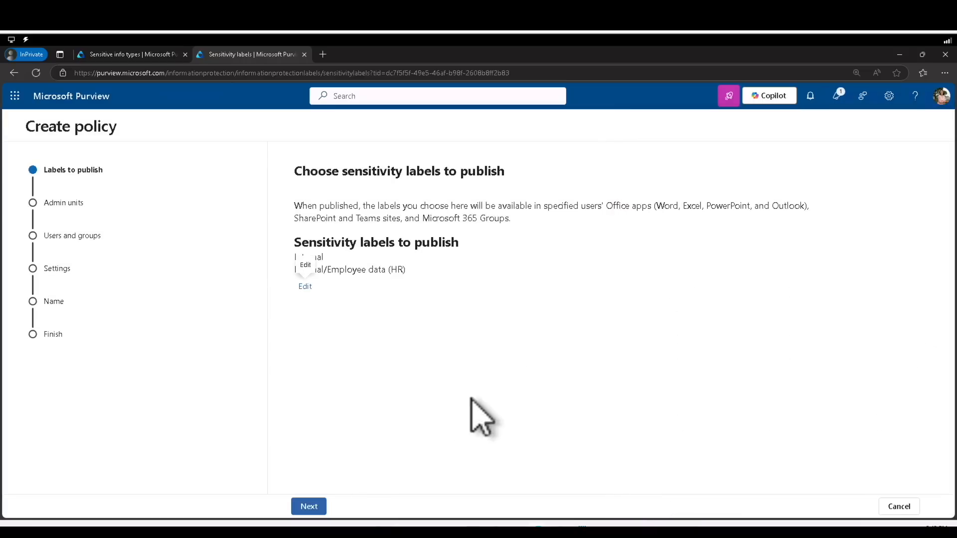
Keep the default admin units and publish the selected labels to all users and groups.
{"action": "left_click", "coordinate": [317, 506]}
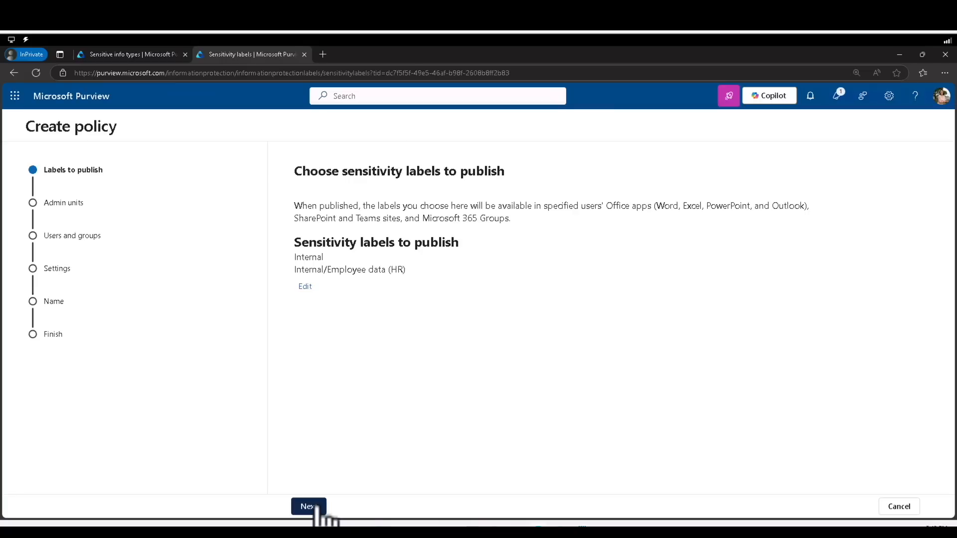
{"action": "left_click", "coordinate": [353, 506]}
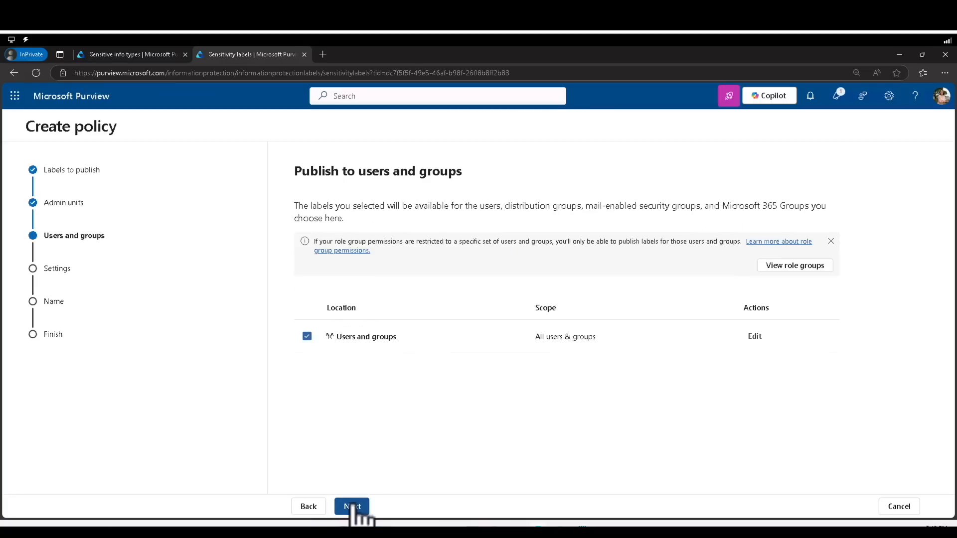
{"action": "left_click", "coordinate": [353, 506]}
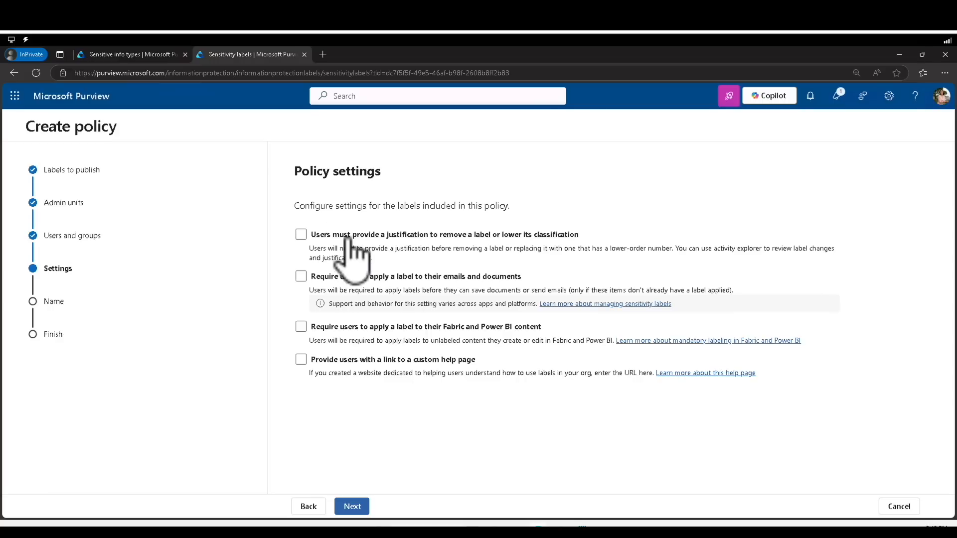
Require a justification for removing or lowering a label, and keep the default label settings for documents, emails, meetings, and Fabric and Power BI.
{"action": "left_click", "coordinate": [301, 234]}
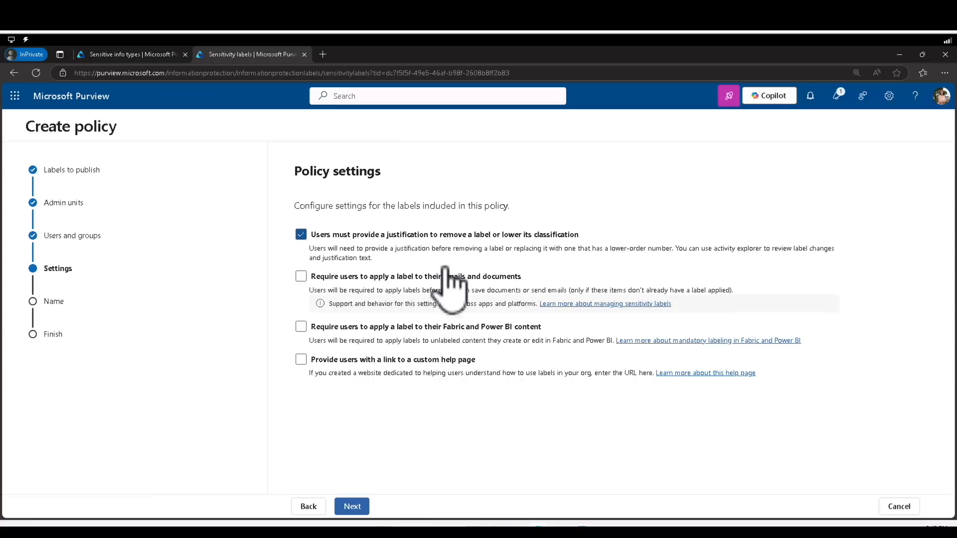
{"action": "left_click", "coordinate": [355, 508]}
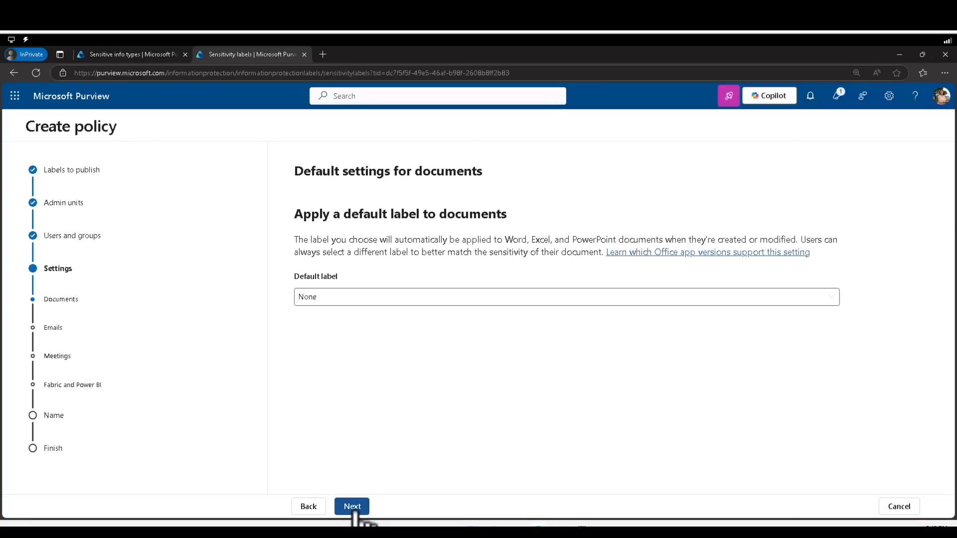
{"action": "left_click", "coordinate": [356, 509]}
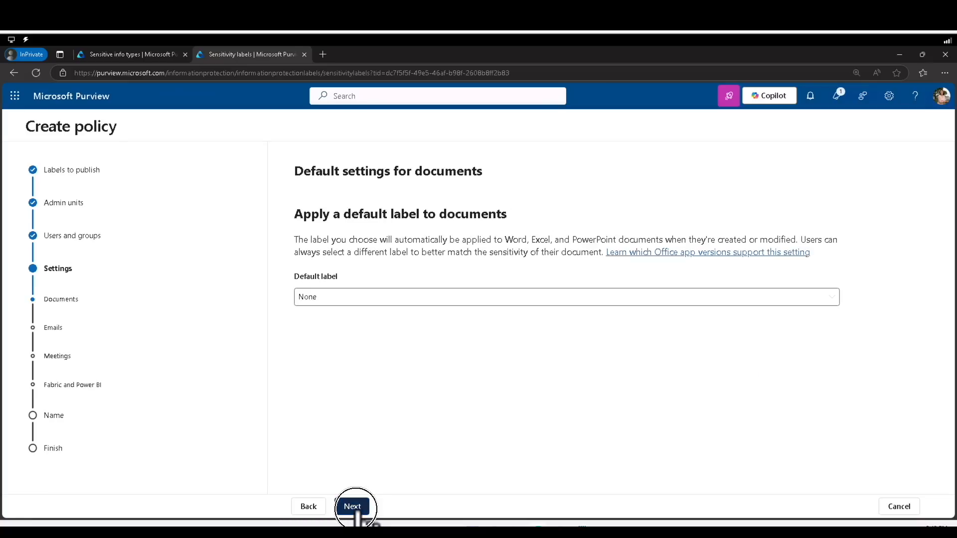
{"action": "left_click", "coordinate": [357, 509]}
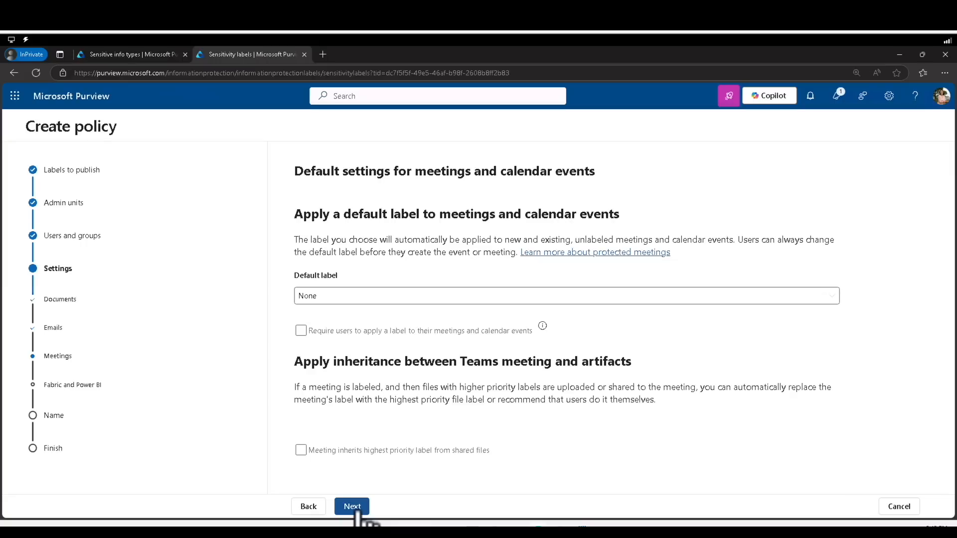
{"action": "left_click", "coordinate": [357, 510]}
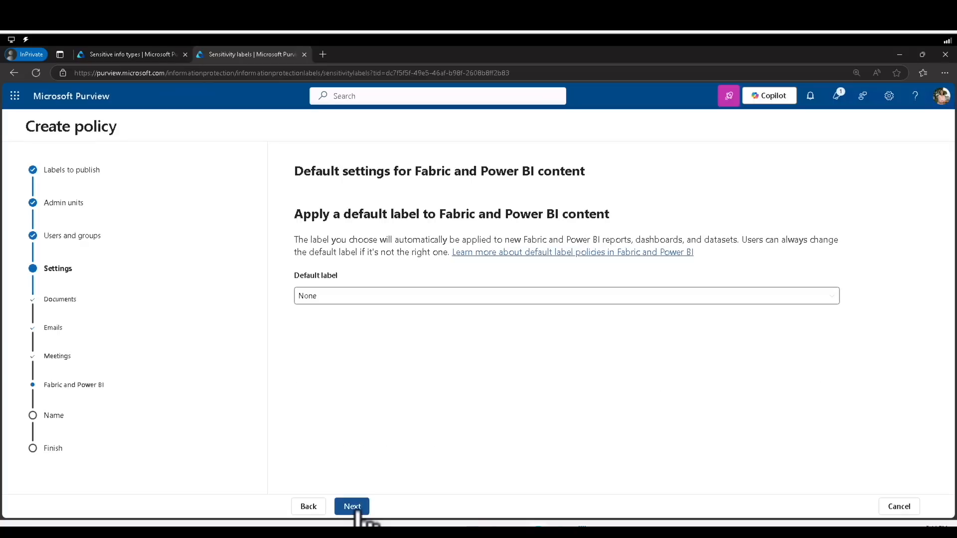
{"action": "left_click", "coordinate": [357, 510]}
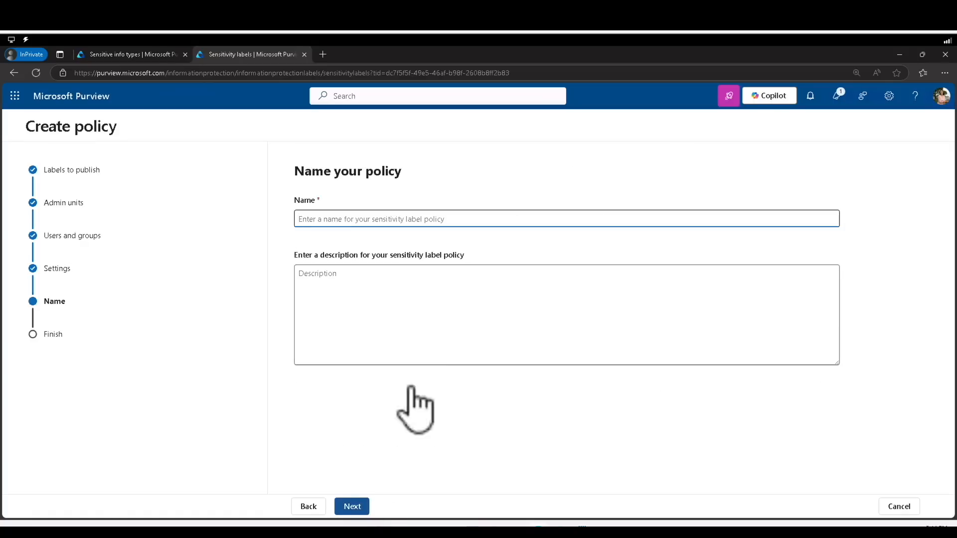
Name the policy "Internal HR employee data" and describe it as "This HR label is to be applied to internal HR employee data.".
{"action": "left_click", "coordinate": [416, 217]}
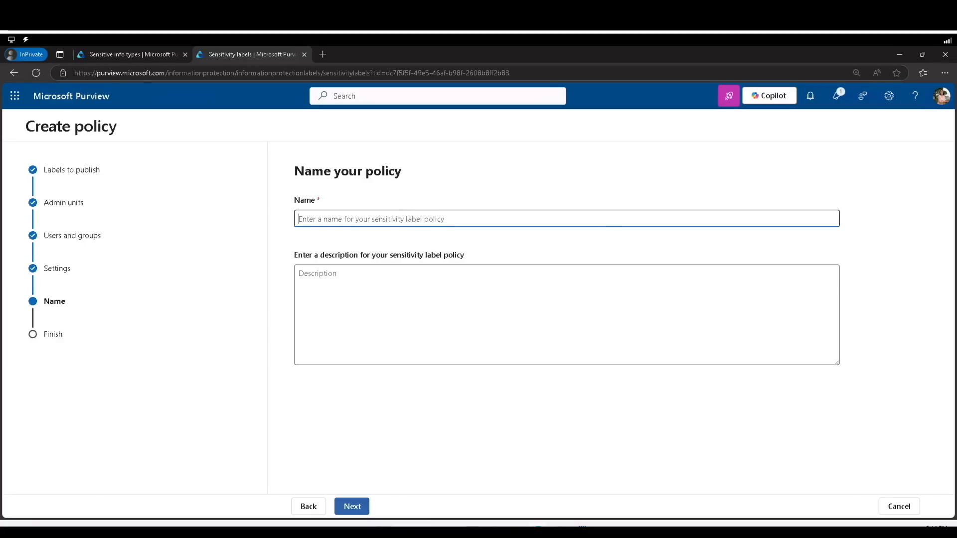
{"action": "type", "text": "Internal HR em"}
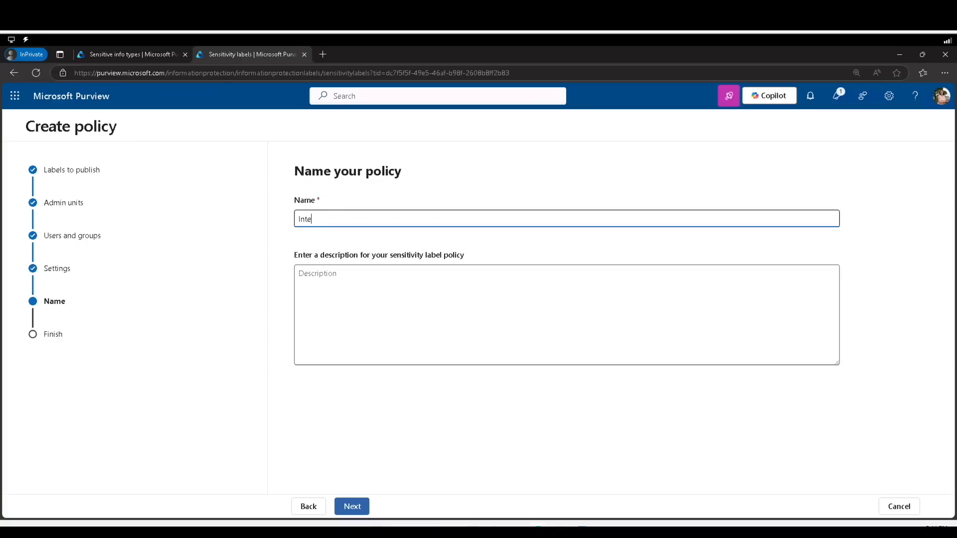
{"action": "type", "text": "e data"}
{"action": "left_click", "coordinate": [299, 273]}
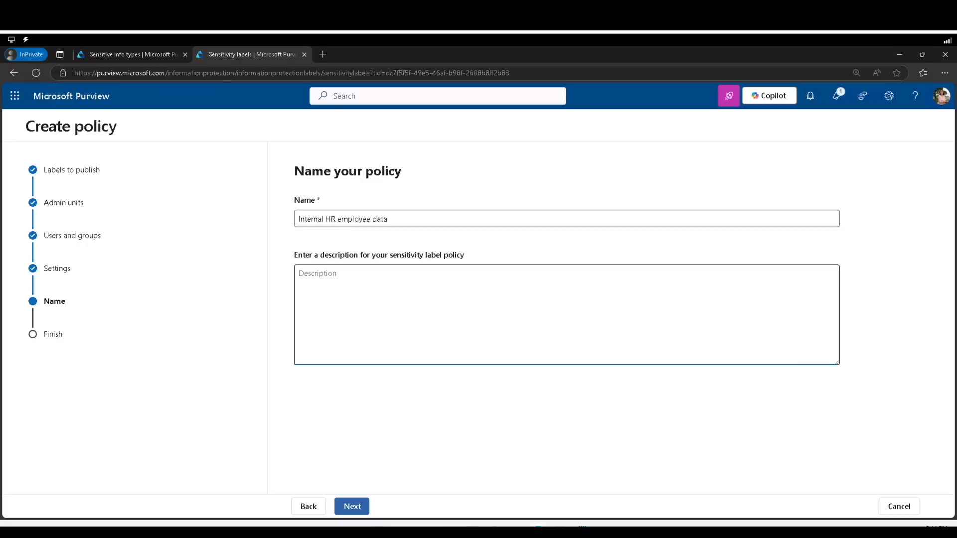
{"action": "type", "text": "This HR "}
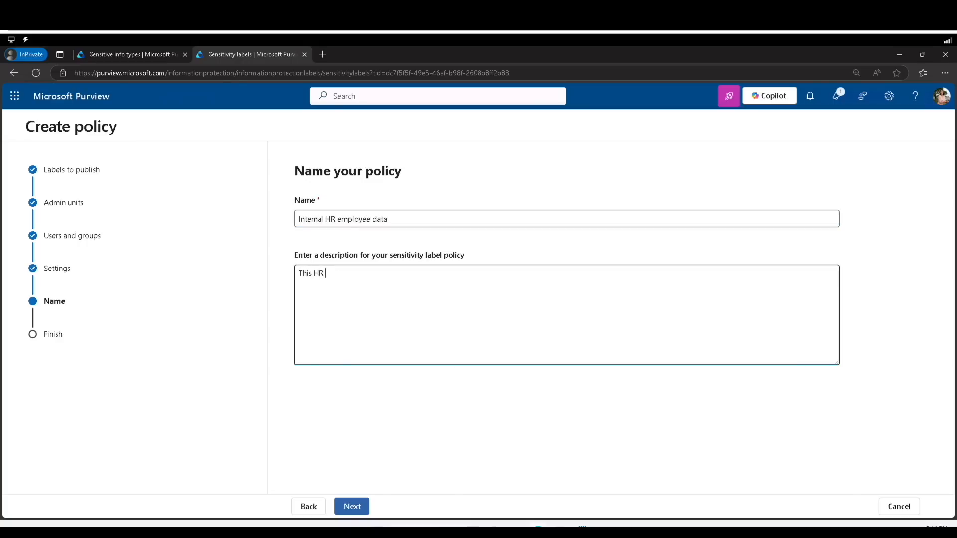
{"action": "type", "text": "label is to be applied to internal HR employee data."}
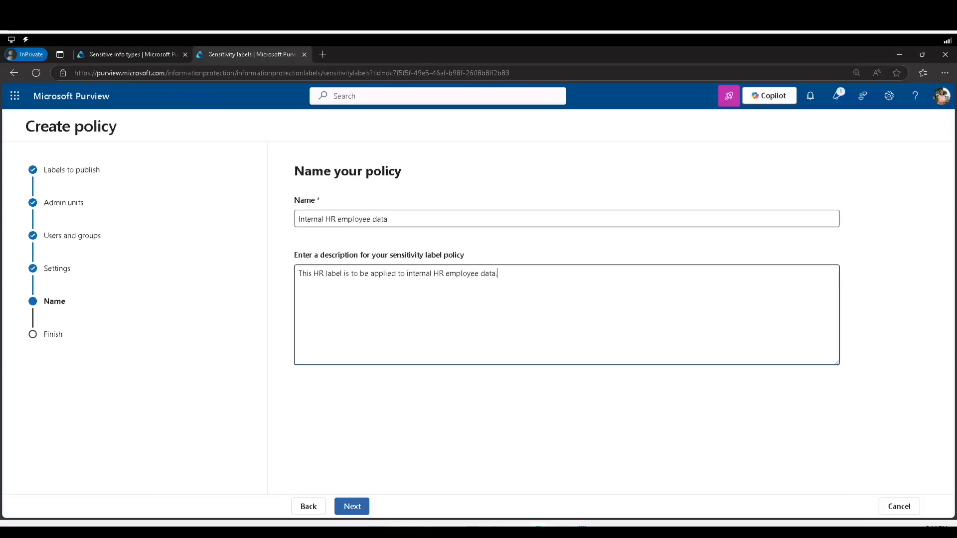
Continue to the policy review, submit the label policy, and close the wizard.
{"action": "left_click", "coordinate": [361, 508]}
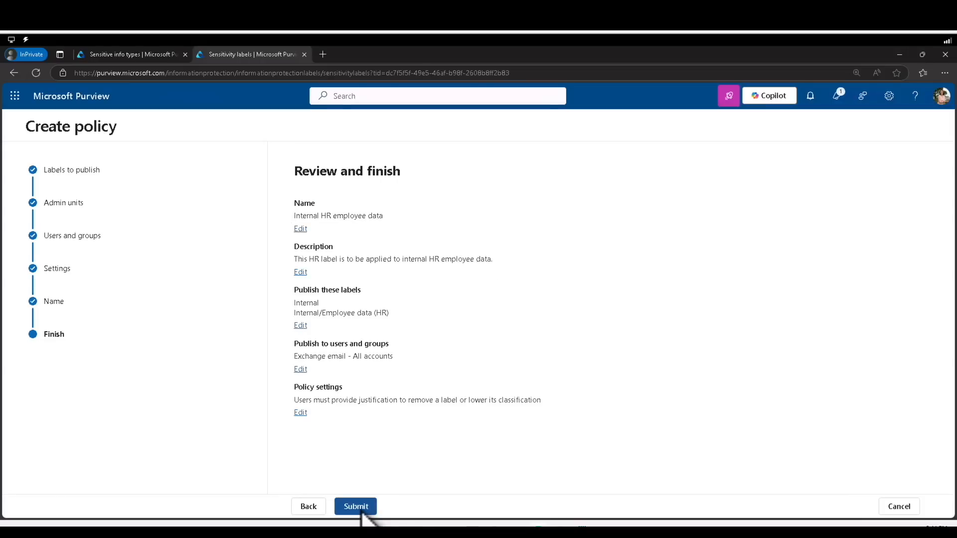
{"action": "left_click", "coordinate": [361, 510]}
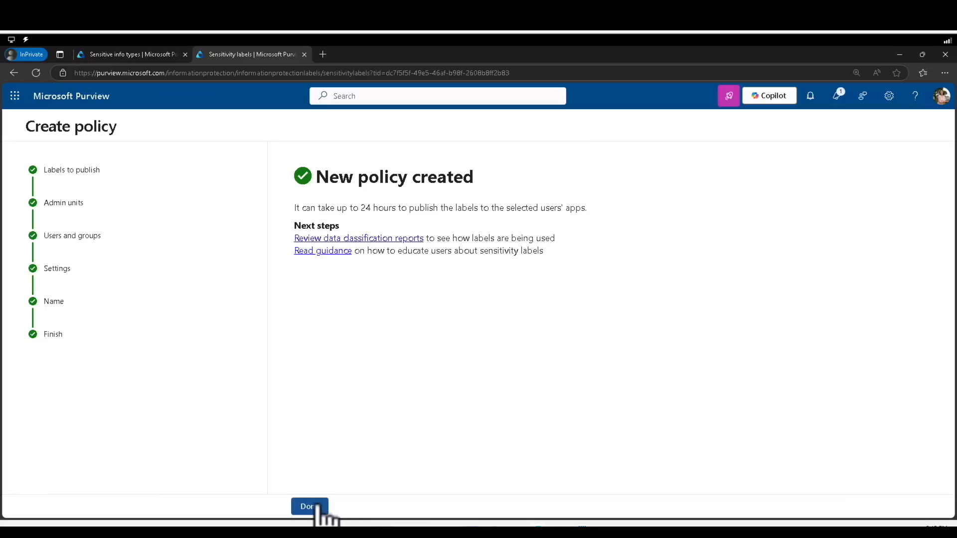
{"action": "left_click", "coordinate": [315, 506]}
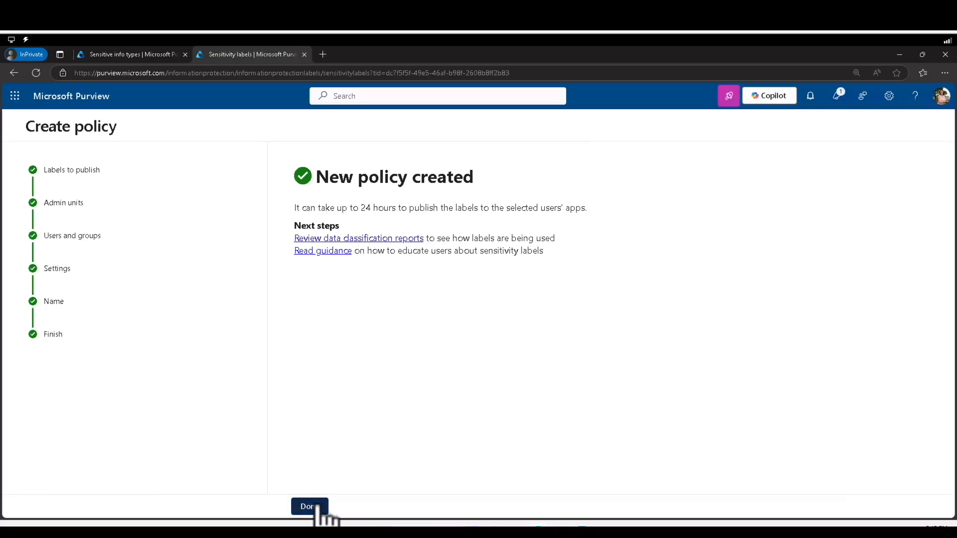